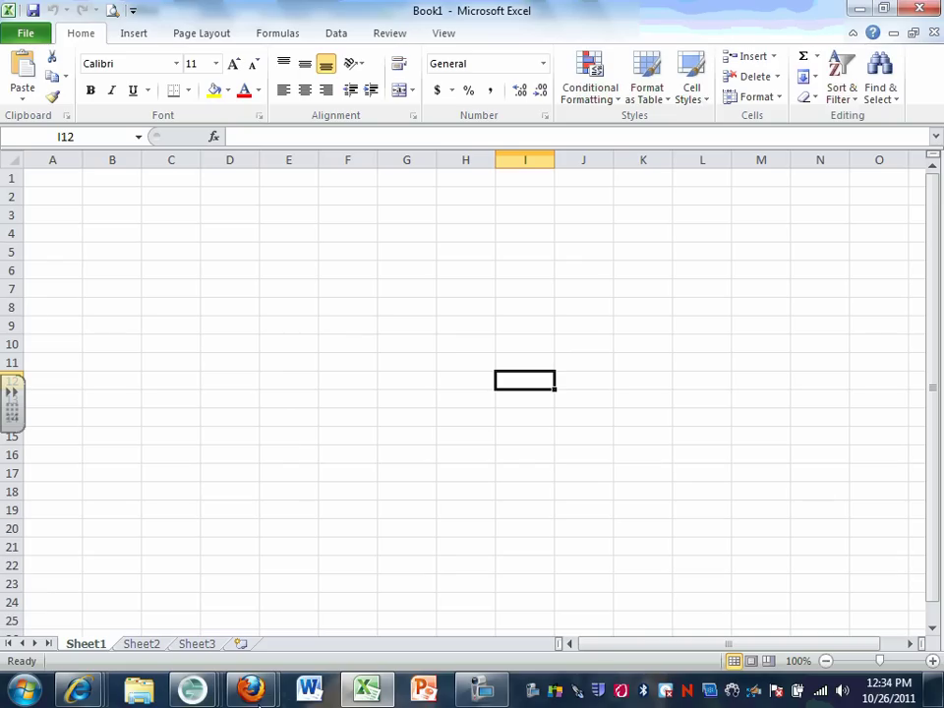
{"action": "left_click", "coordinate": [257, 699]}
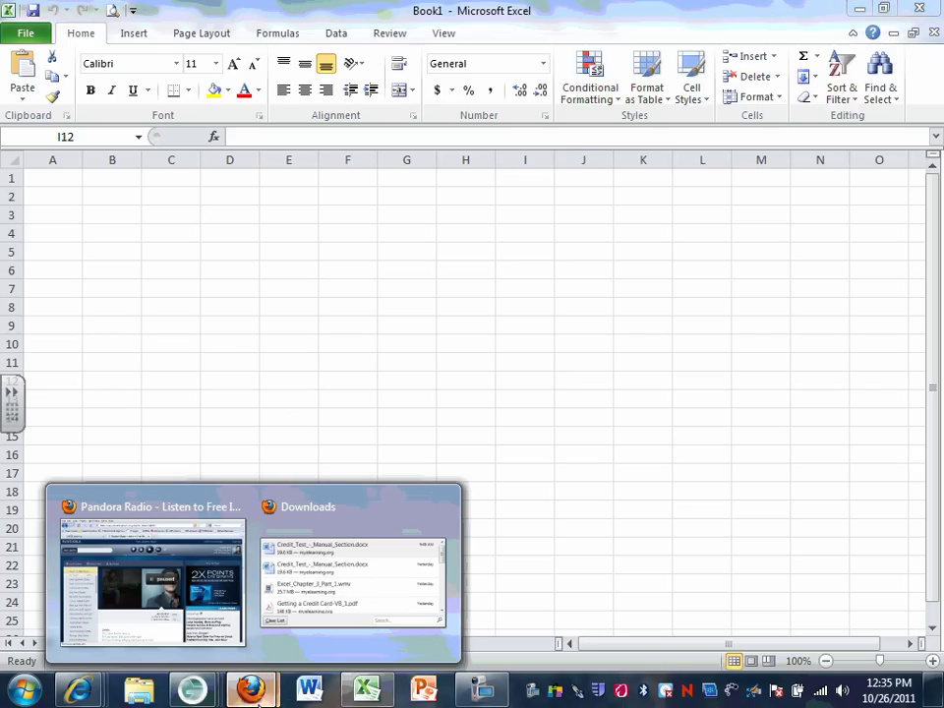
{"action": "left_click", "coordinate": [207, 526]}
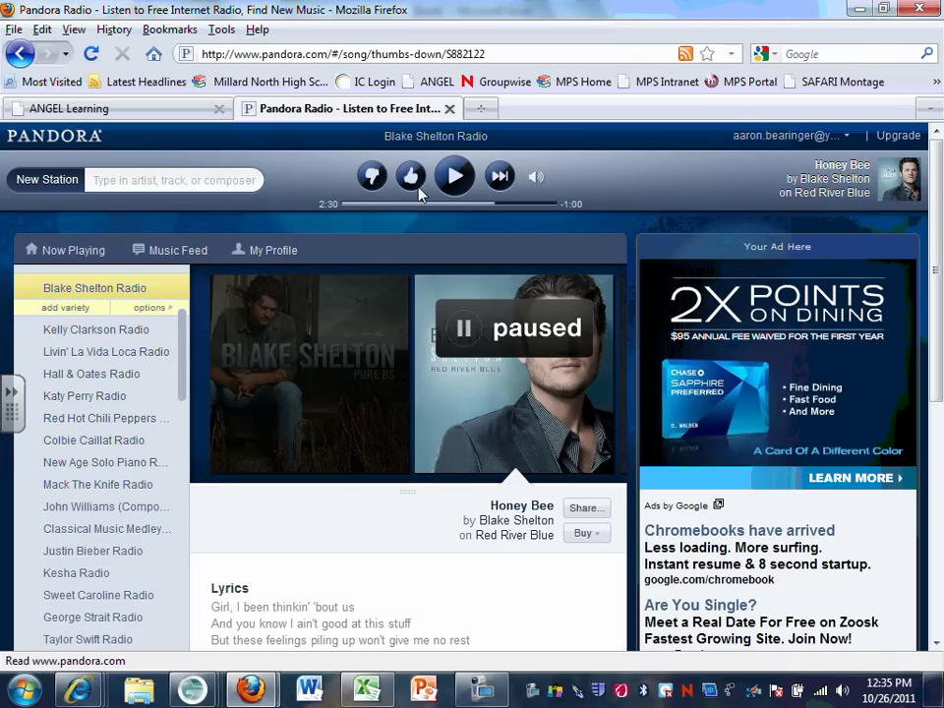
{"action": "left_click", "coordinate": [482, 108]}
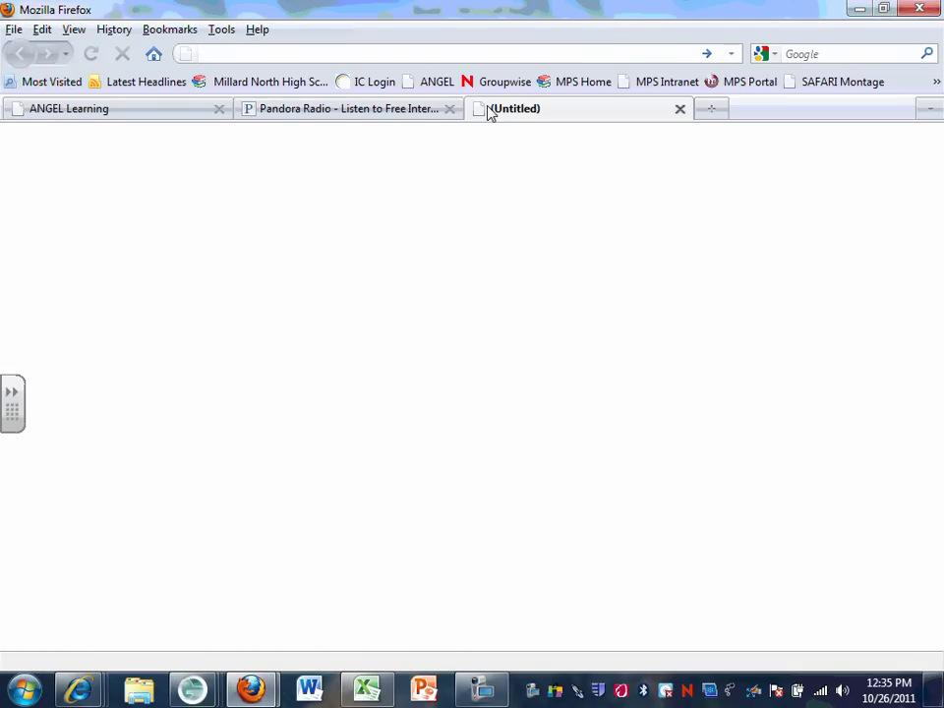
{"action": "type", "text": "www."}
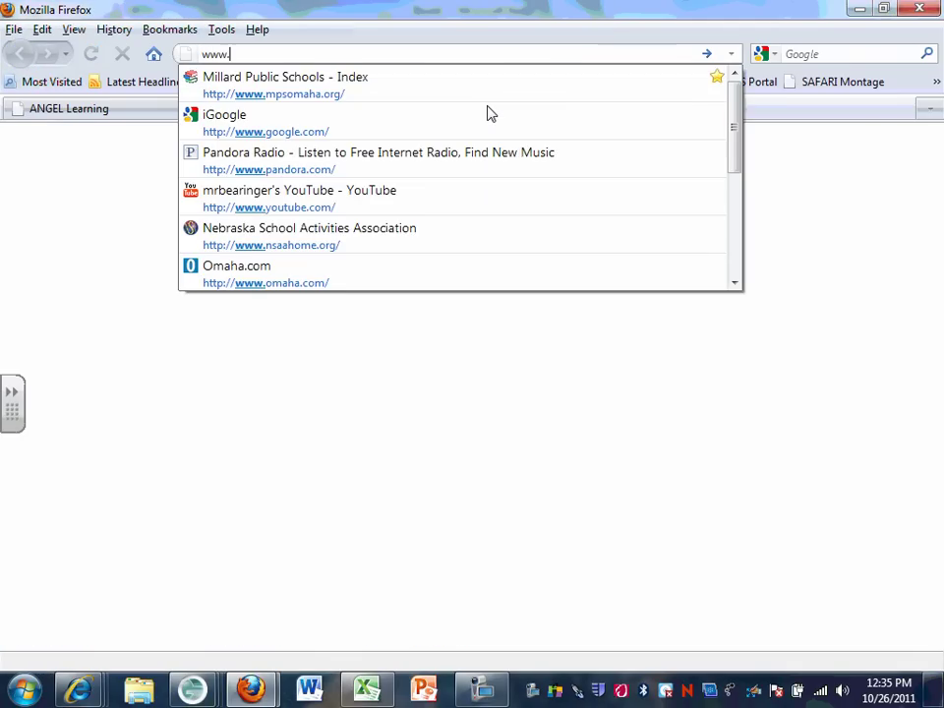
{"action": "type", "text": "google.com"}
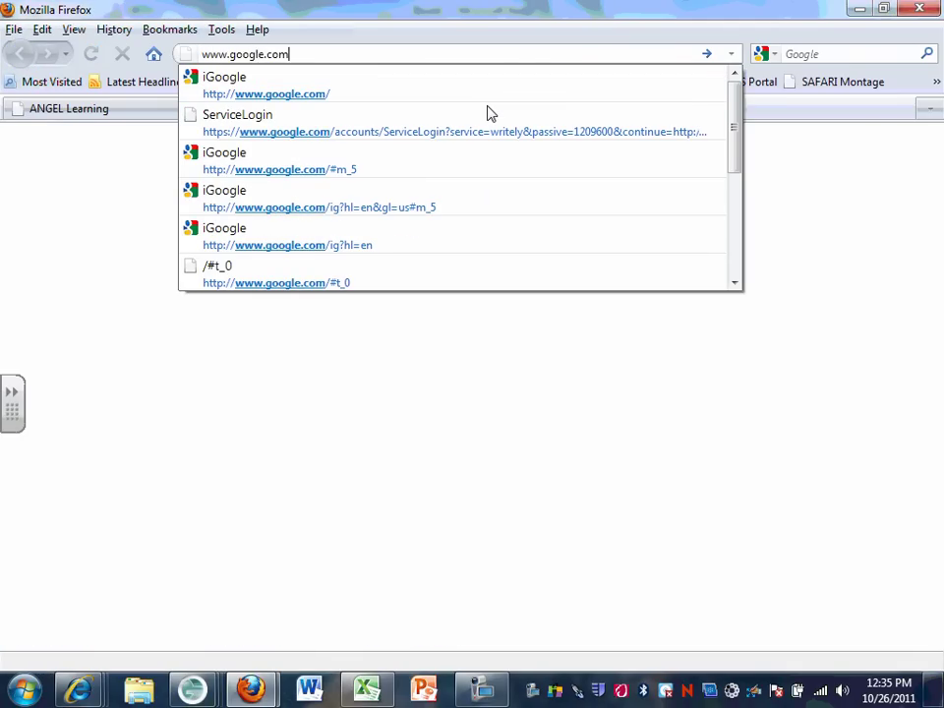
{"action": "key", "text": "Return"}
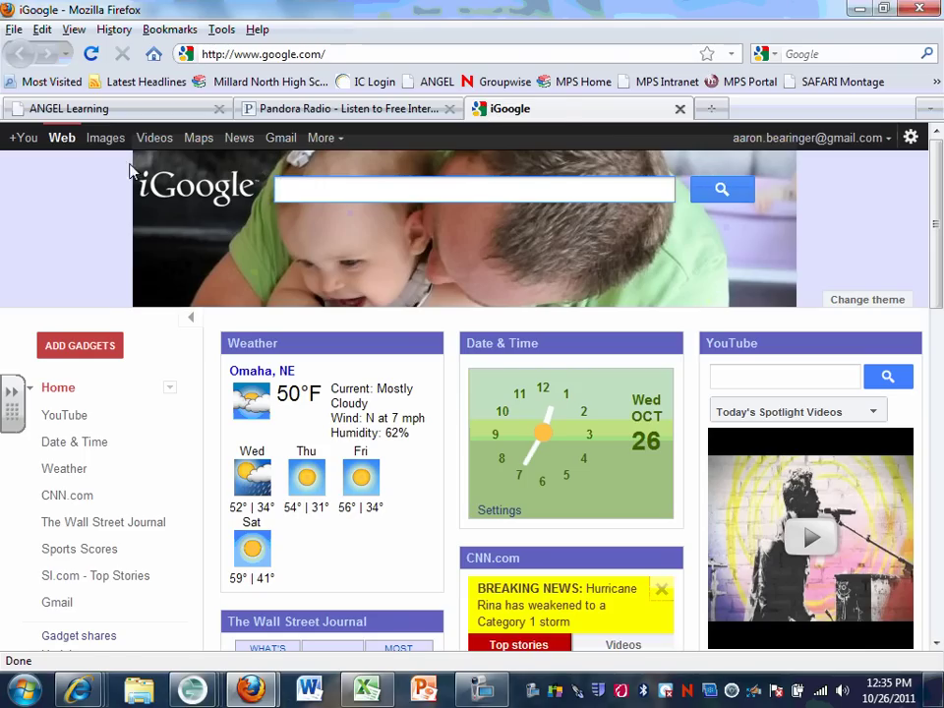
Step: Search Google Images for "alabama football helmet"
{"action": "left_click", "coordinate": [104, 140]}
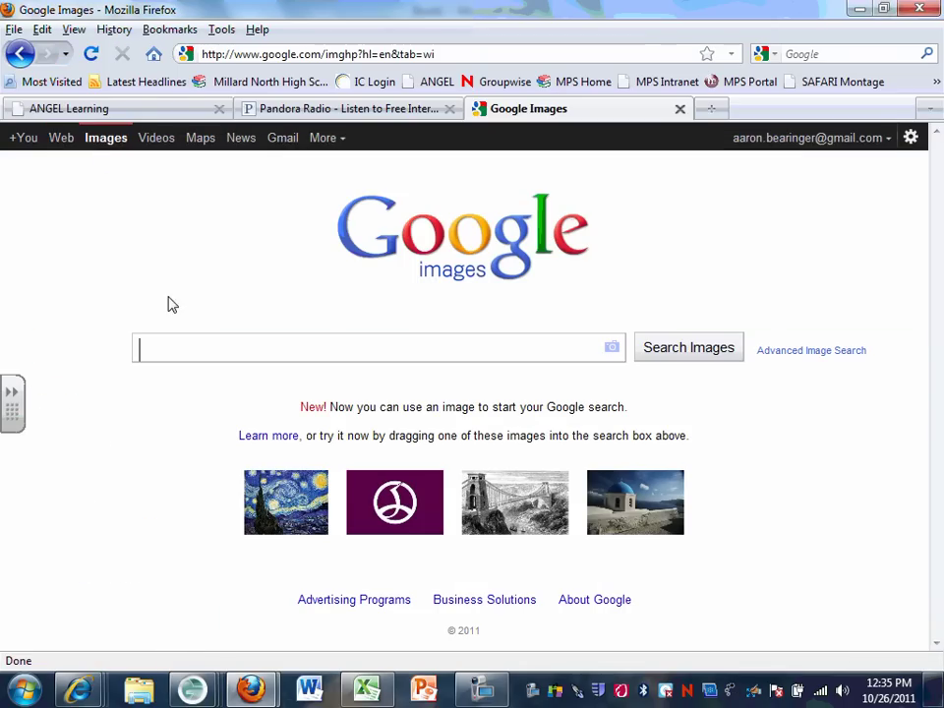
{"action": "type", "text": "ala"}
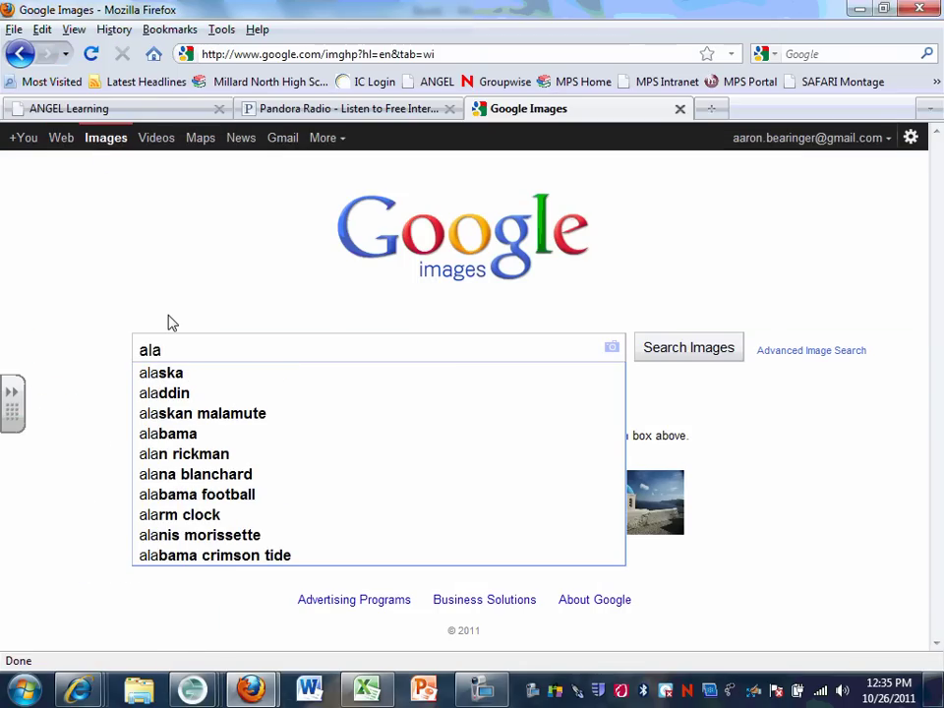
{"action": "type", "text": "bama"}
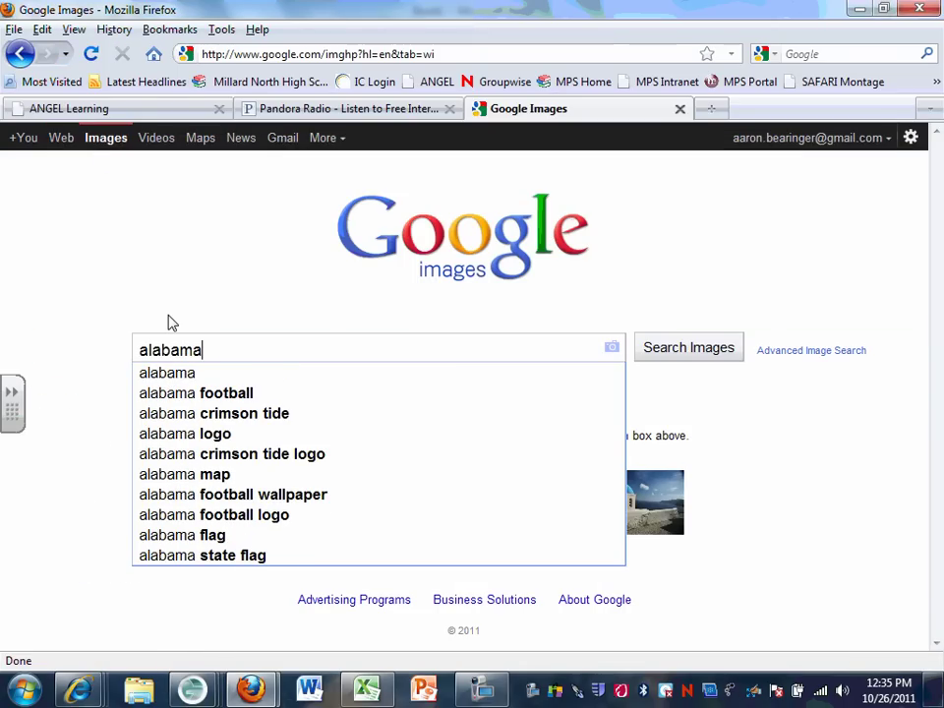
{"action": "type", "text": " football hel"}
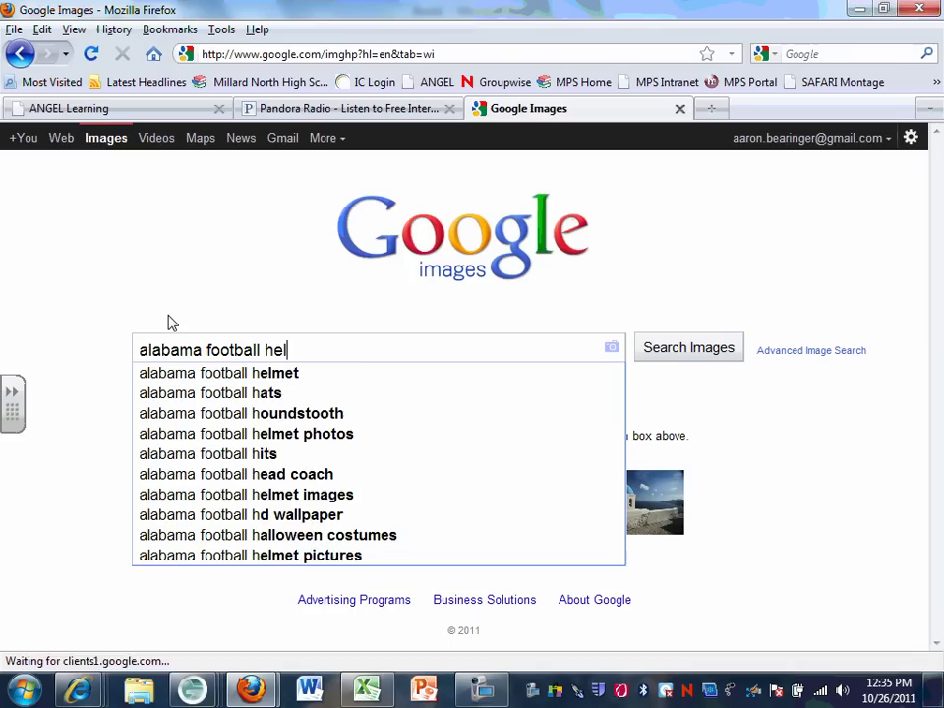
{"action": "type", "text": "met"}
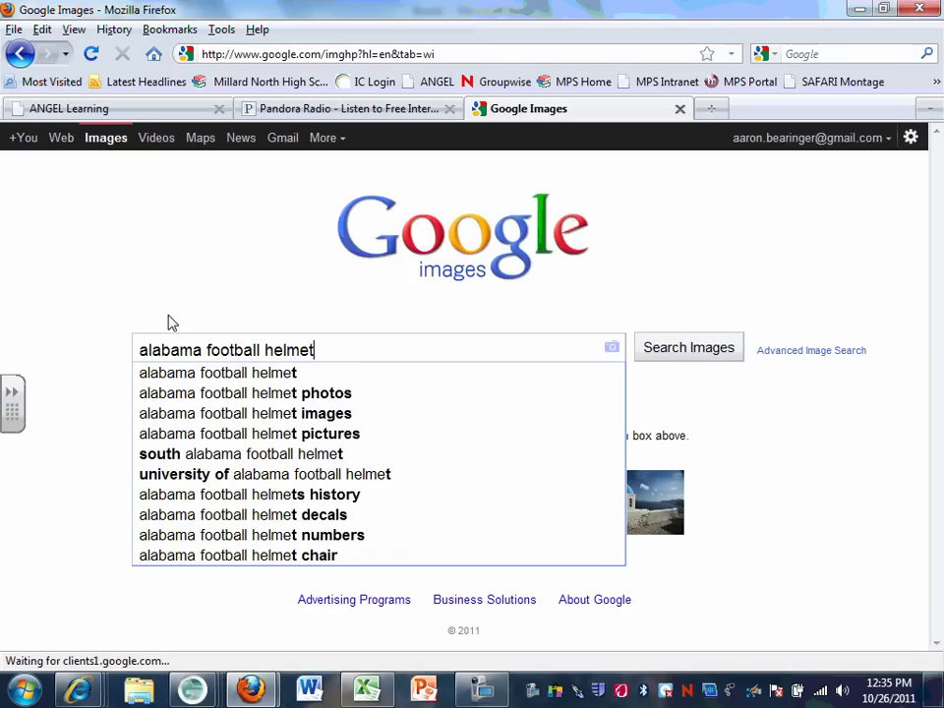
{"action": "key", "text": "Return"}
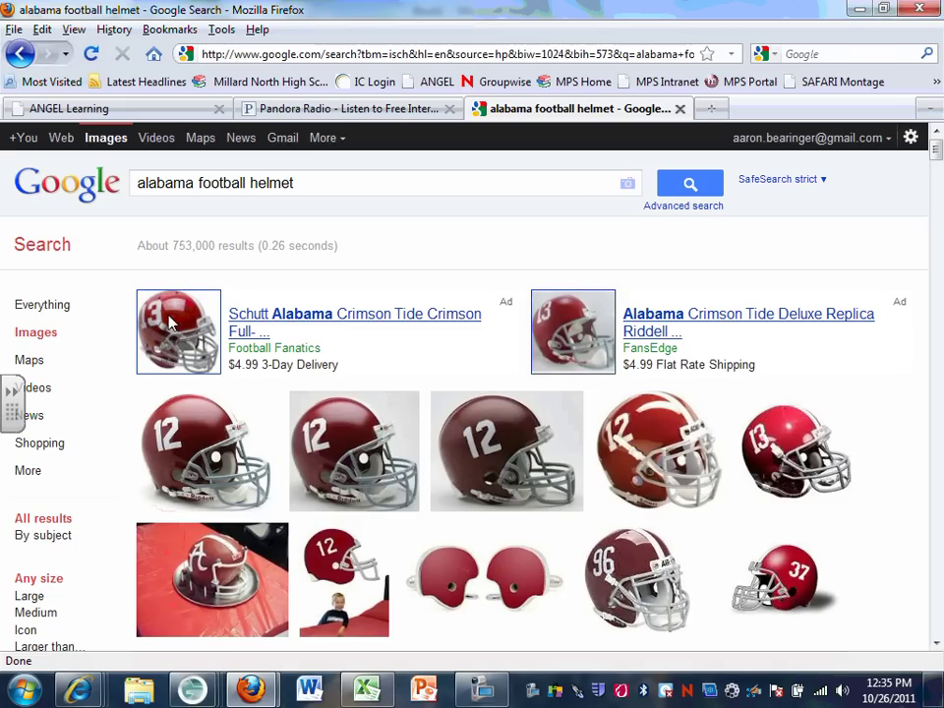
Step: Copy the first number 12 helmet image below the ads and paste it into cell A1 of the Book1 workbook in Excel
{"action": "right_click", "coordinate": [191, 444]}
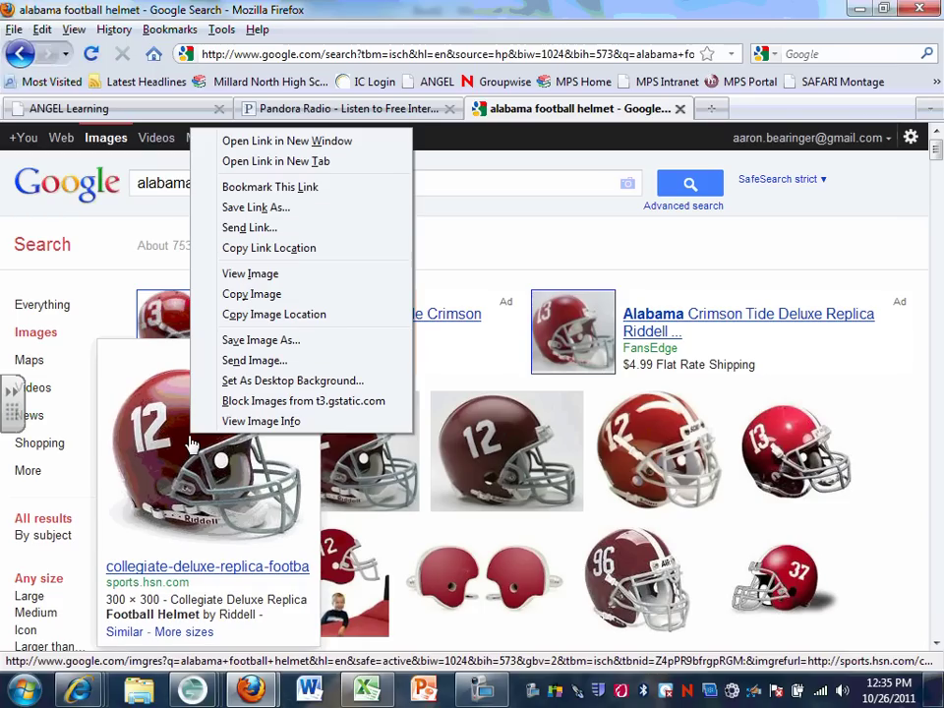
{"action": "left_click", "coordinate": [248, 294]}
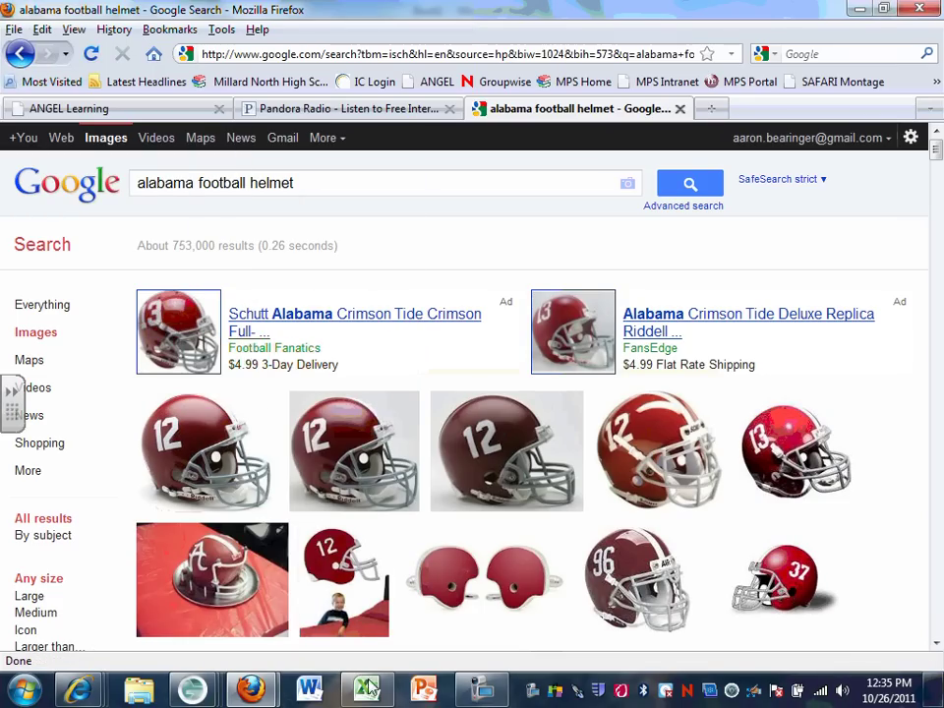
{"action": "left_click", "coordinate": [370, 689]}
{"action": "left_click", "coordinate": [62, 178]}
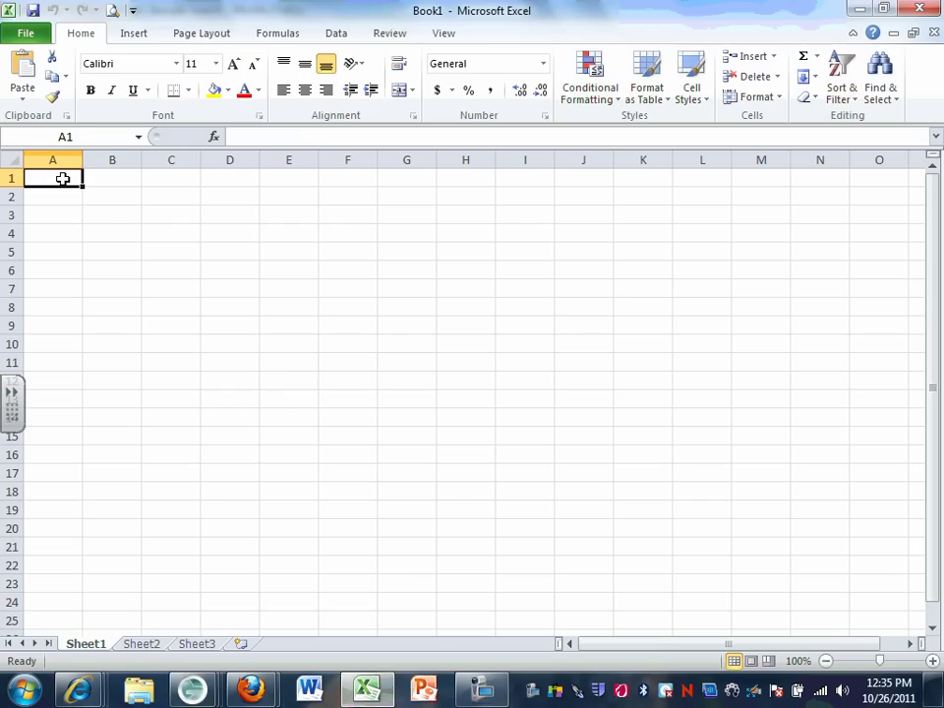
{"action": "right_click", "coordinate": [62, 178]}
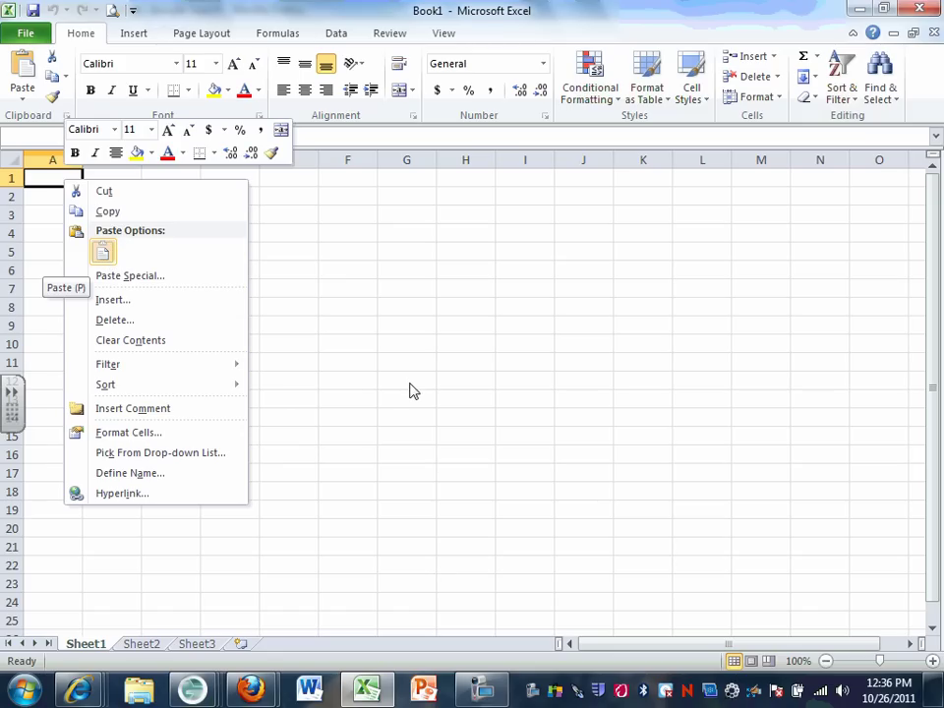
{"action": "key", "text": "p"}
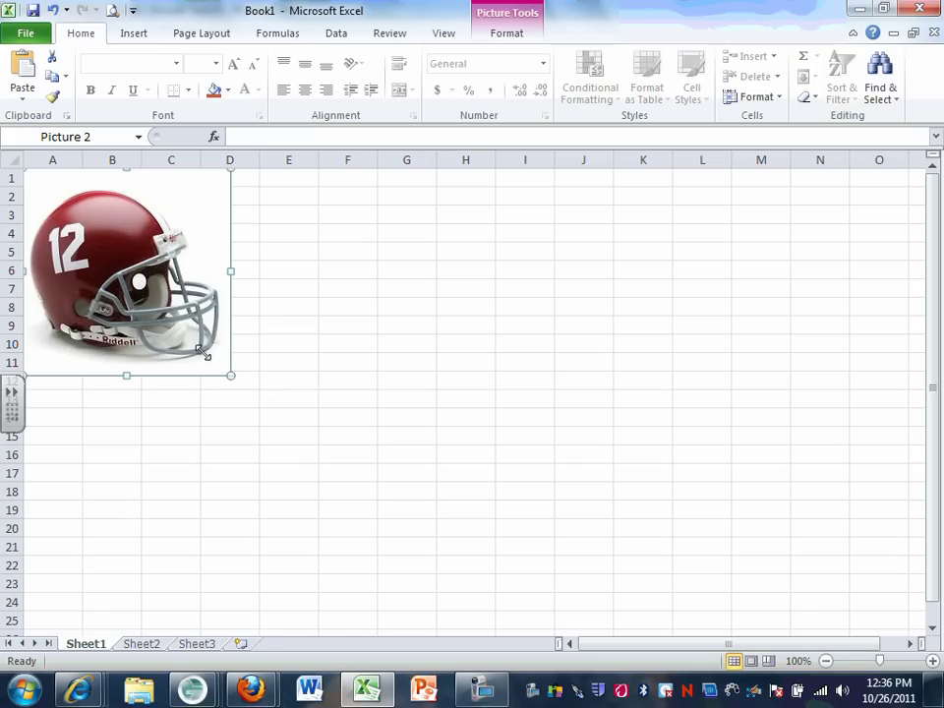
Step: Shrink the helmet picture proportionally and enlarge column A and row 1 so that cell A1 matches its size
{"action": "left_click_drag", "start_coordinate": [203, 354], "coordinate": [153, 304]}
{"action": "left_click", "coordinate": [83, 160]}
{"action": "left_click_drag", "start_coordinate": [83, 159], "coordinate": [182, 163]}
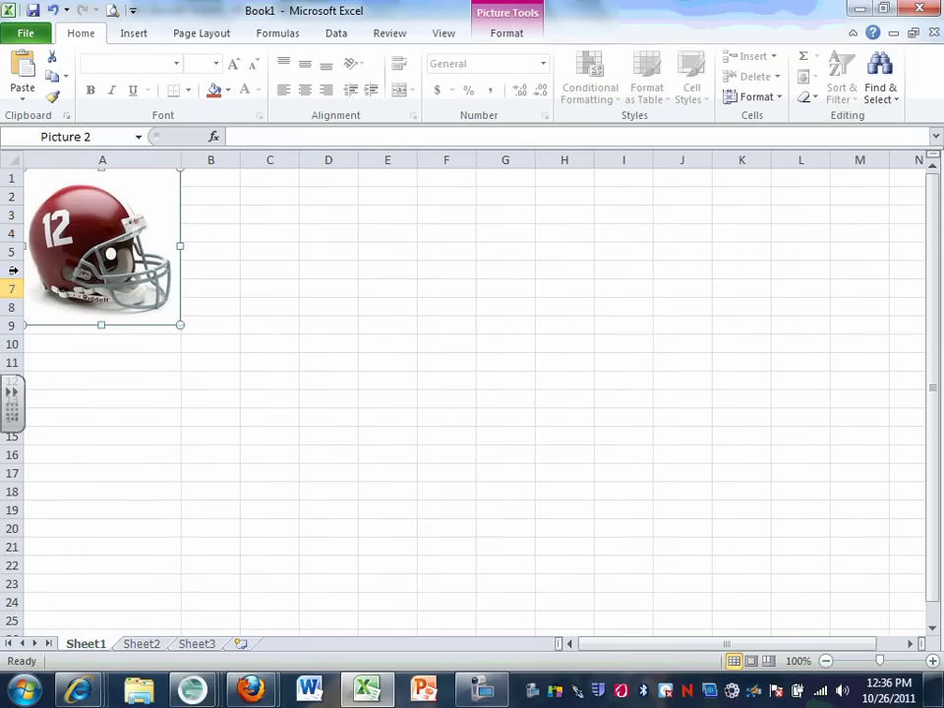
{"action": "left_click_drag", "start_coordinate": [13, 190], "coordinate": [7, 325]}
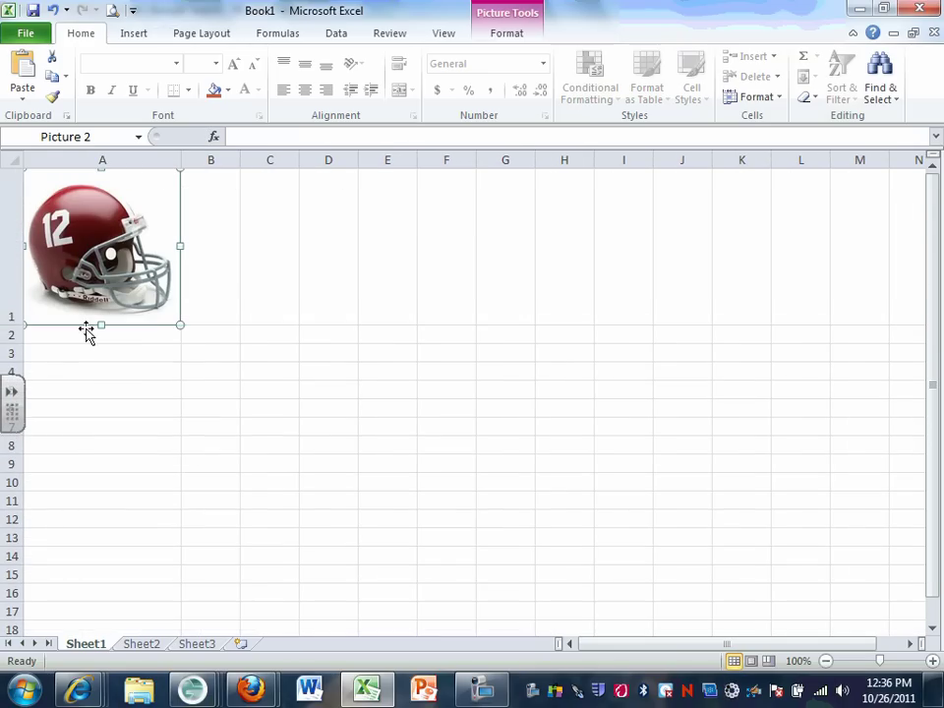
{"action": "left_click", "coordinate": [115, 384]}
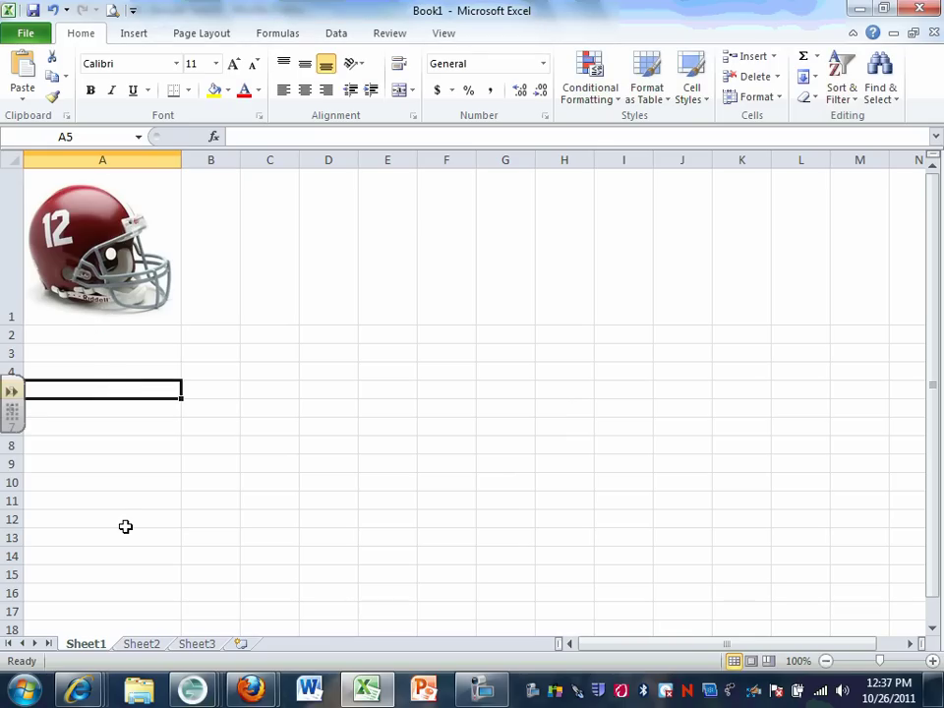
{"action": "left_click", "coordinate": [482, 688]}
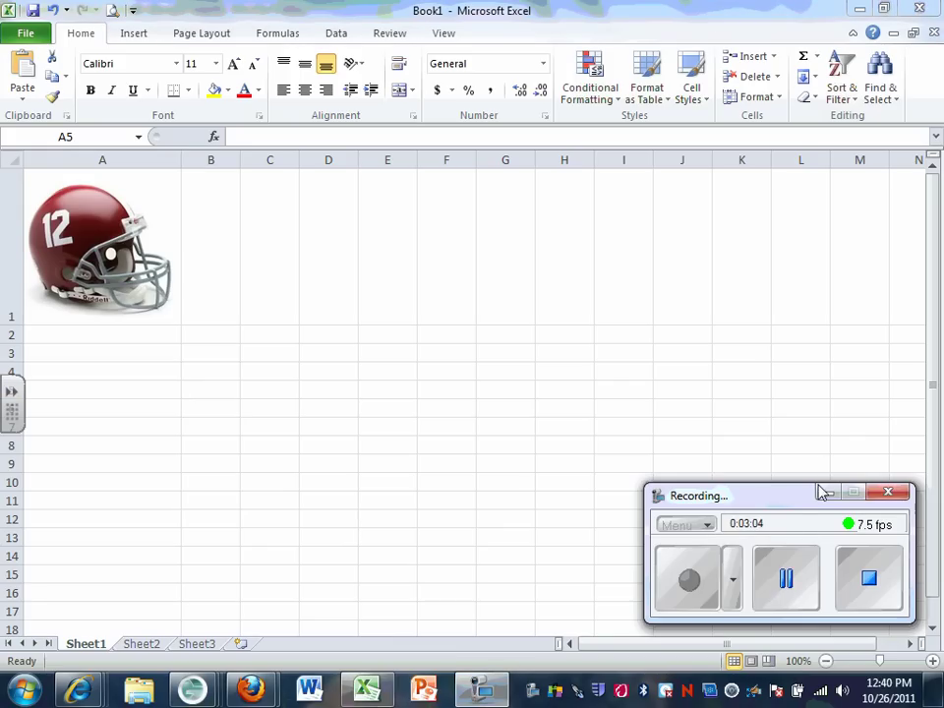
{"action": "left_click", "coordinate": [824, 491]}
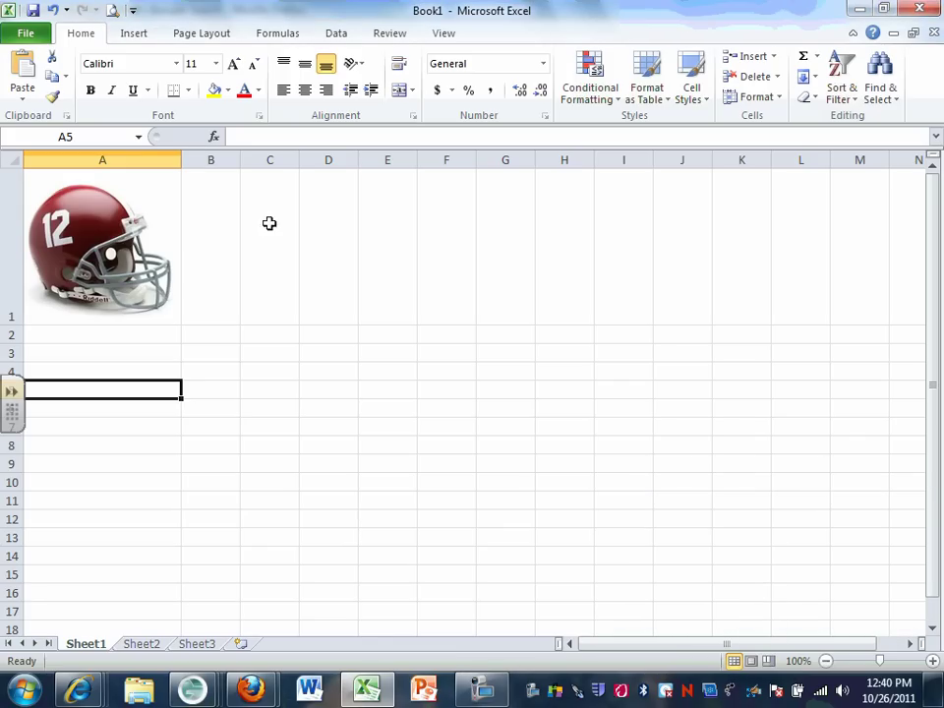
{"action": "left_click", "coordinate": [88, 240]}
{"action": "right_click", "coordinate": [87, 241]}
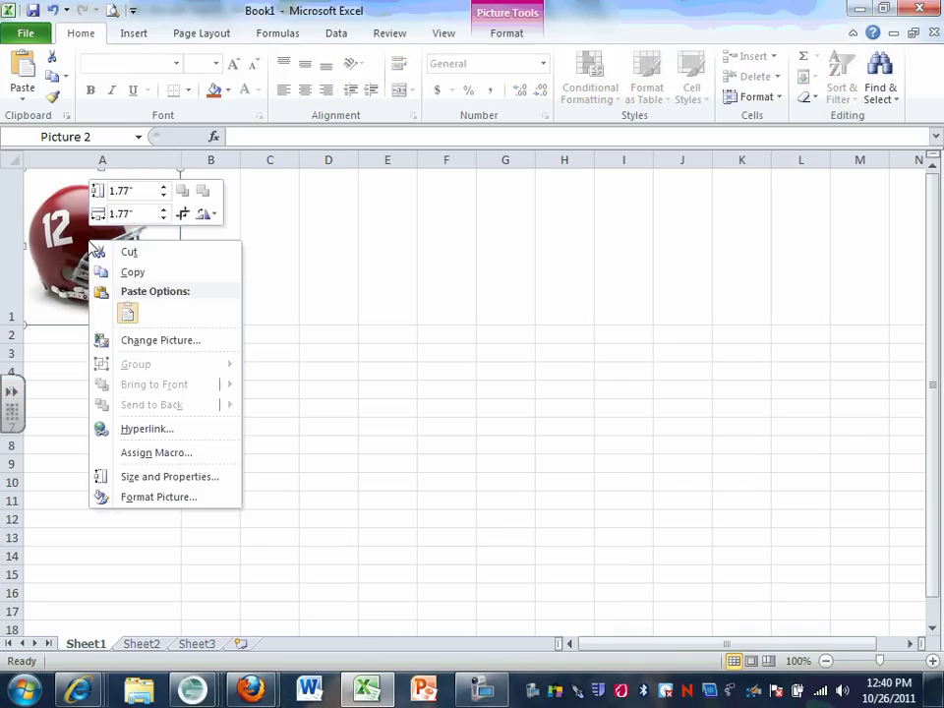
{"action": "key", "text": "Escape"}
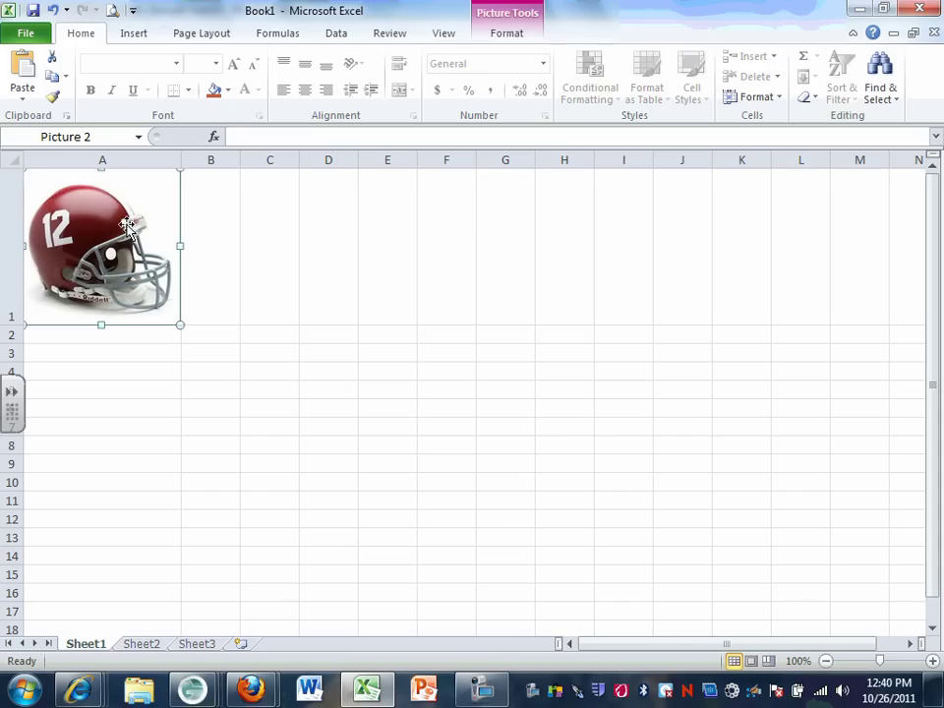
Step: Widen column A further and stretch the helmet picture horizontally to fill cell A1
{"action": "left_click_drag", "start_coordinate": [181, 156], "coordinate": [214, 155]}
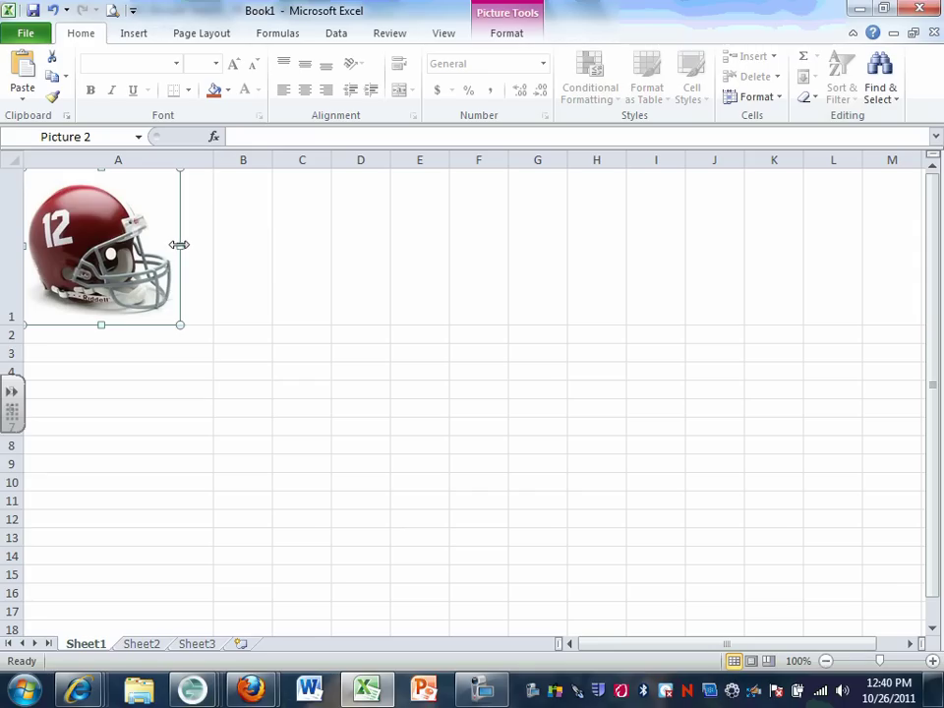
{"action": "left_click_drag", "start_coordinate": [212, 160], "coordinate": [286, 160]}
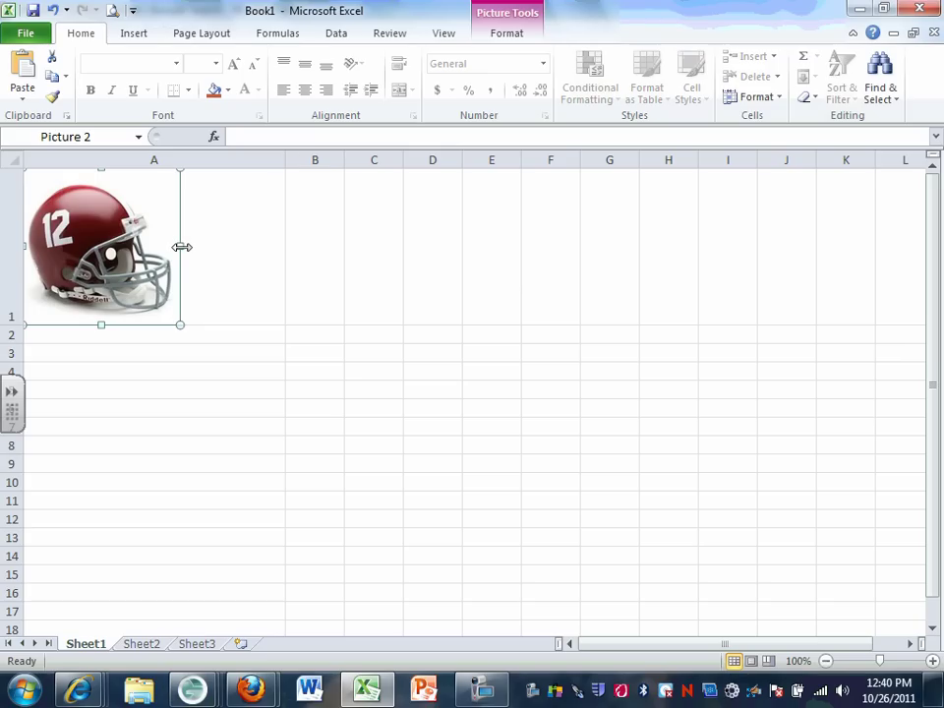
{"action": "left_click_drag", "start_coordinate": [182, 247], "coordinate": [284, 247]}
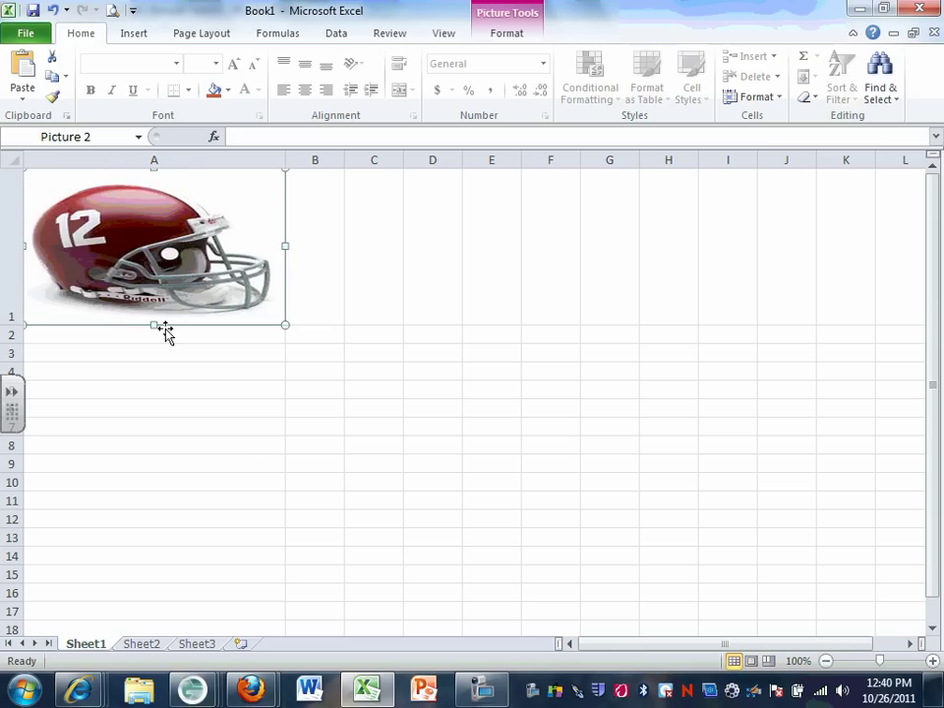
{"action": "mouse_move", "coordinate": [156, 325]}
{"action": "left_mouse_down"}
{"action": "mouse_move", "coordinate": [156, 348]}
{"action": "mouse_move", "coordinate": [157, 324]}
{"action": "left_mouse_up"}
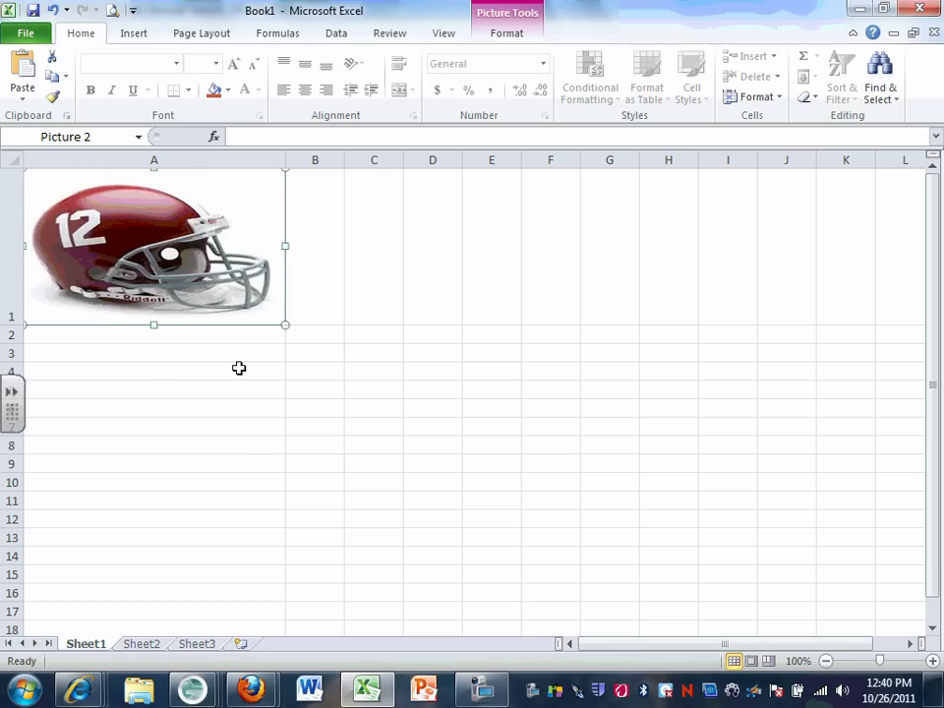
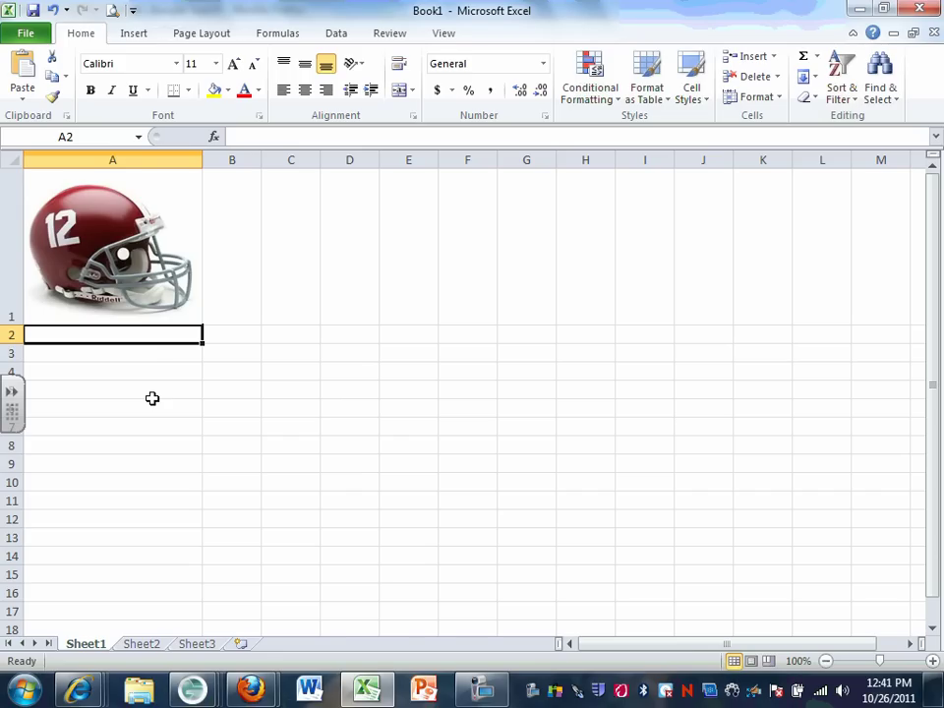
Step: Begin an IF formula in cell A3 with the logical test A2="Alabama"
{"action": "key", "text": "Down"}
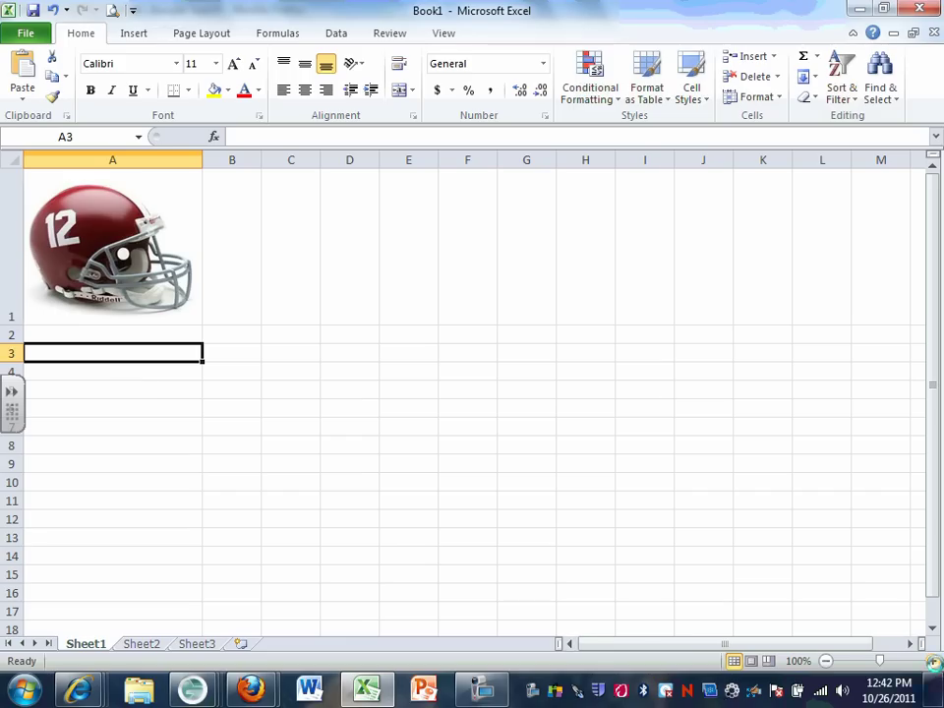
{"action": "left_click", "coordinate": [933, 661]}
{"action": "left_click", "coordinate": [932, 661]}
{"action": "left_click", "coordinate": [933, 661]}
{"action": "left_click", "coordinate": [932, 661]}
{"action": "left_click", "coordinate": [932, 661]}
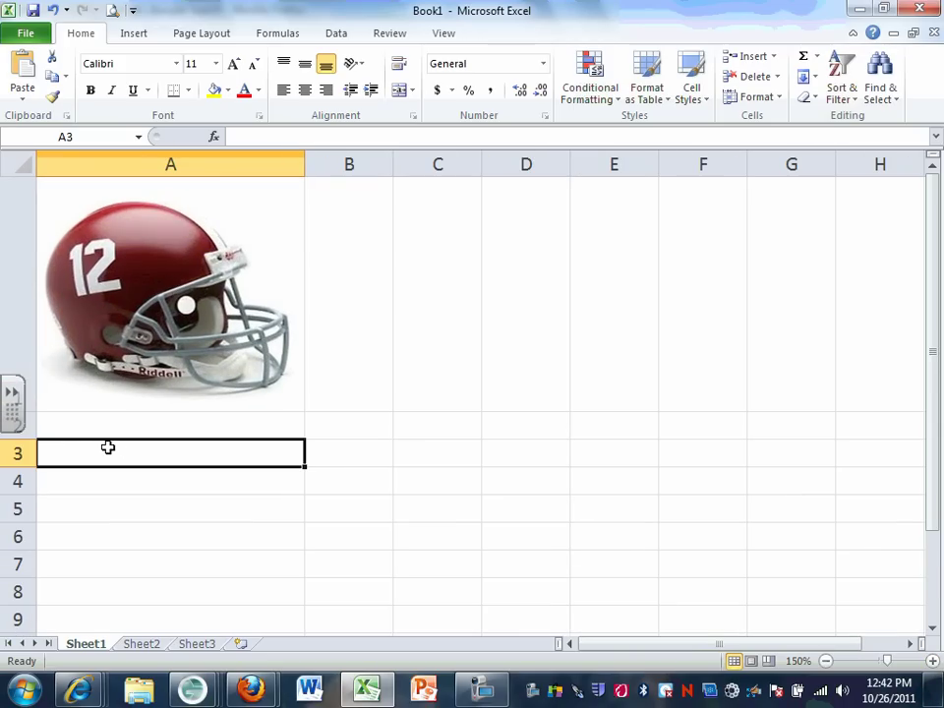
{"action": "type", "text": "=i"}
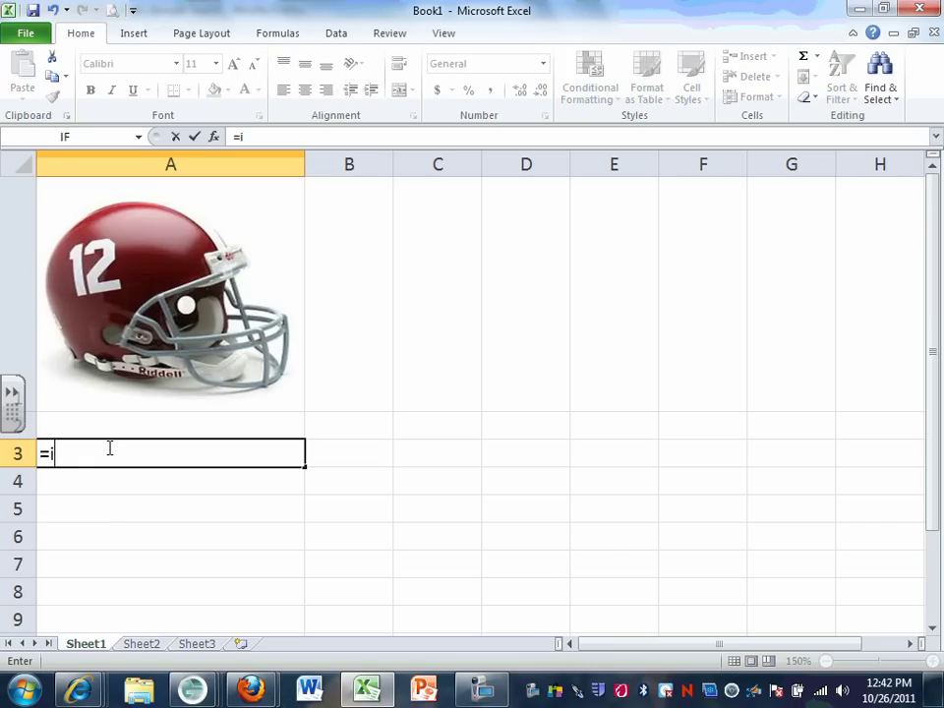
{"action": "type", "text": "f("}
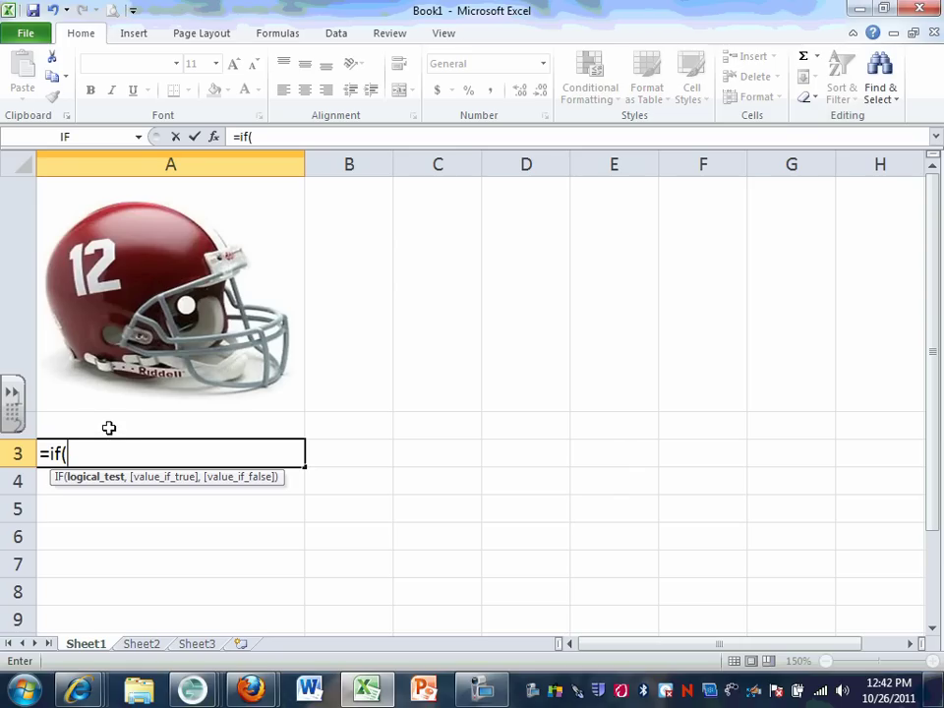
{"action": "left_click", "coordinate": [110, 427]}
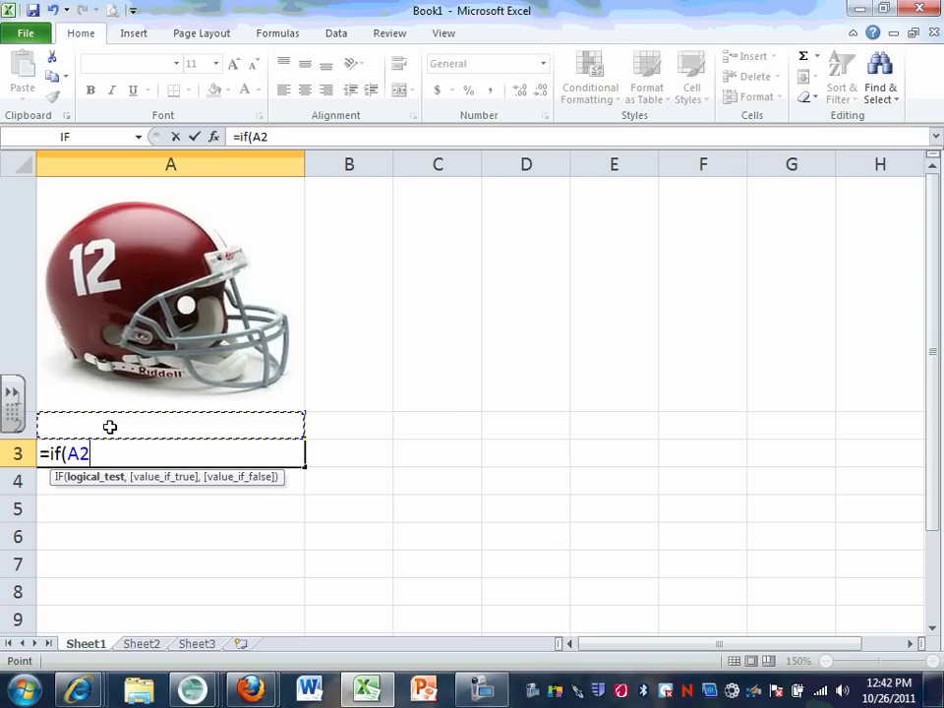
{"action": "type", "text": "="}
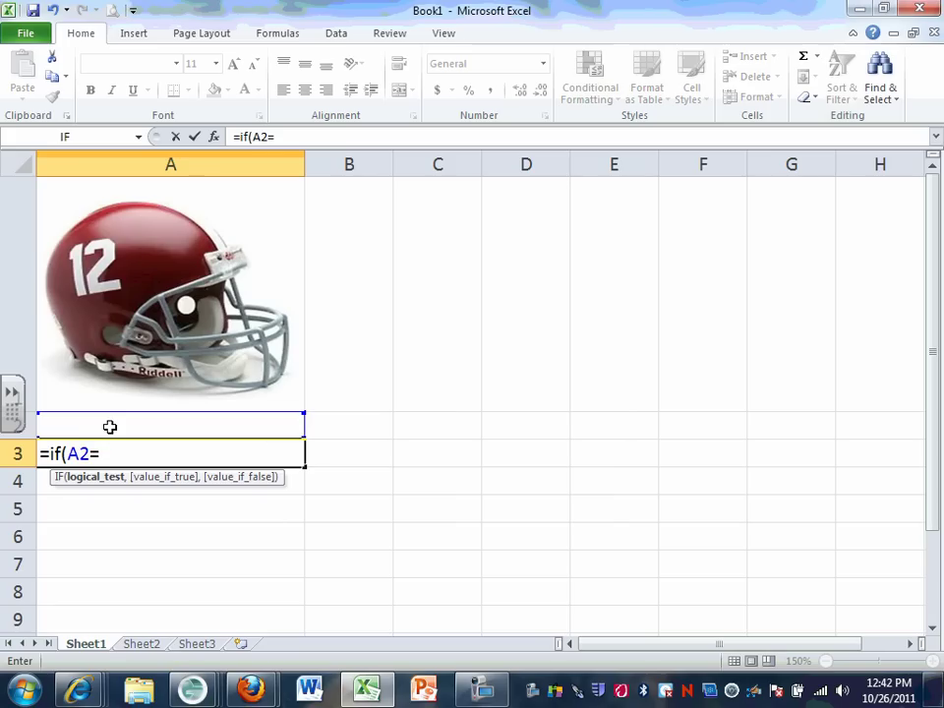
{"action": "type", "text": "\"Alabama"}
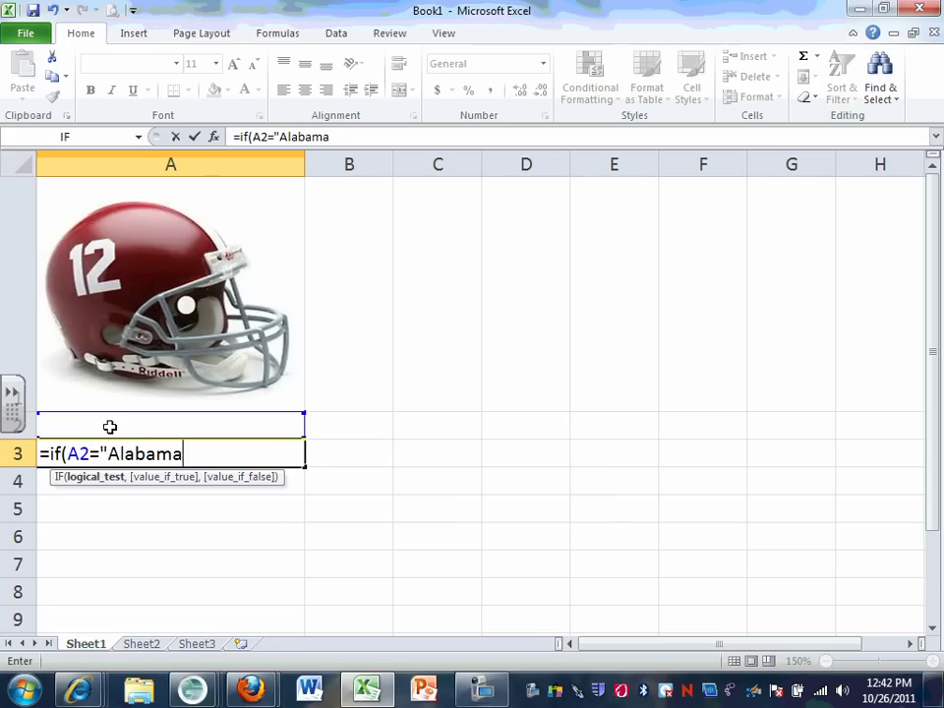
{"action": "type", "text": "\","}
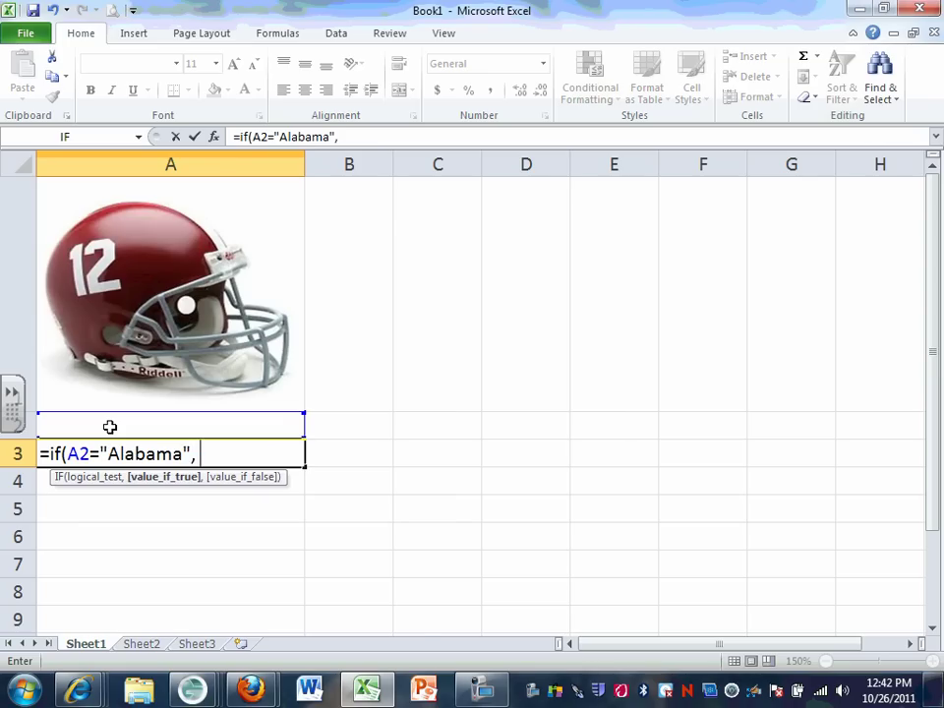
Step: Complete the A3 formula so it returns "You Got It" when true and "Try Again" when false, and enter it
{"action": "type", "text": " \"You"}
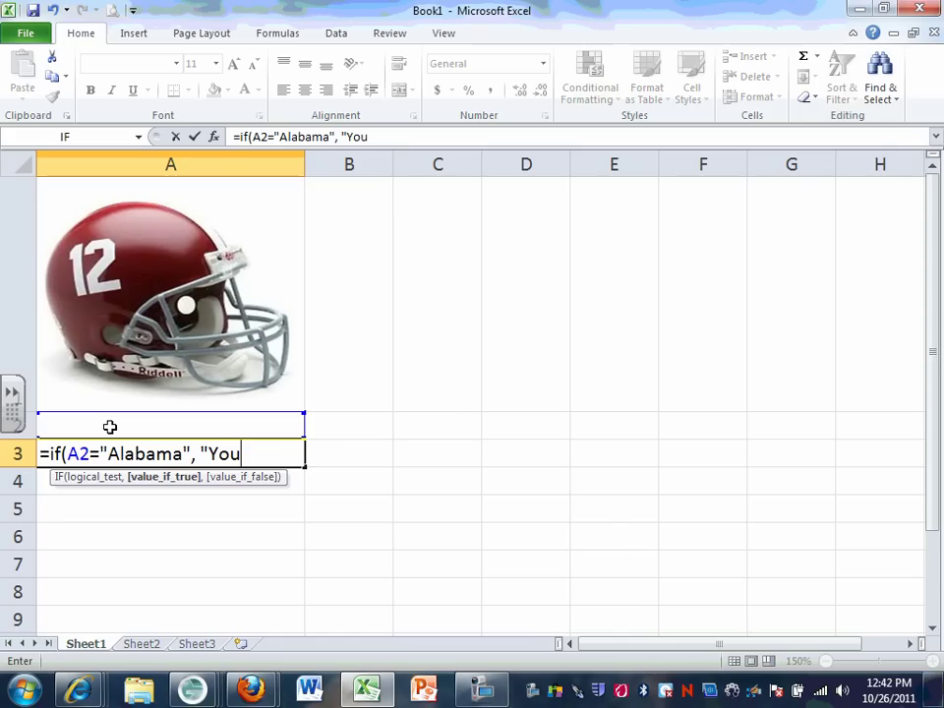
{"action": "type", "text": " Got It\""}
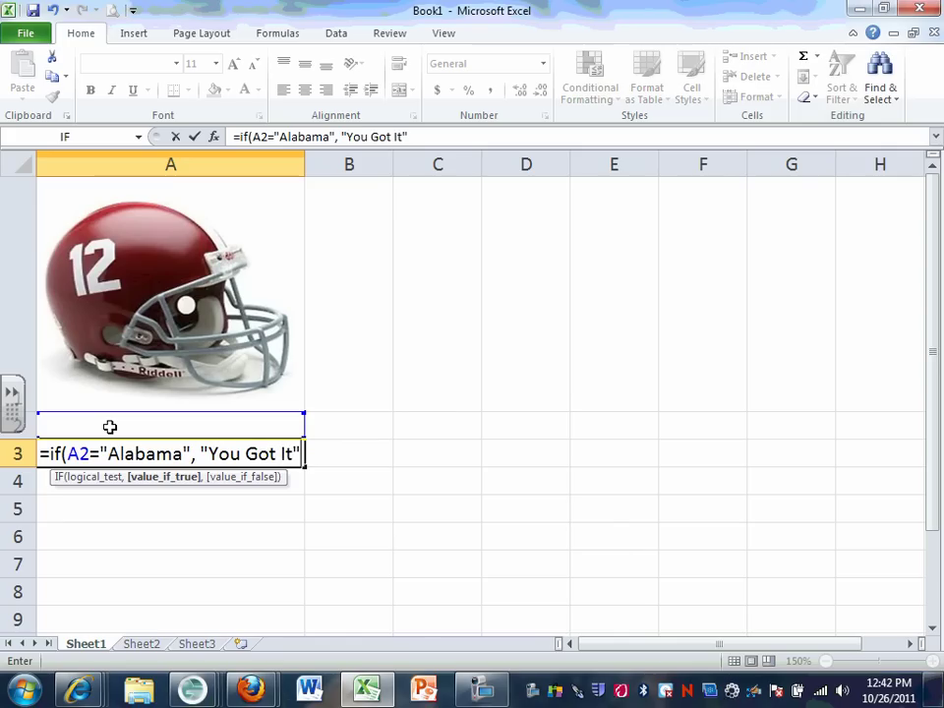
{"action": "type", "text": ","}
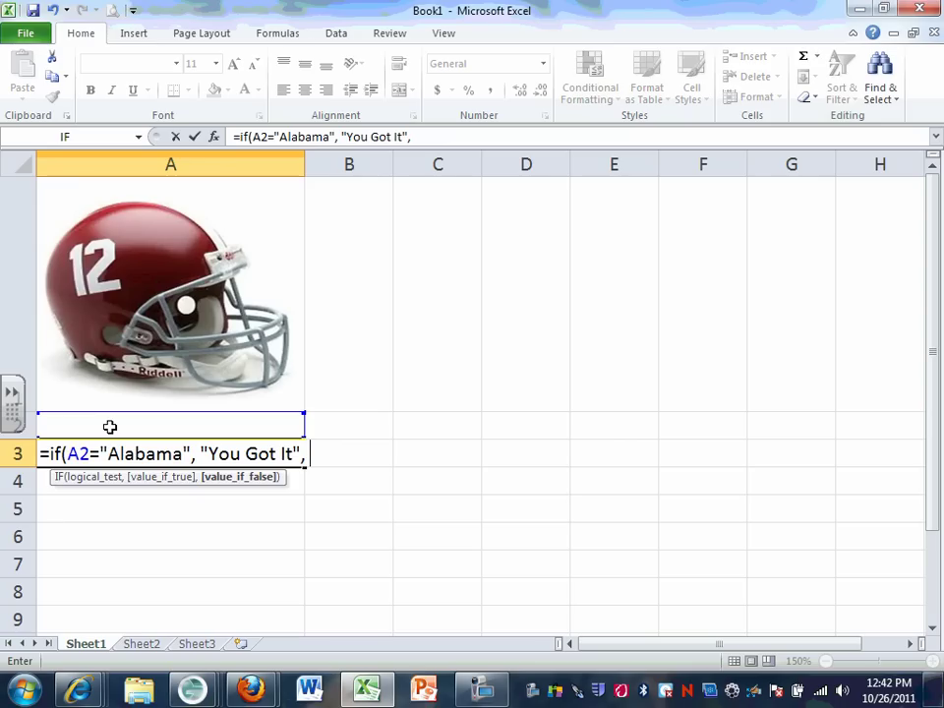
{"action": "type", "text": " \"Try Again"}
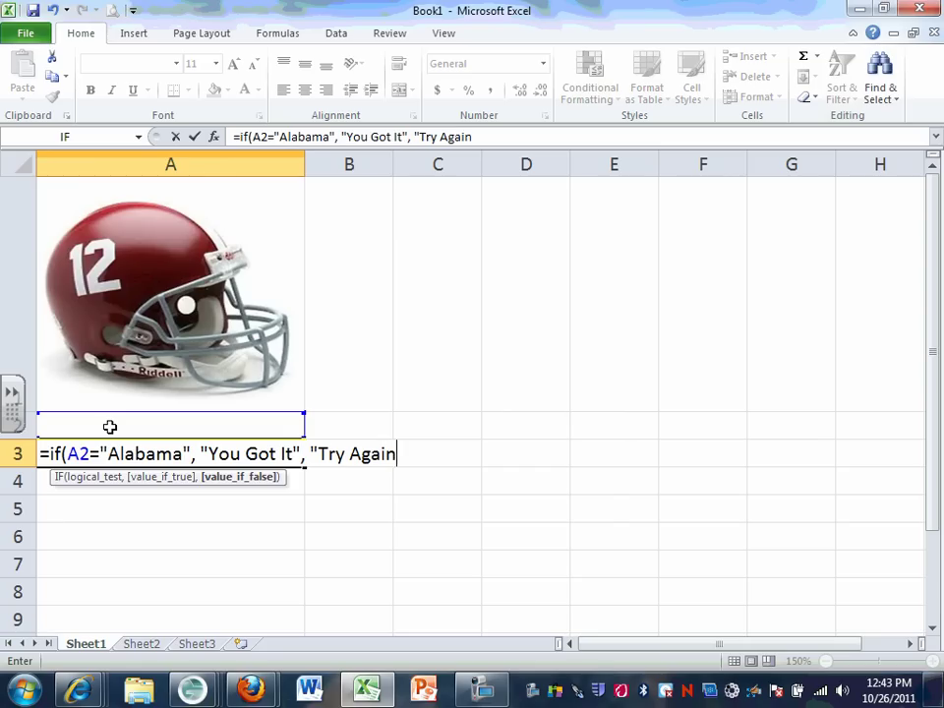
{"action": "type", "text": "\")"}
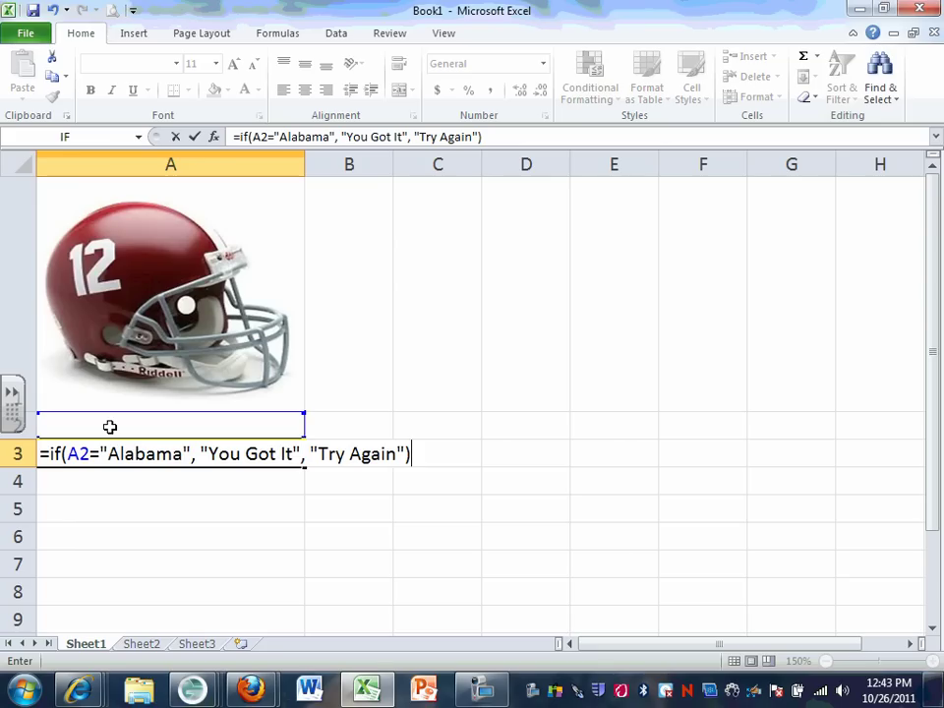
{"action": "left_click", "coordinate": [200, 453]}
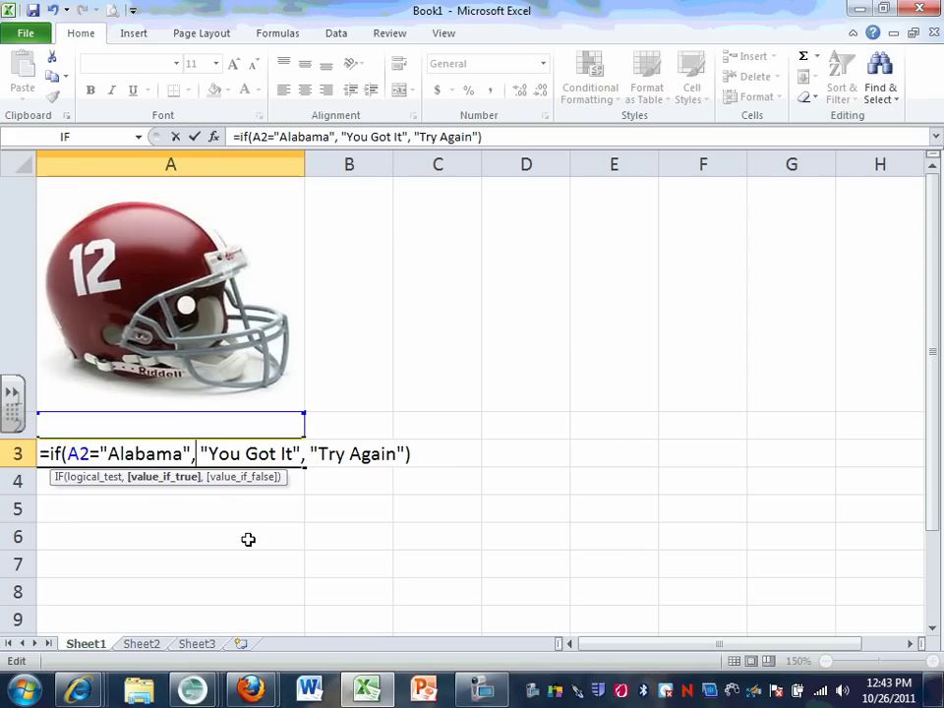
{"action": "key", "text": "Return"}
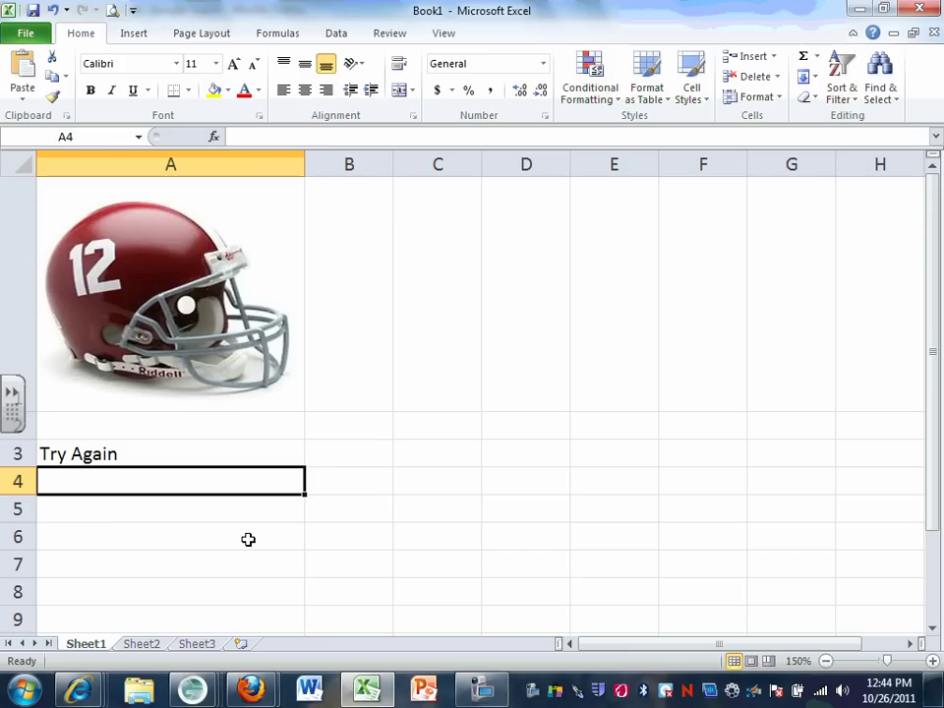
Step: Insert the IF function from the Logical category into cell A4
{"action": "left_click", "coordinate": [215, 137]}
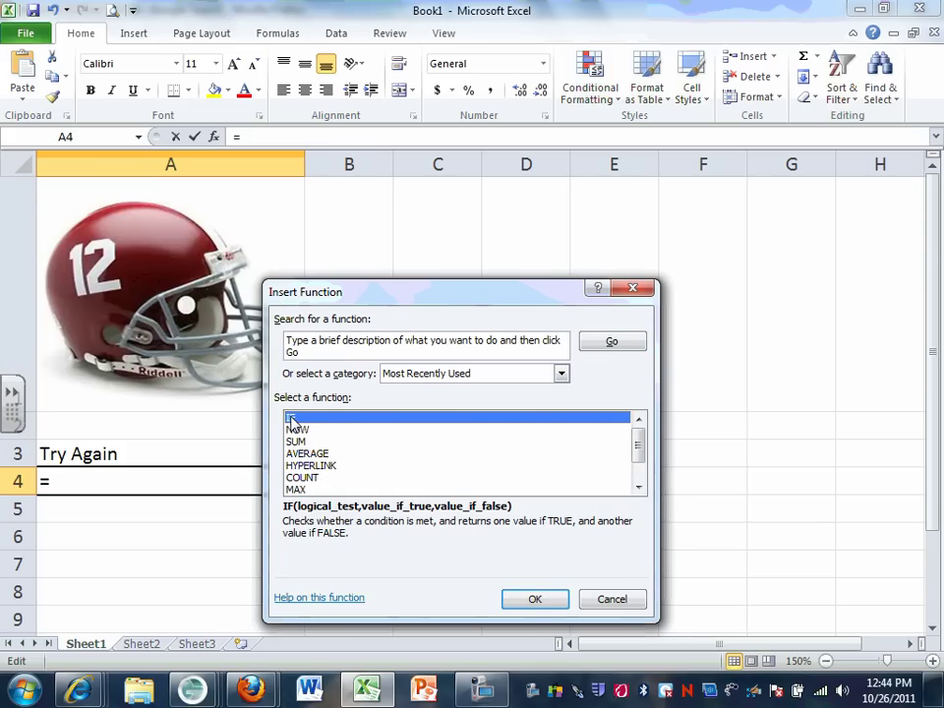
{"action": "left_click", "coordinate": [563, 377]}
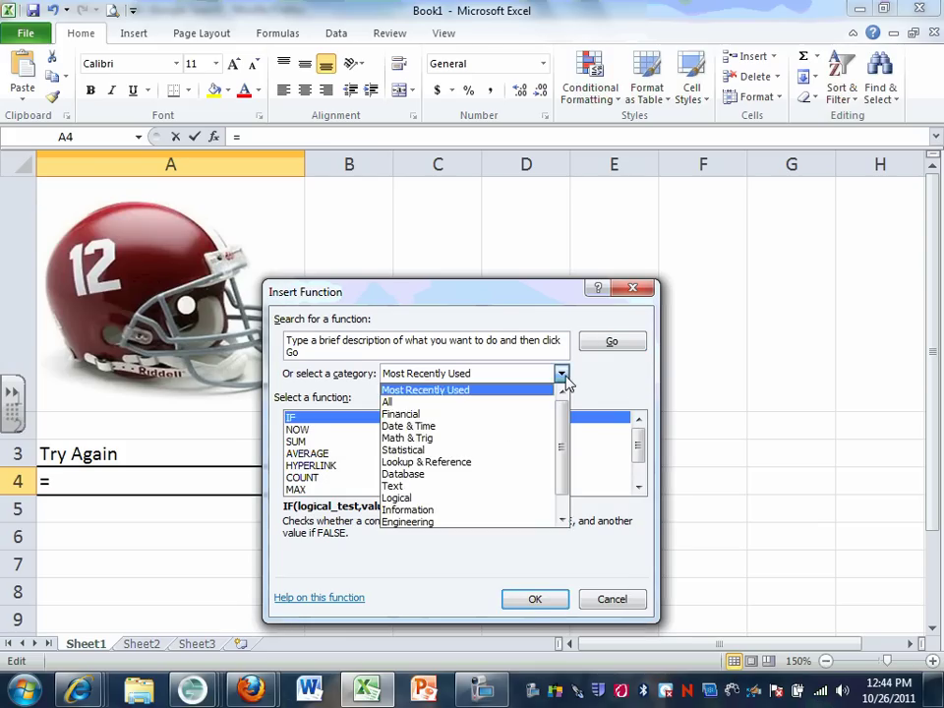
{"action": "left_click", "coordinate": [502, 499]}
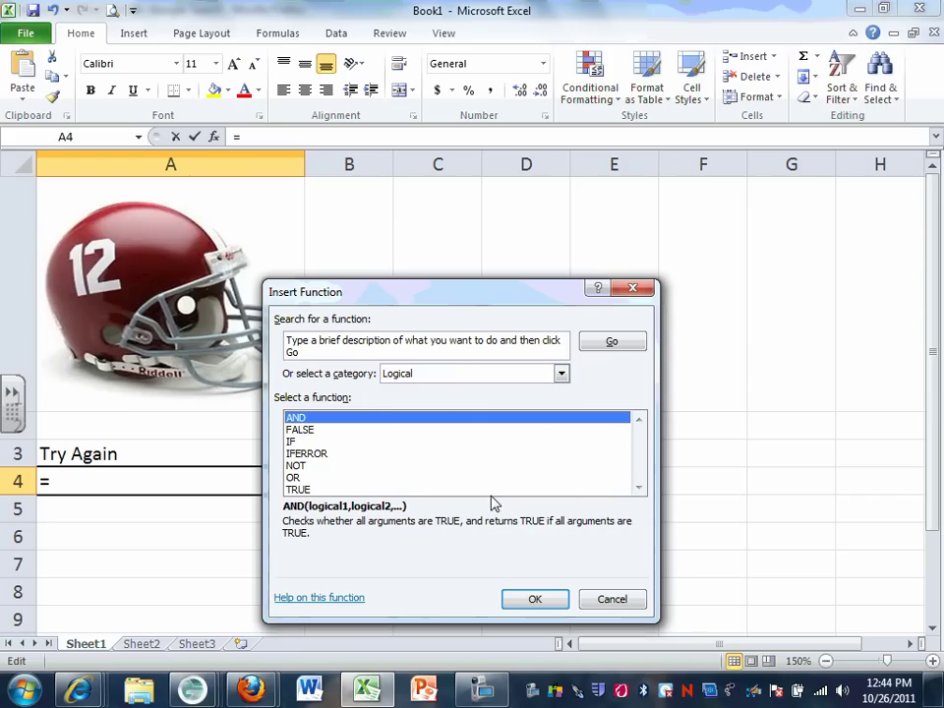
{"action": "left_click", "coordinate": [298, 443]}
{"action": "left_click", "coordinate": [529, 598]}
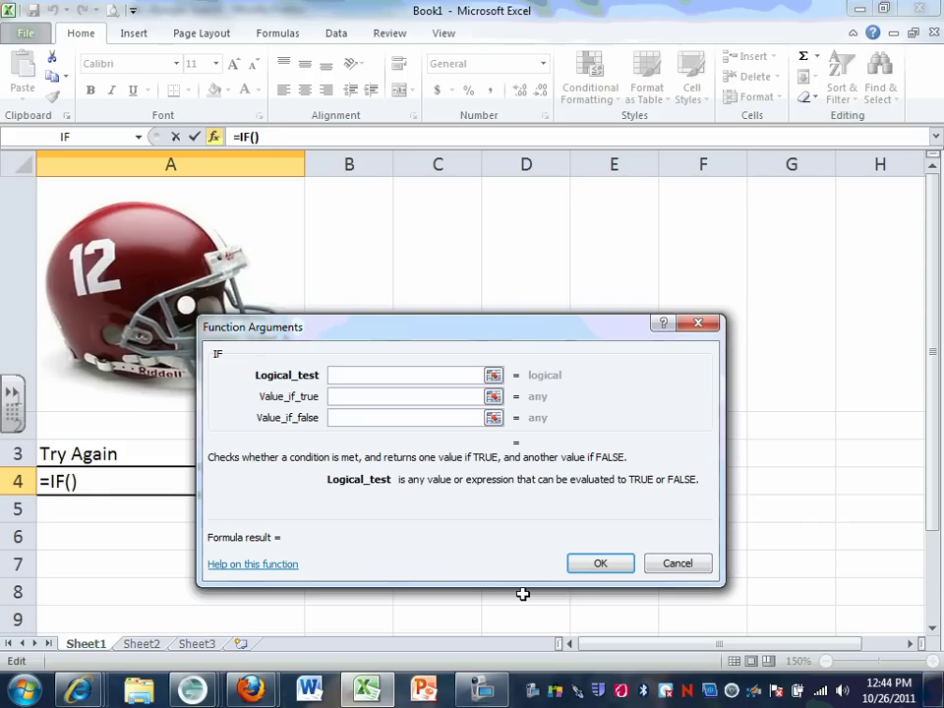
Step: Set the IF function's logical test to a2="Alabama" and its value if true to "You Got It"
{"action": "type", "text": "a2="}
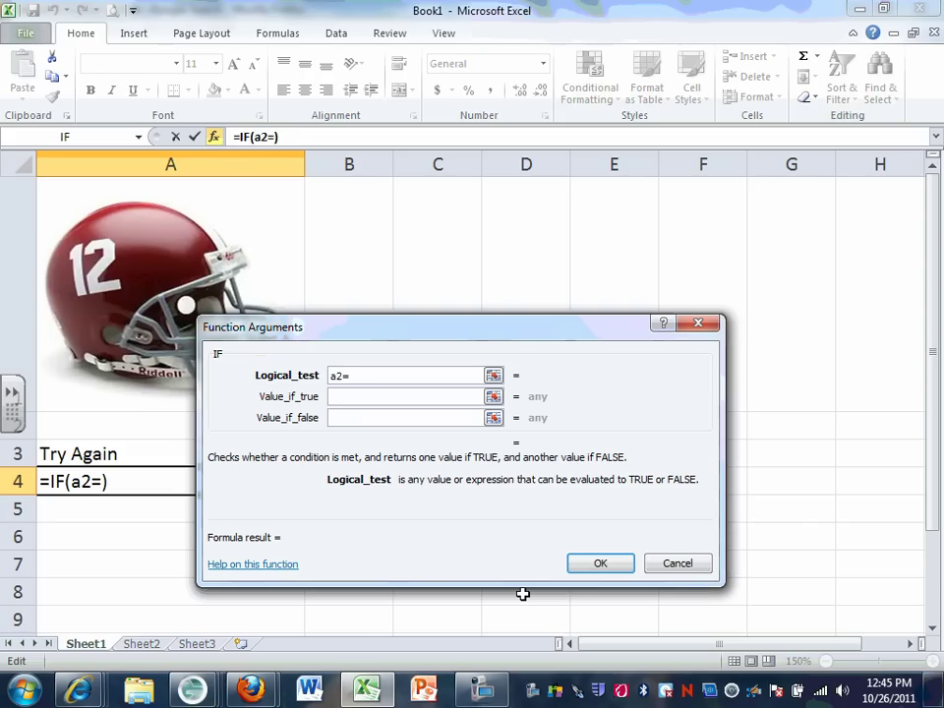
{"action": "type", "text": "\"Alabama"}
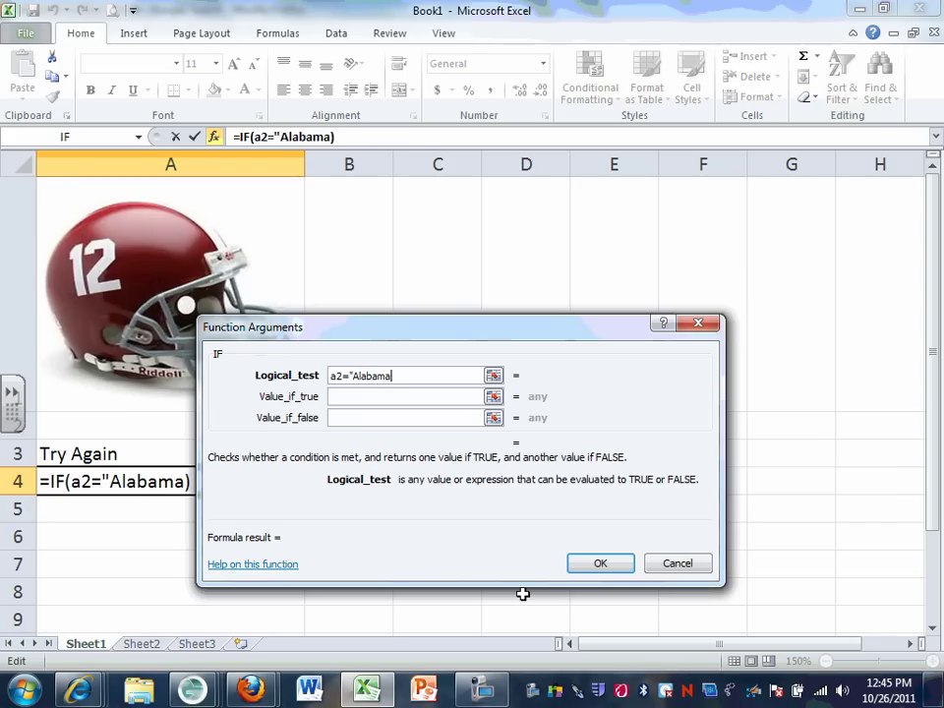
{"action": "type", "text": "\""}
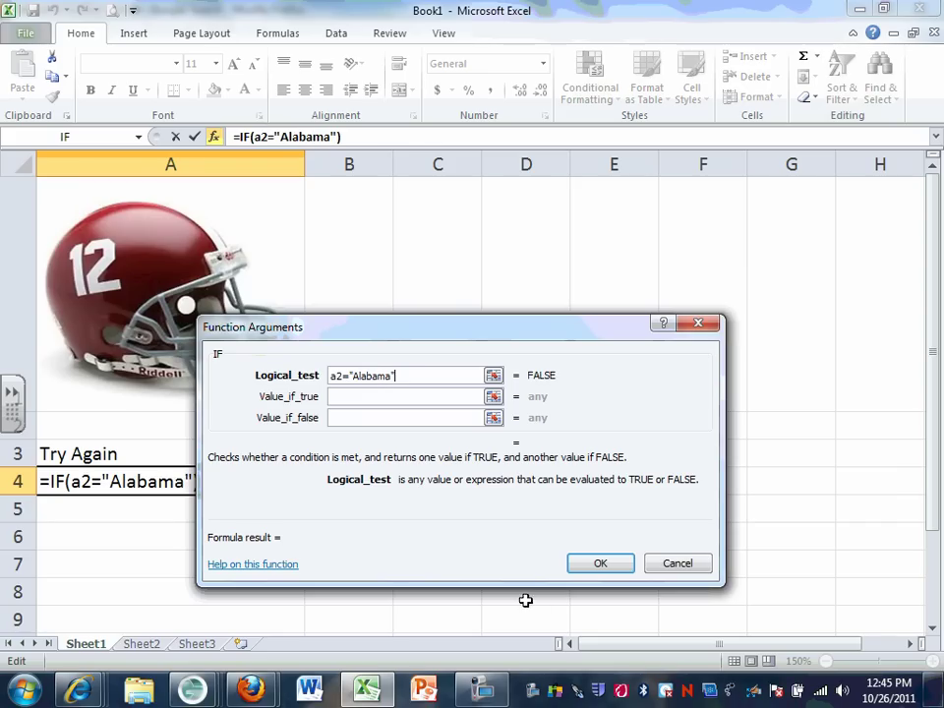
{"action": "left_click", "coordinate": [372, 397]}
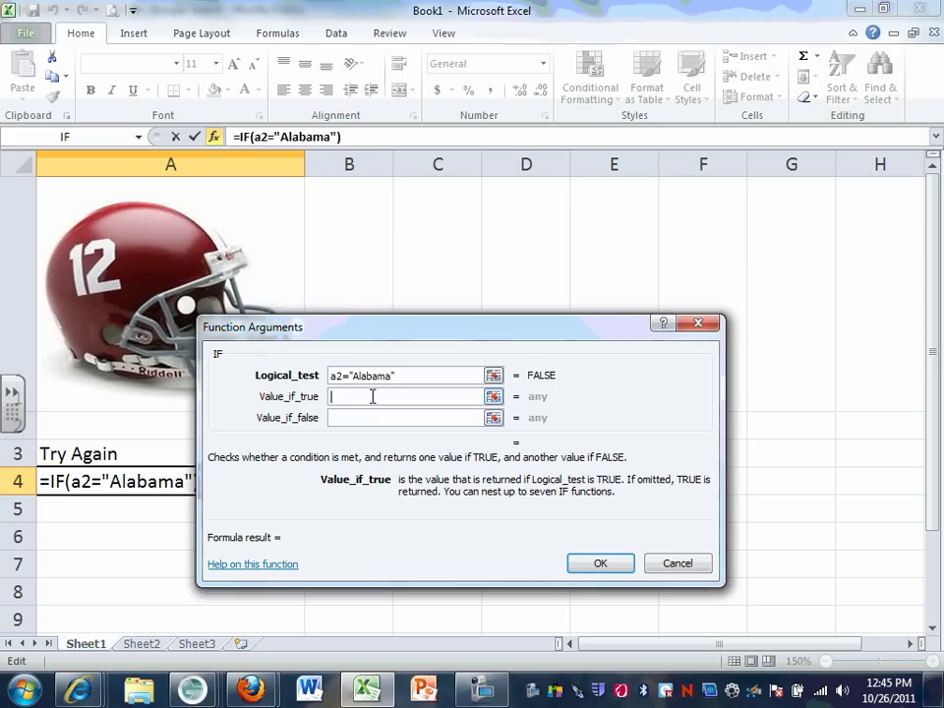
{"action": "type", "text": "\"You Got"}
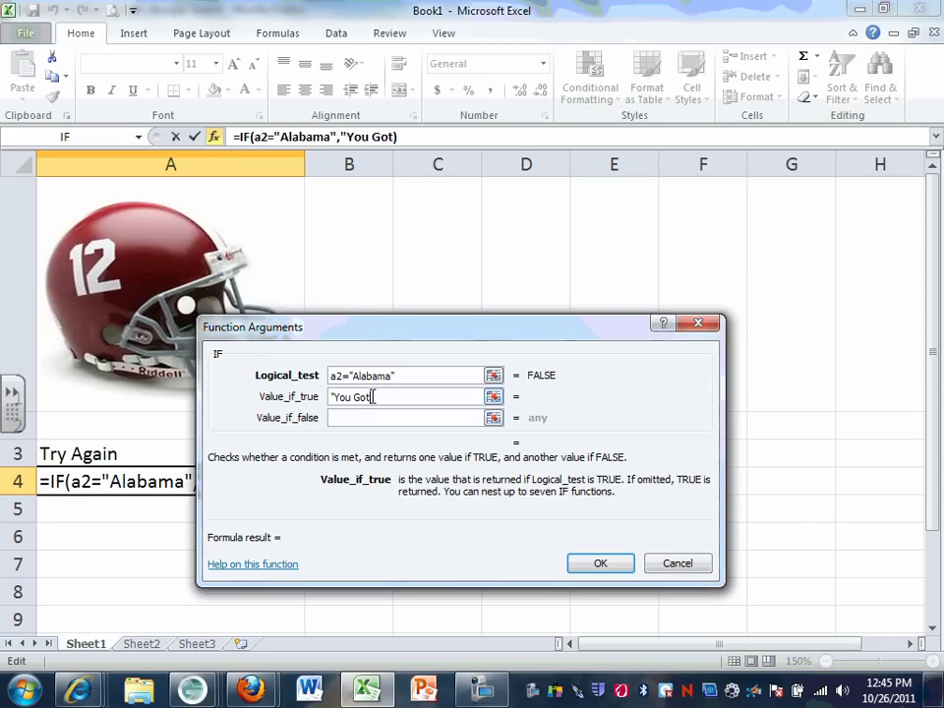
{"action": "type", "text": " It\""}
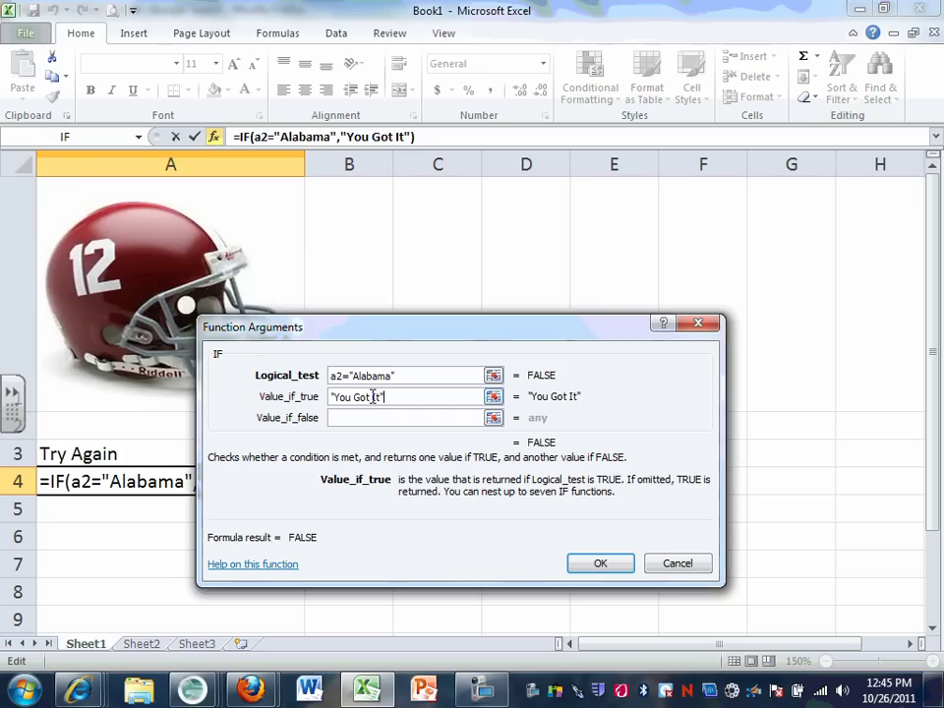
Step: Set the IF function's value if false to "Nope Try Again"
{"action": "left_click", "coordinate": [370, 418]}
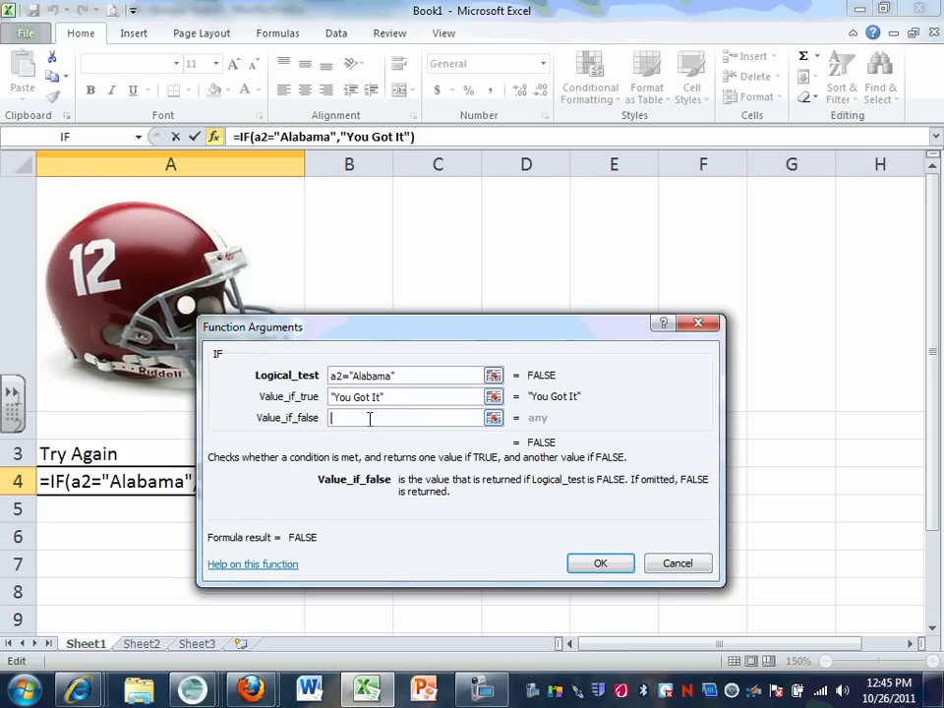
{"action": "type", "text": "\"N"}
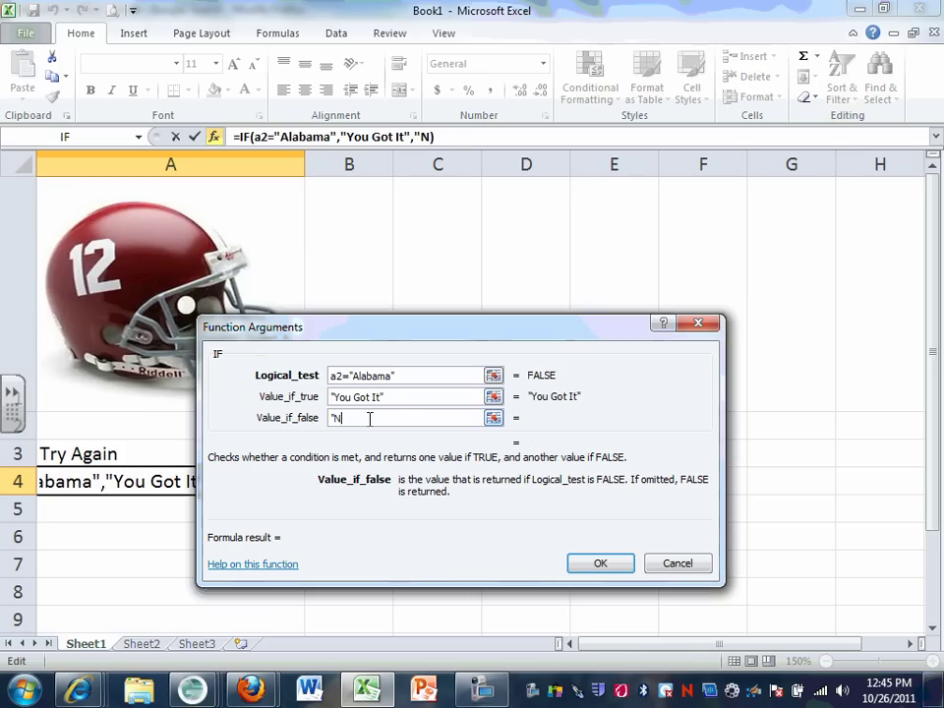
{"action": "type", "text": "ope Try"}
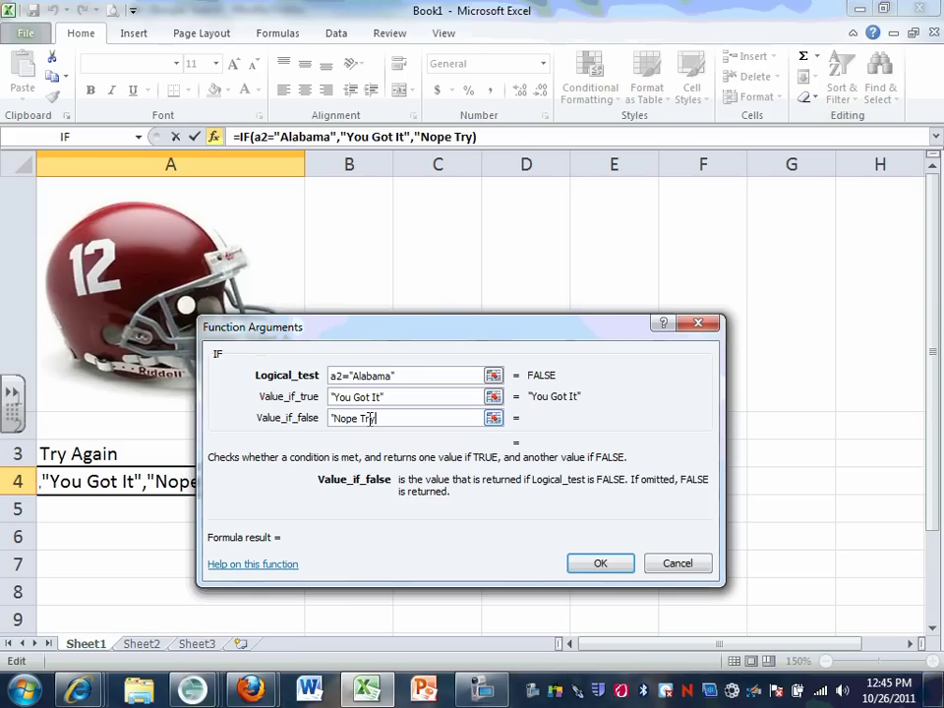
{"action": "type", "text": " Again"}
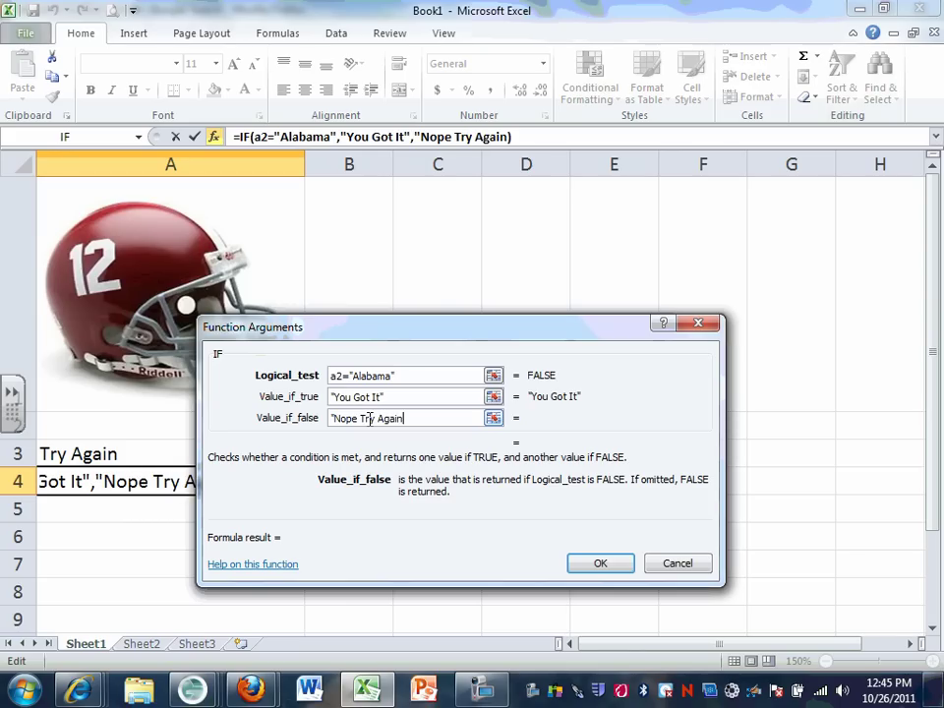
{"action": "type", "text": "\""}
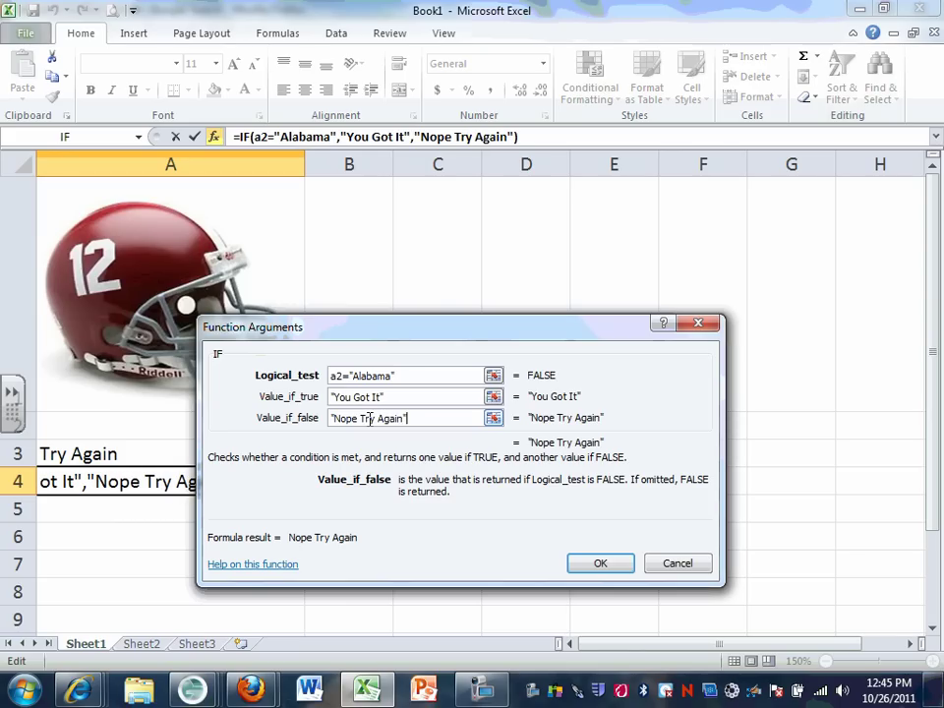
Step: Replace the IF function's value if false with "Better Luck Next Time"
{"action": "key", "text": "BackSpace"}
{"action": "key", "text": "BackSpace"}
{"action": "key", "text": "BackSpace"}
{"action": "key", "text": "BackSpace"}
{"action": "key", "text": "BackSpace"}
{"action": "key", "text": "BackSpace"}
{"action": "key", "text": "BackSpace"}
{"action": "key", "text": "BackSpace"}
{"action": "key", "text": "BackSpace"}
{"action": "key", "text": "BackSpace"}
{"action": "key", "text": "BackSpace"}
{"action": "key", "text": "BackSpace"}
{"action": "key", "text": "BackSpace"}
{"action": "key", "text": "BackSpace"}
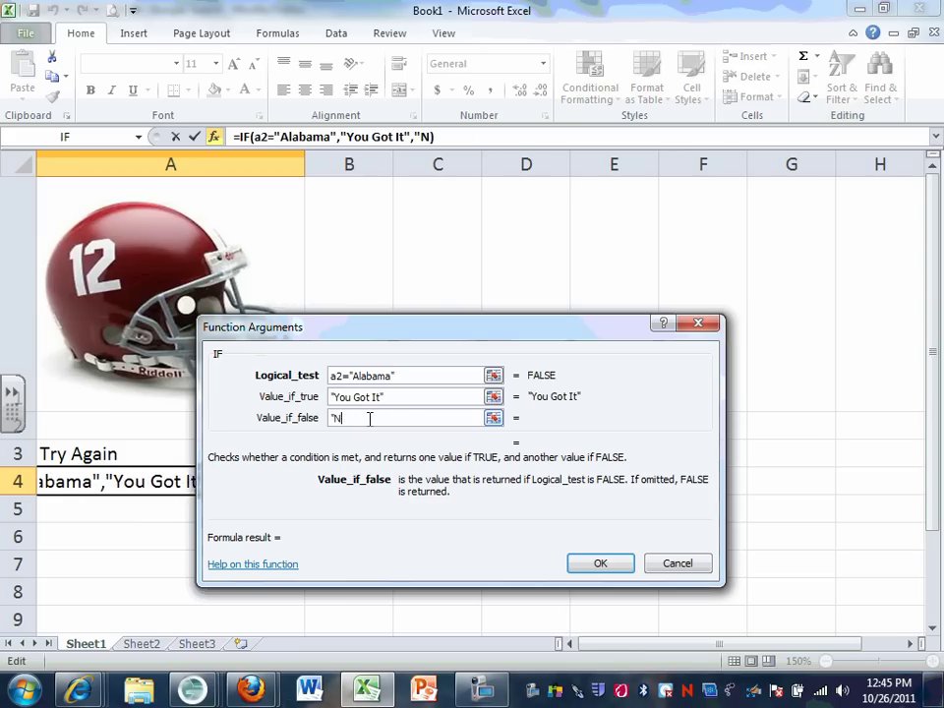
{"action": "key", "text": "BackSpace"}
{"action": "type", "text": "Bec"}
{"action": "key", "text": "BackSpace"}
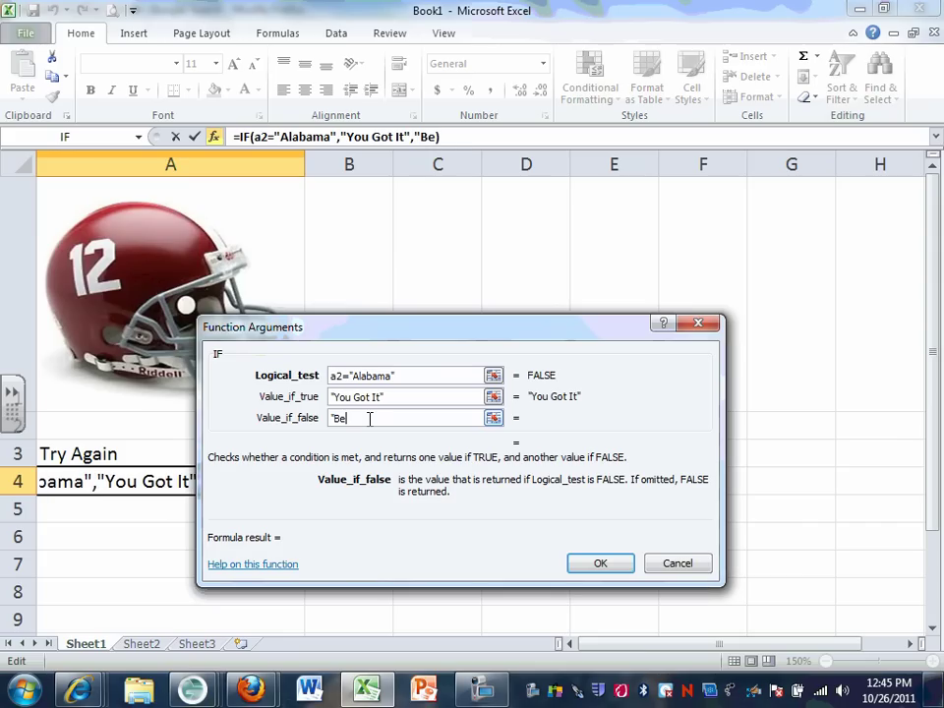
{"action": "type", "text": "tter Luck N"}
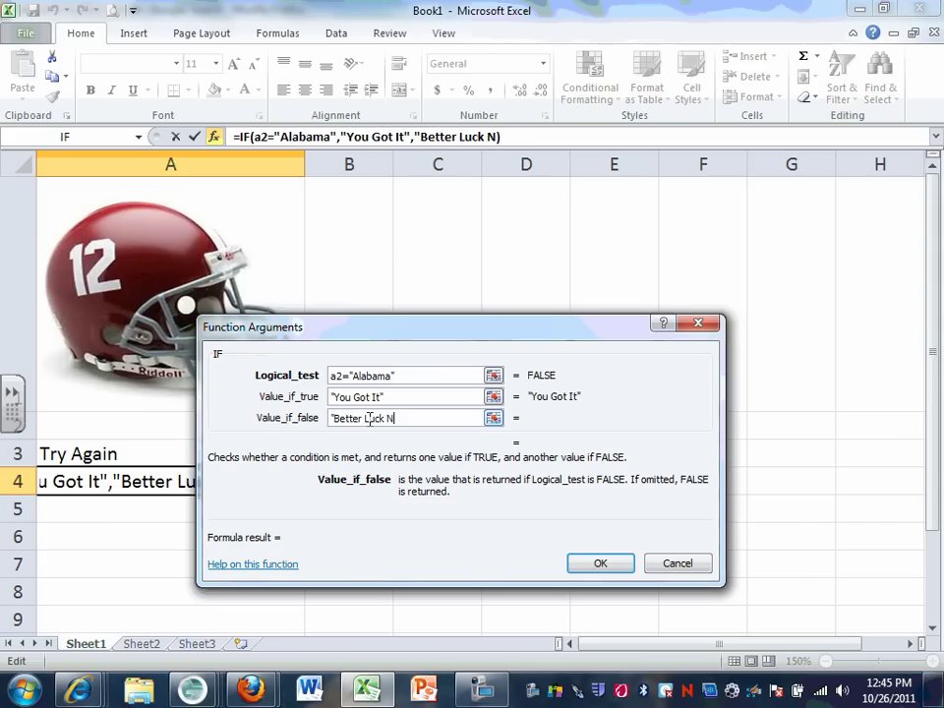
{"action": "type", "text": "ext Time"}
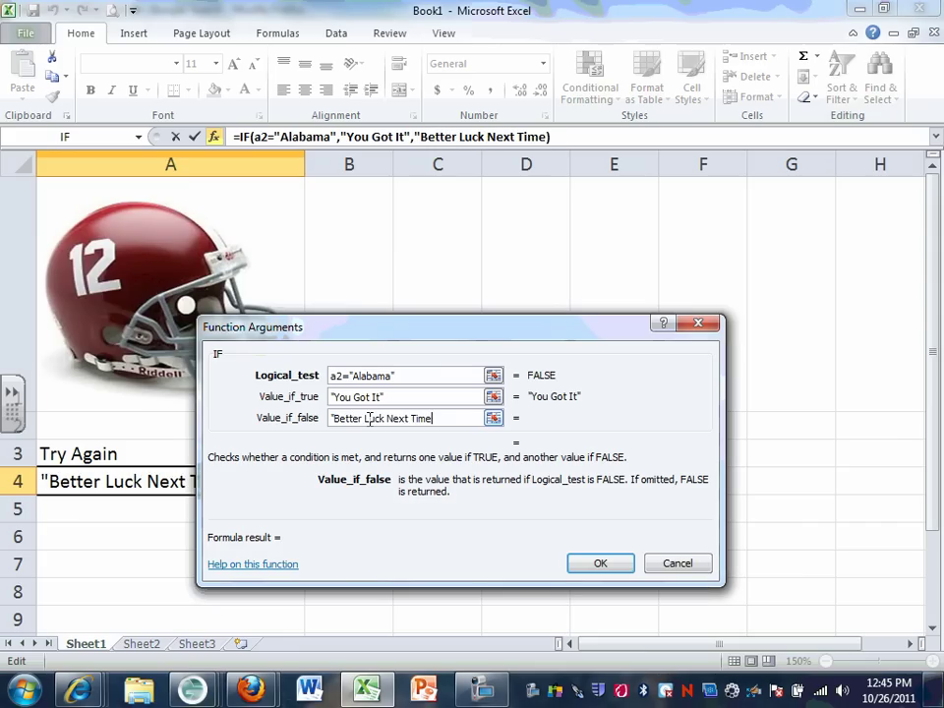
{"action": "type", "text": "\""}
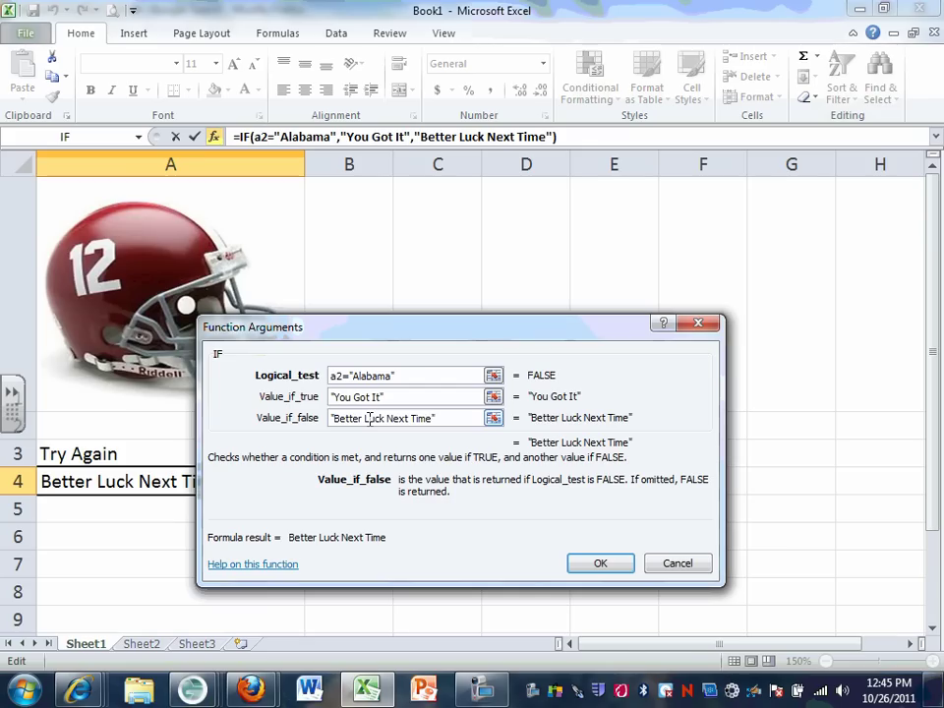
Step: Accept the IF formula in cell A4 and delete row 3 containing the "Try Again" formula
{"action": "left_click", "coordinate": [586, 566]}
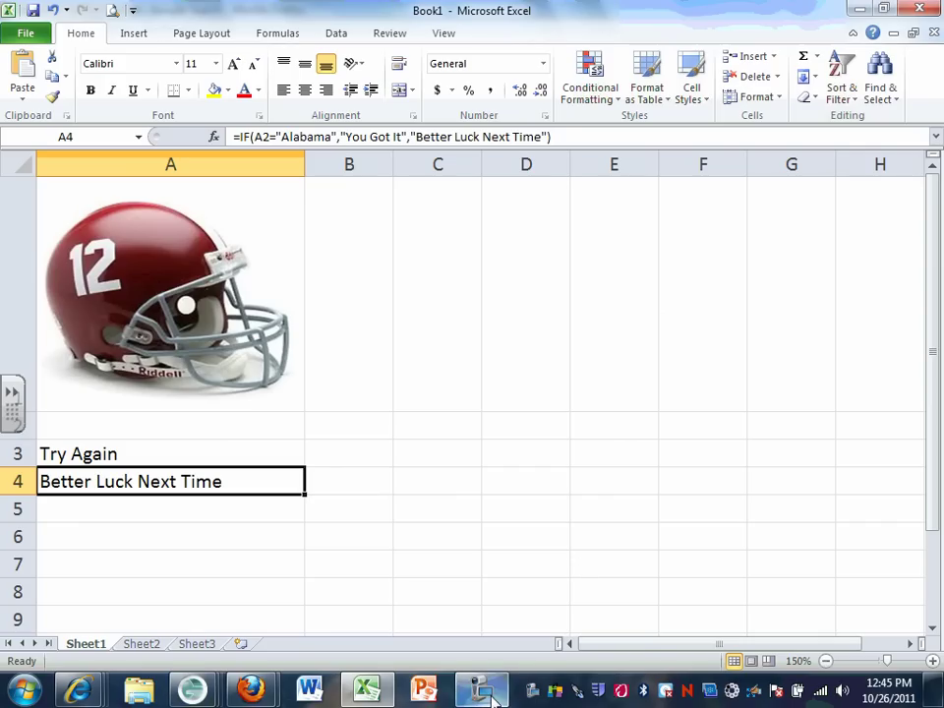
{"action": "key", "text": "F9"}
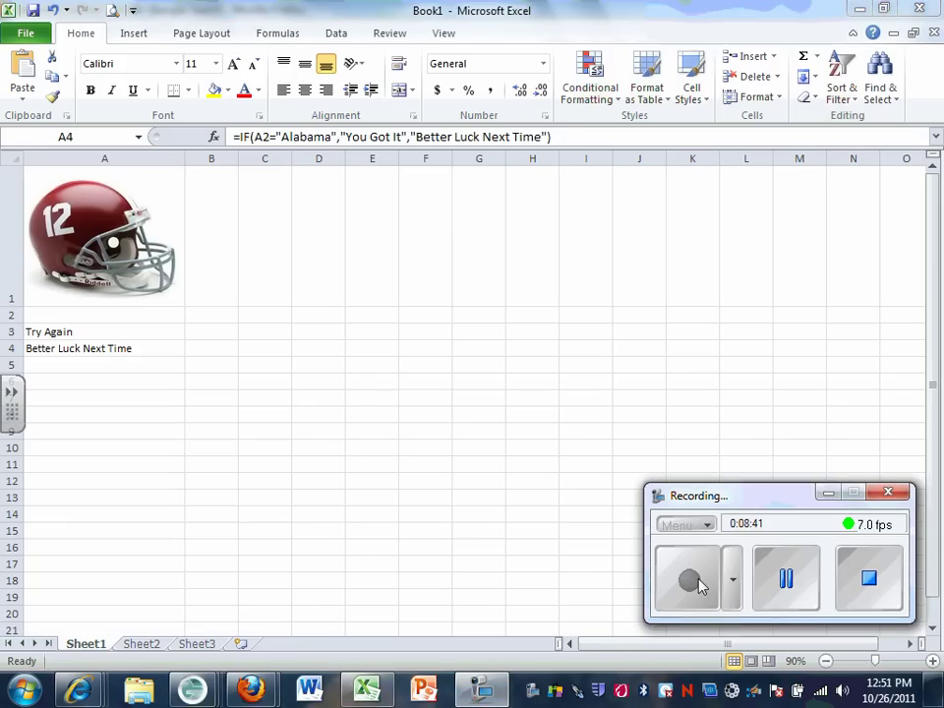
{"action": "left_click", "coordinate": [829, 492]}
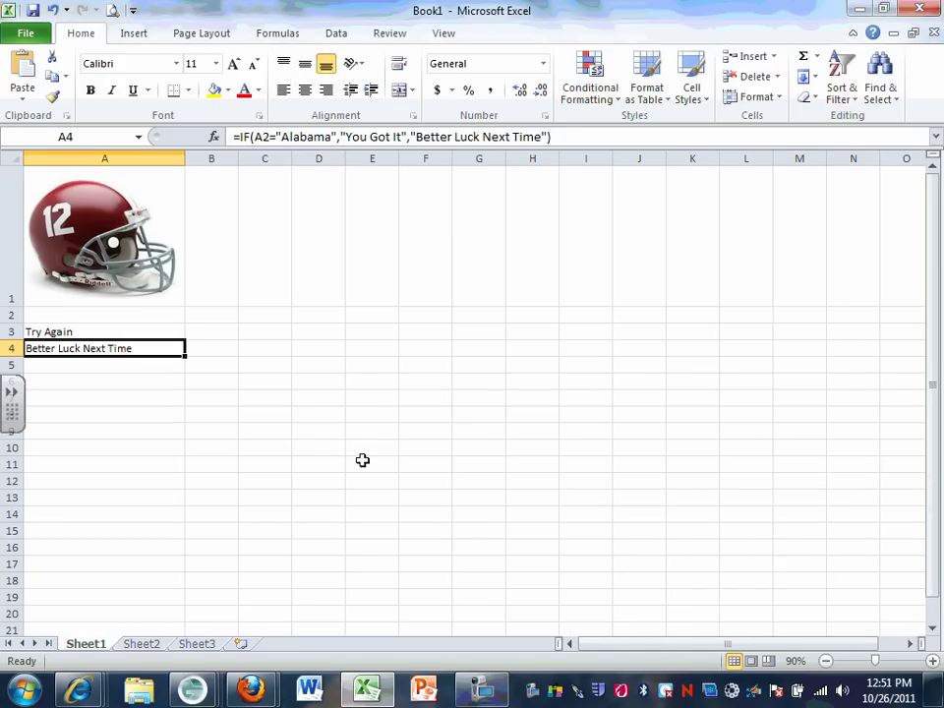
{"action": "left_click", "coordinate": [9, 332]}
{"action": "right_click", "coordinate": [9, 331]}
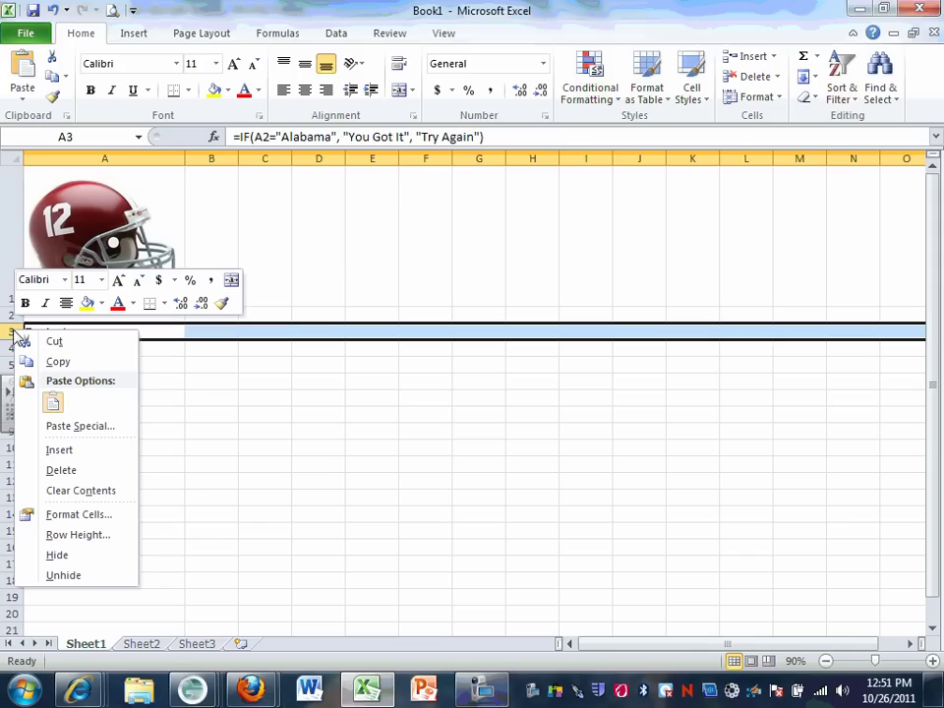
{"action": "left_click", "coordinate": [57, 473]}
Step: Enter Alabama in cell A2 to test the IF formula with the correct answer
{"action": "left_click", "coordinate": [78, 305]}
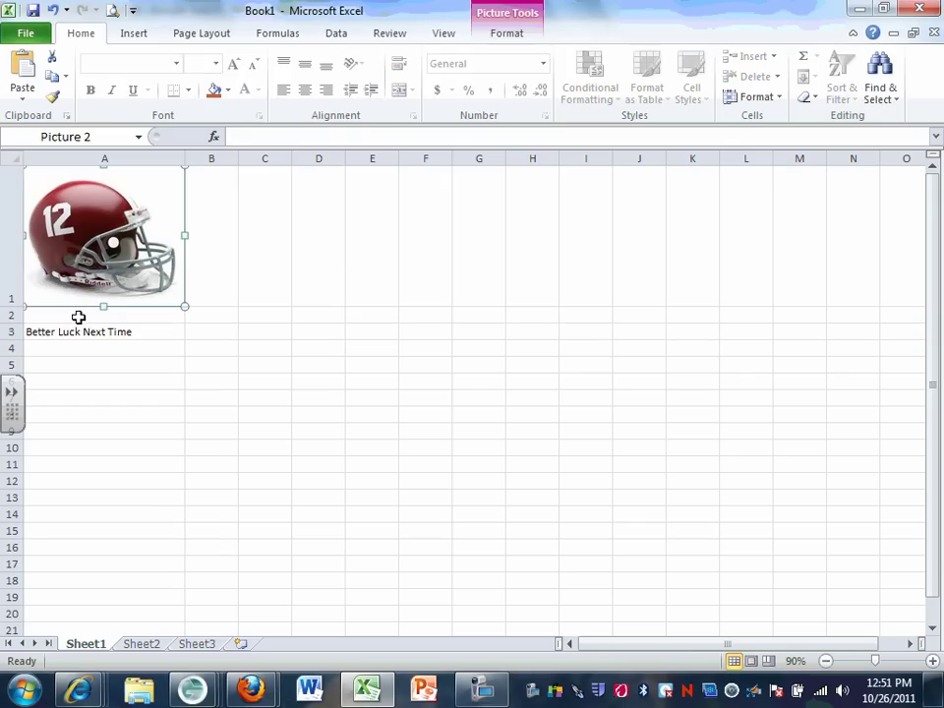
{"action": "left_click", "coordinate": [79, 316]}
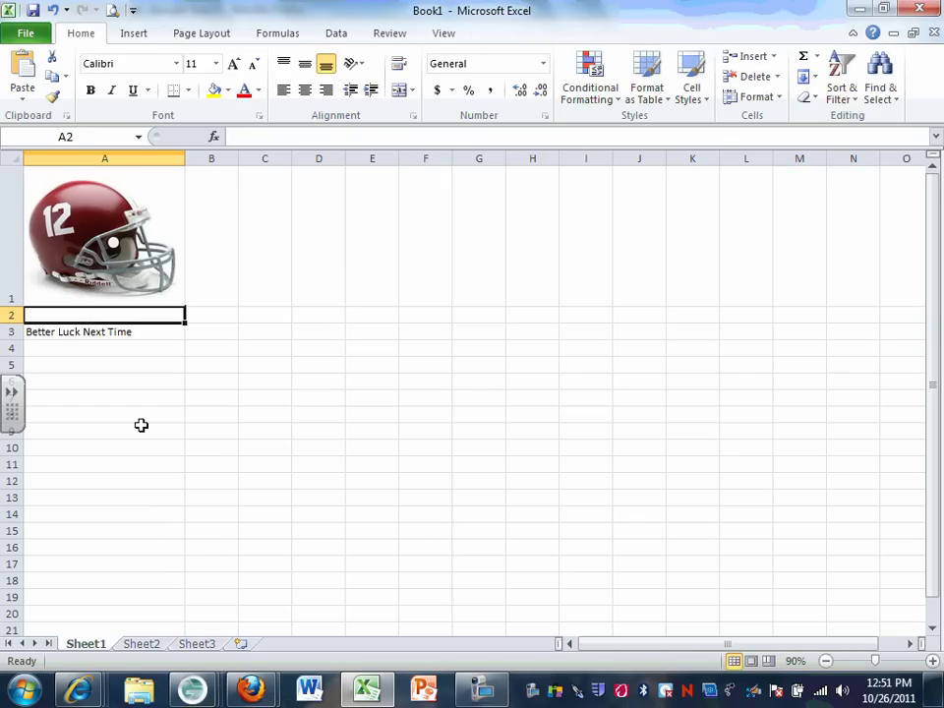
{"action": "type", "text": "Alabama"}
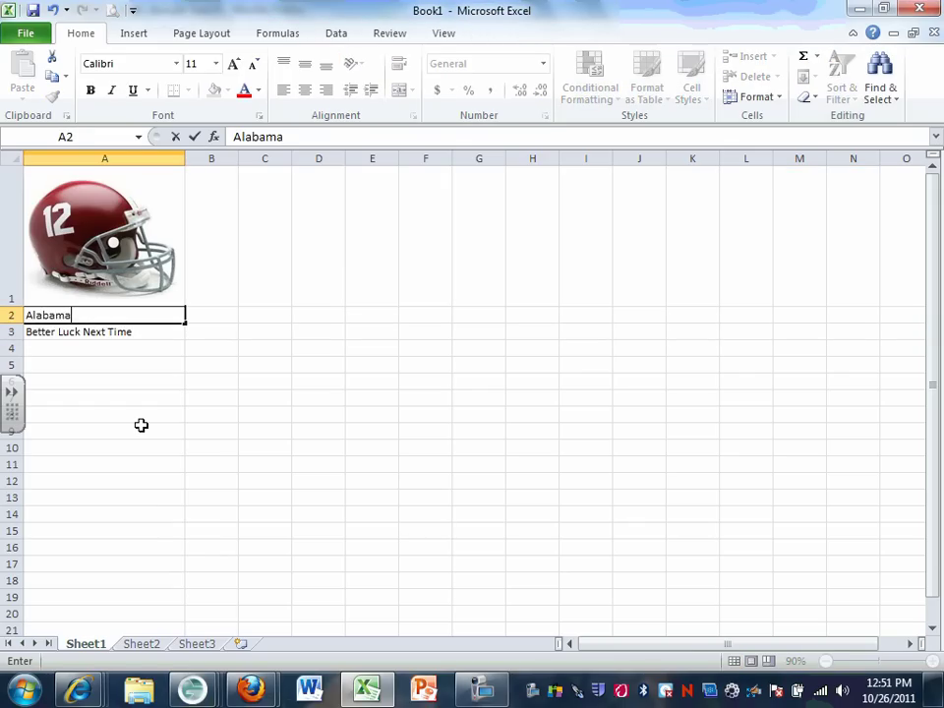
{"action": "key", "text": "Return"}
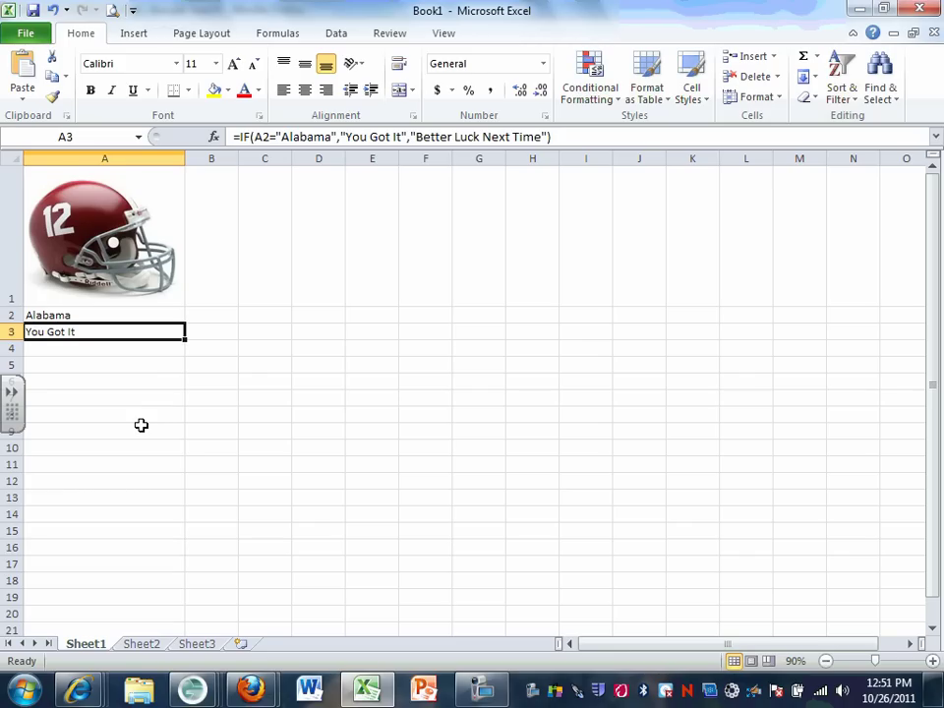
{"action": "left_click", "coordinate": [480, 692]}
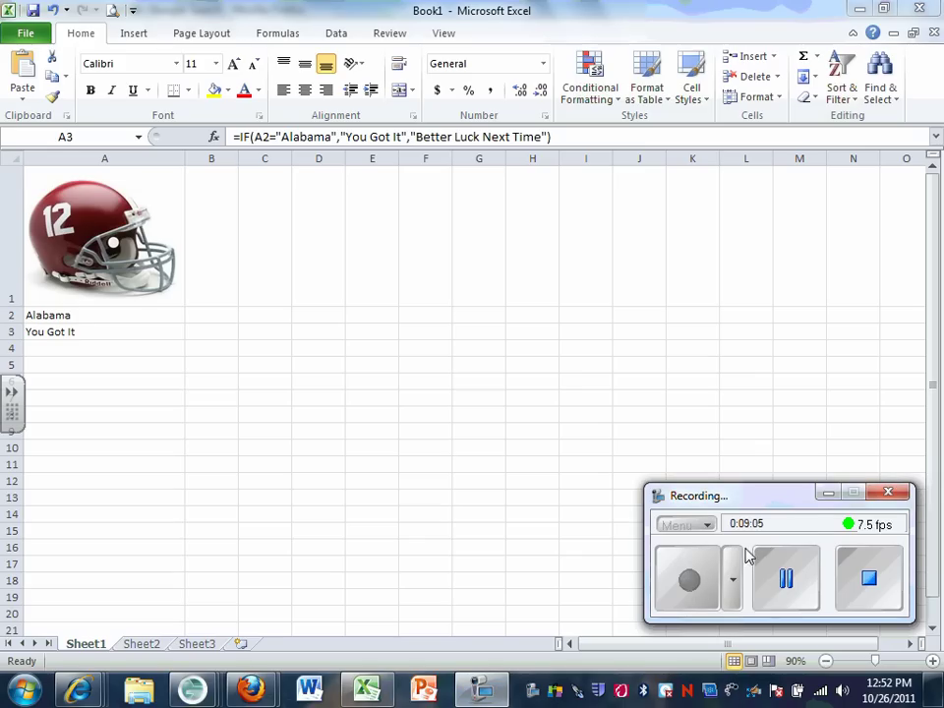
{"action": "left_click", "coordinate": [825, 500]}
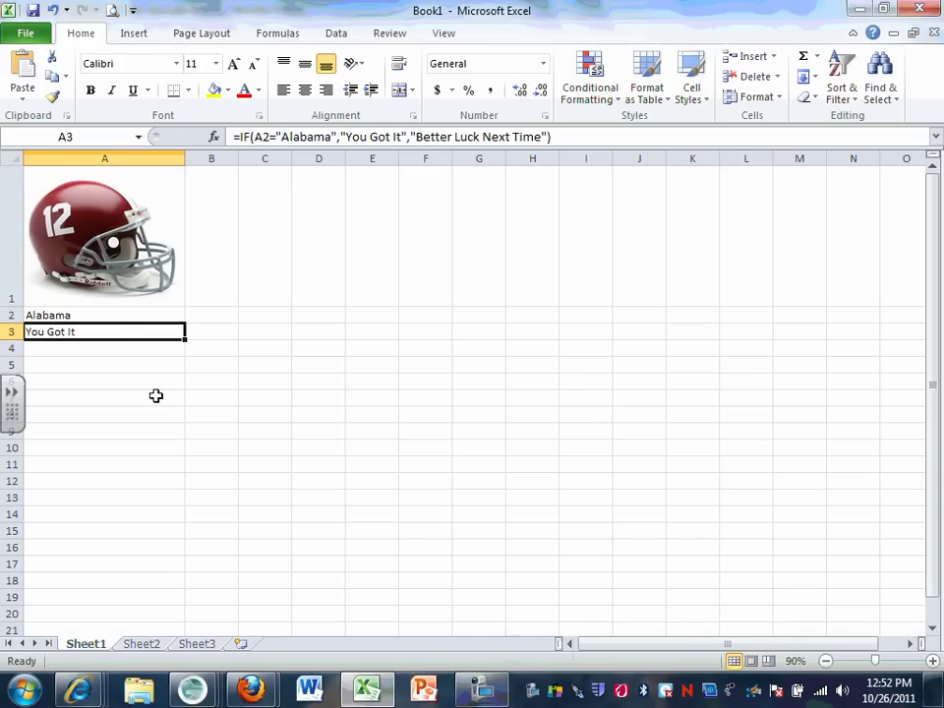
Step: Enter Nebraska in cell A2 to test the IF formula with a wrong answer
{"action": "left_click", "coordinate": [105, 317]}
{"action": "type", "text": "Nebraska"}
{"action": "key", "text": "Return"}
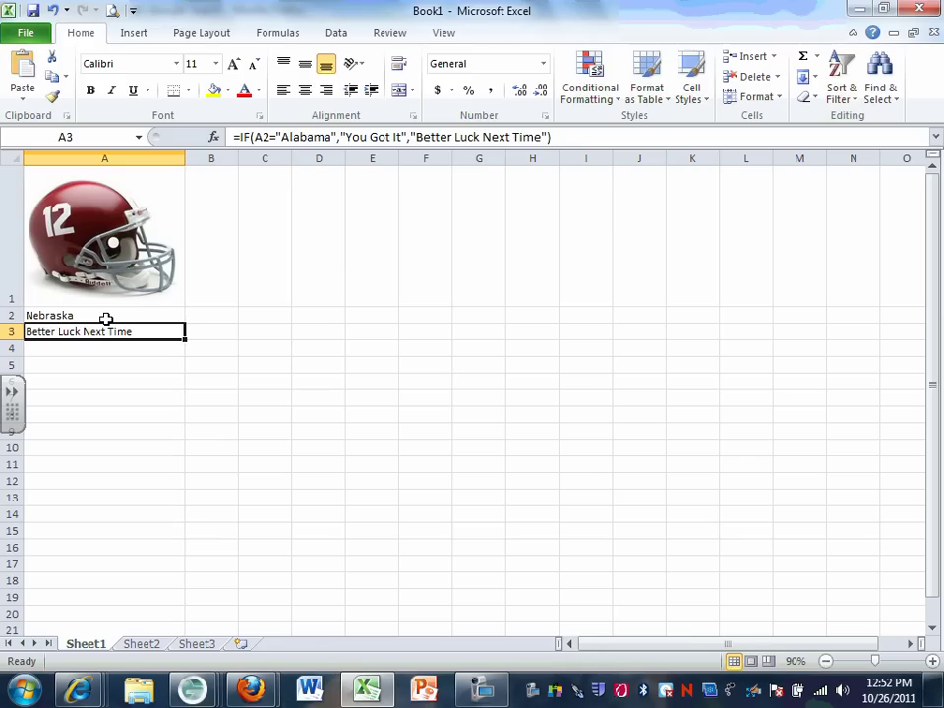
Step: Insert the IF function from the Logical category into the empty cell A4
{"action": "left_click", "coordinate": [826, 661]}
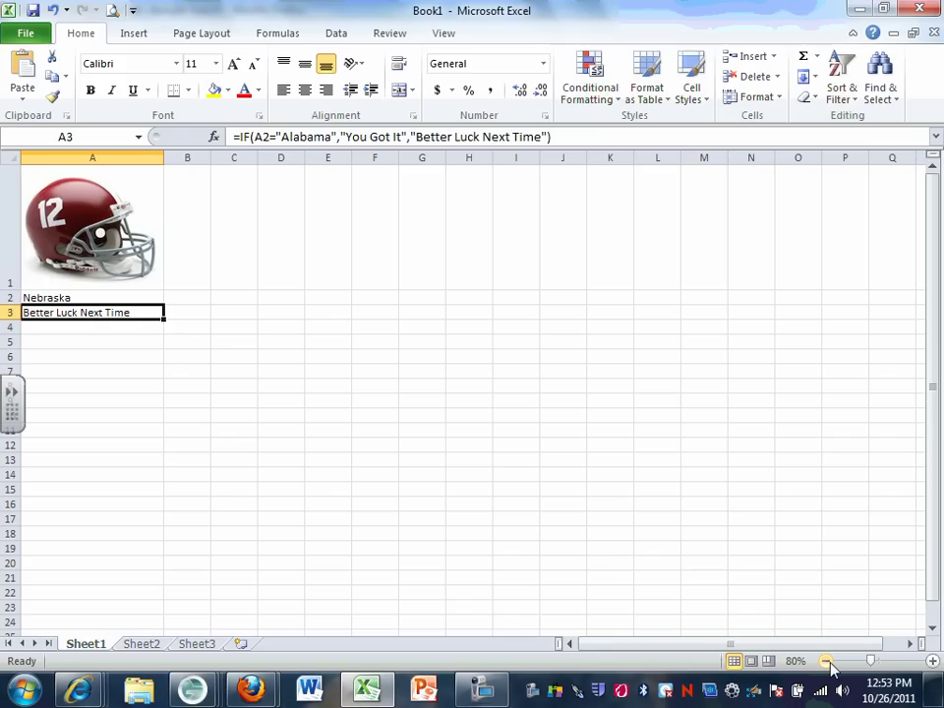
{"action": "key", "text": "Down"}
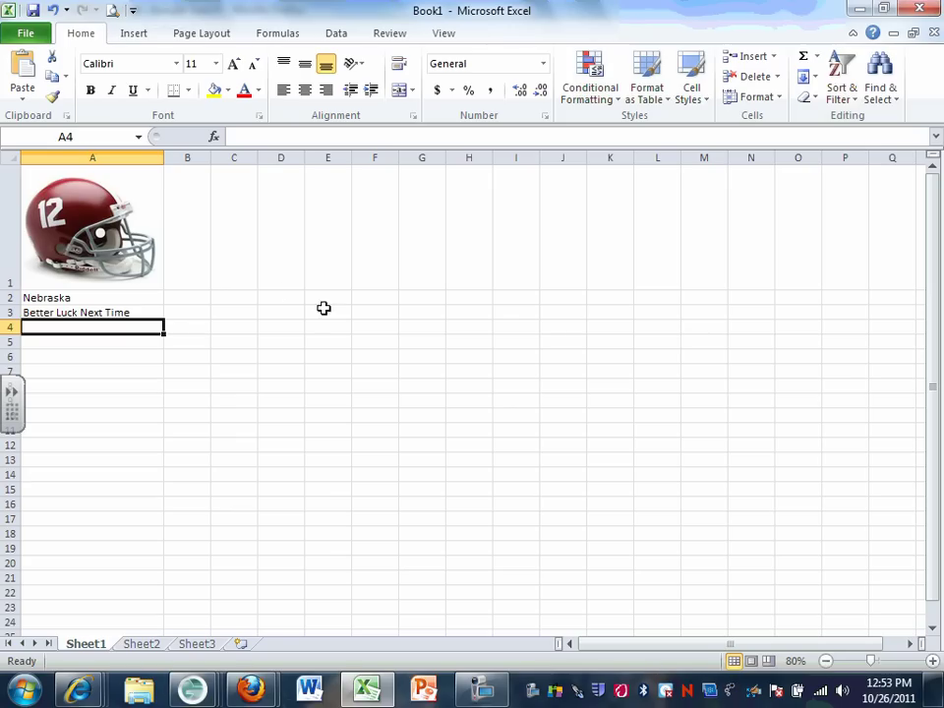
{"action": "left_click", "coordinate": [214, 137]}
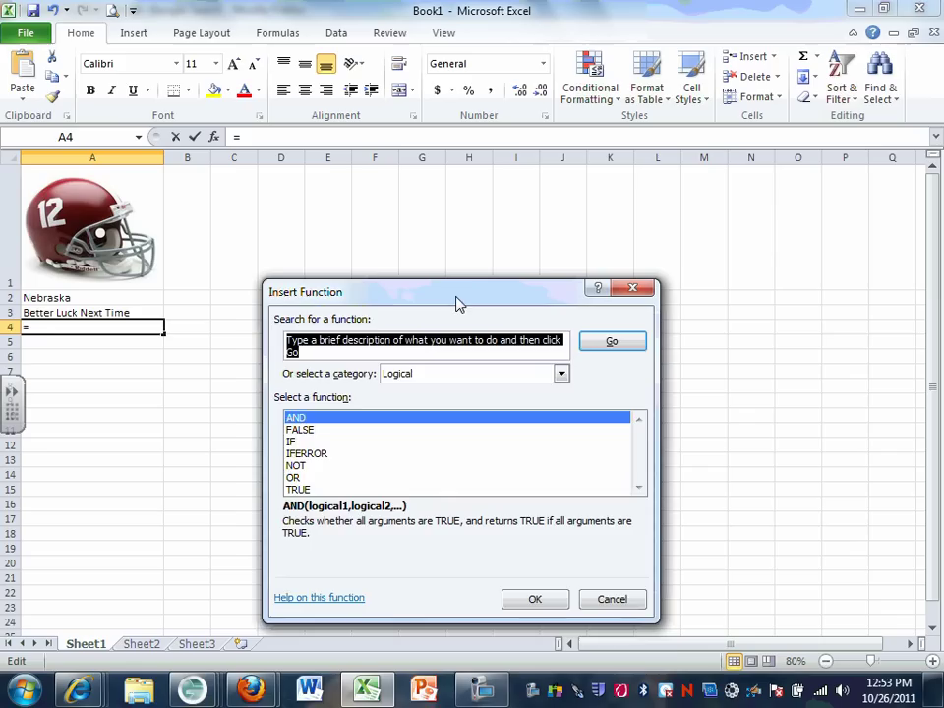
{"action": "left_click_drag", "start_coordinate": [449, 284], "coordinate": [407, 190]}
{"action": "left_click", "coordinate": [264, 357]}
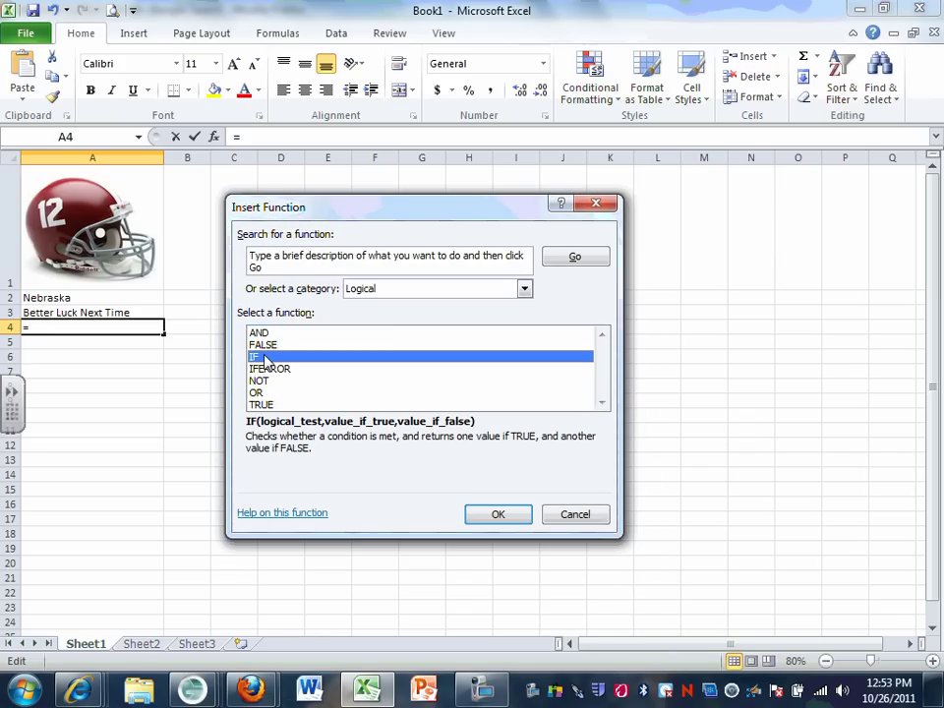
{"action": "left_click", "coordinate": [479, 513]}
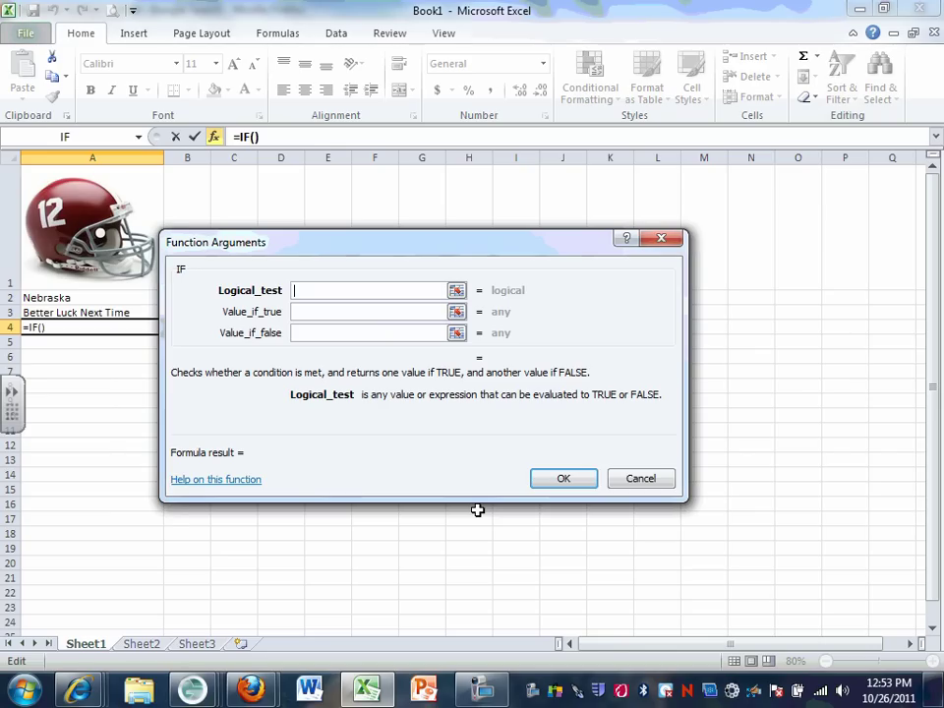
Step: Set the IF function's logical test to a3="You Got It" and choose to stay logged in on the Campus logoff notice
{"action": "type", "text": "a3="}
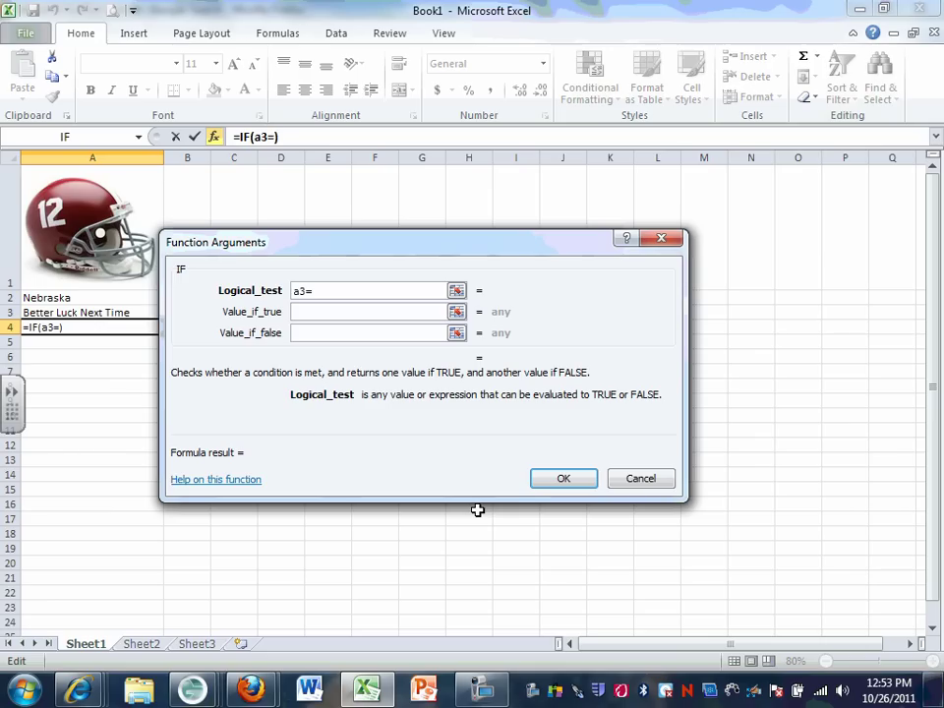
{"action": "type", "text": "\"You "}
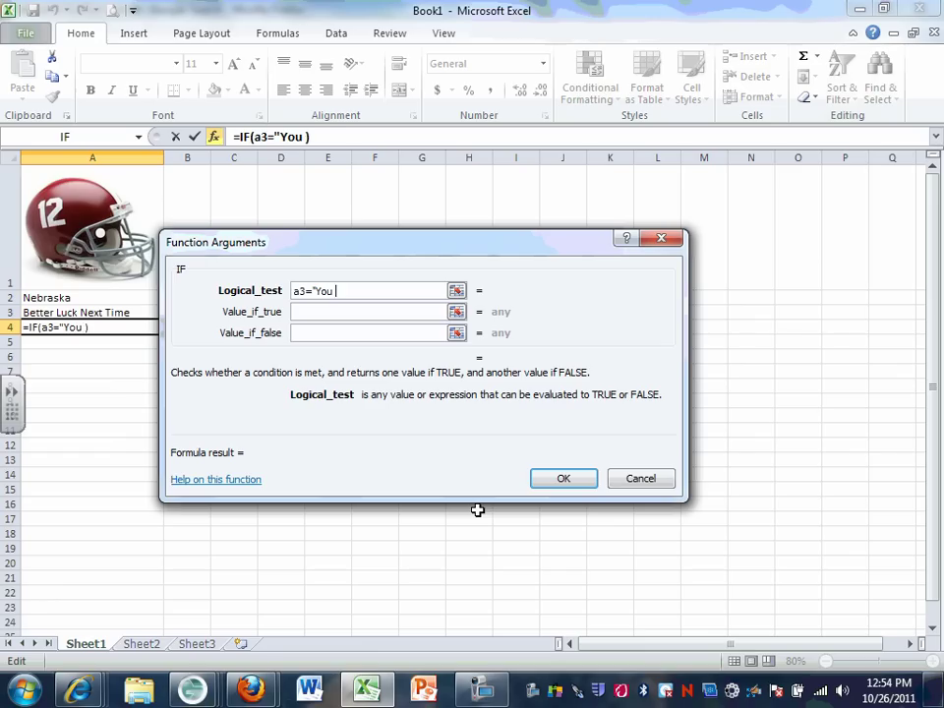
{"action": "type", "text": "Got It\""}
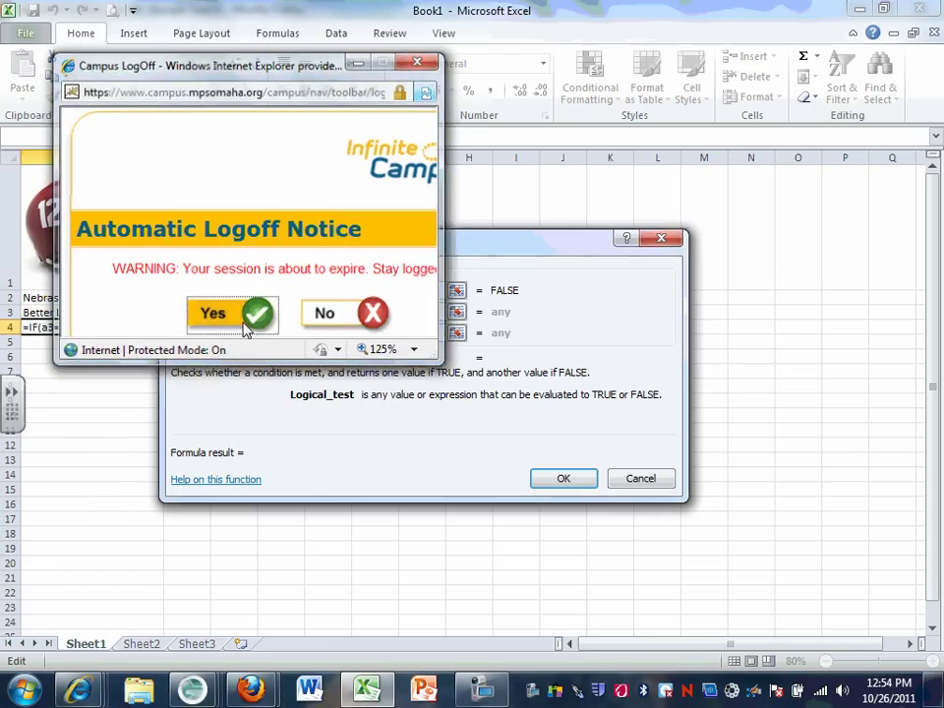
{"action": "left_click", "coordinate": [253, 321]}
Step: Set the IF function's value if true to 1 and value if false to 0, and accept the formula
{"action": "left_click", "coordinate": [320, 312]}
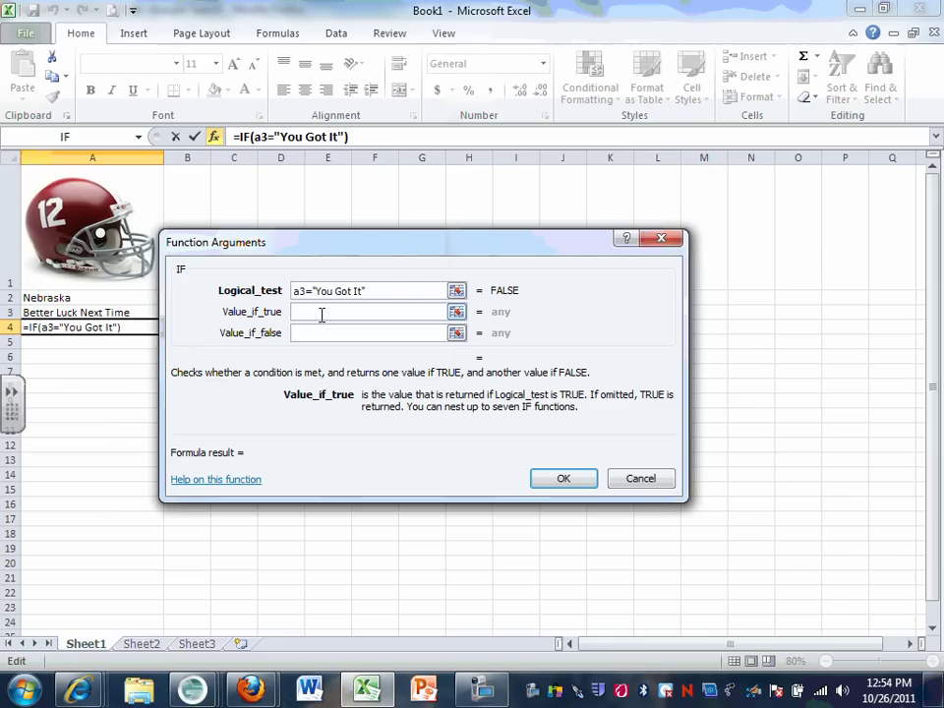
{"action": "type", "text": "1"}
{"action": "left_click", "coordinate": [318, 332]}
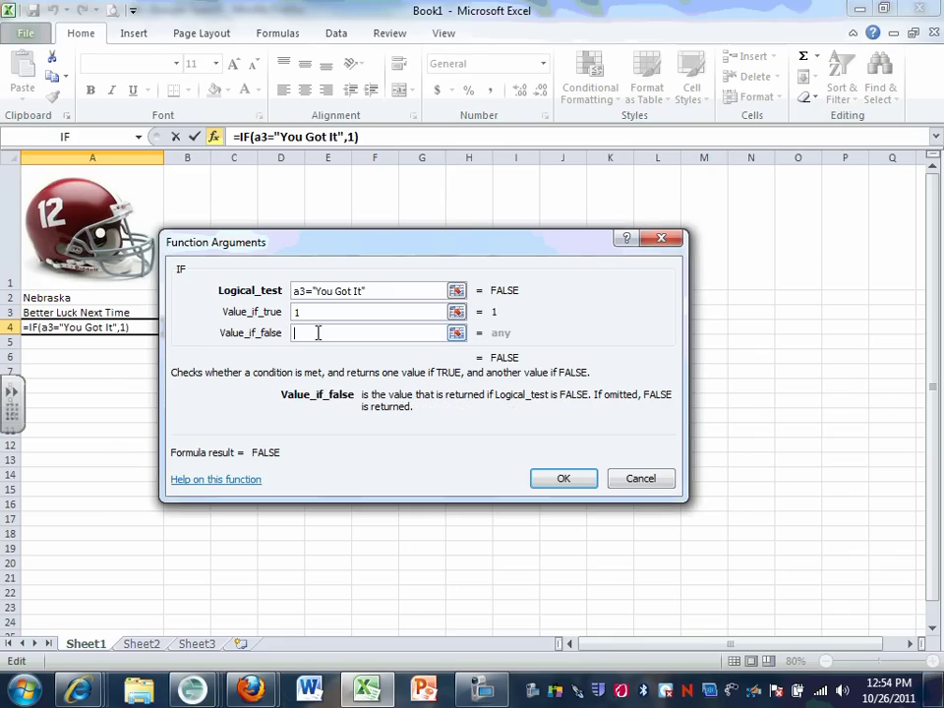
{"action": "type", "text": "0"}
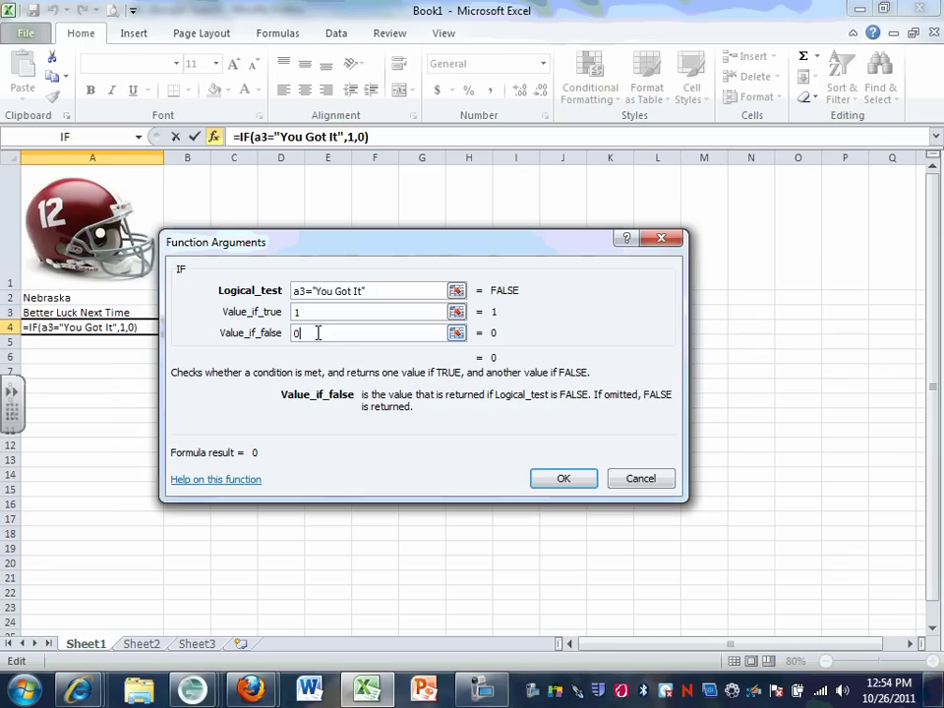
{"action": "left_click", "coordinate": [556, 477]}
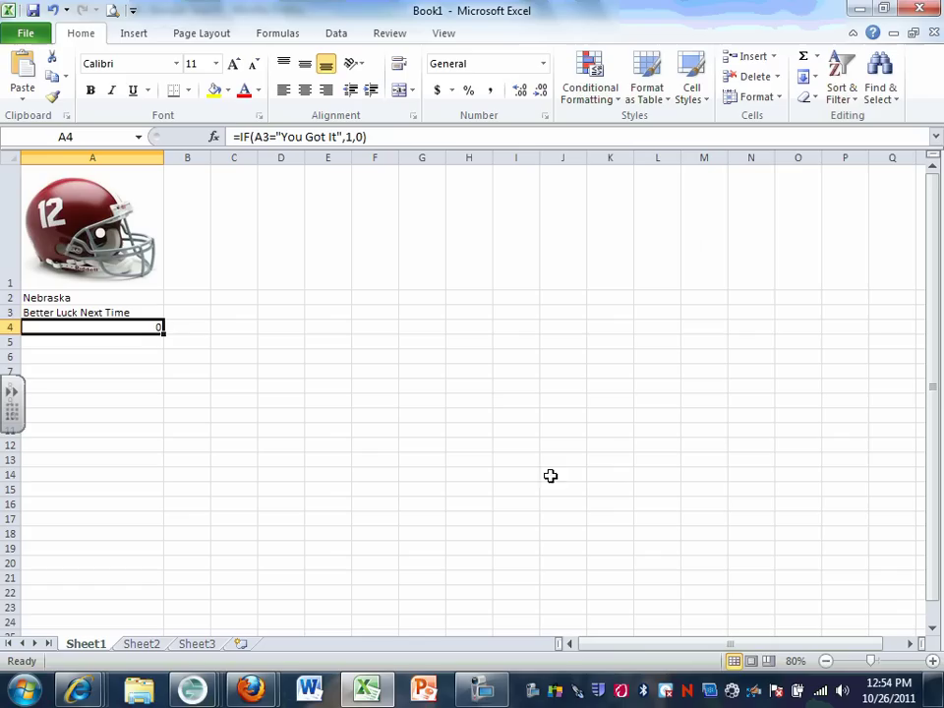
Step: Replace the answer in cell A2 with Alabama to test the scoring formula
{"action": "left_click", "coordinate": [61, 297]}
{"action": "type", "text": "Alabama"}
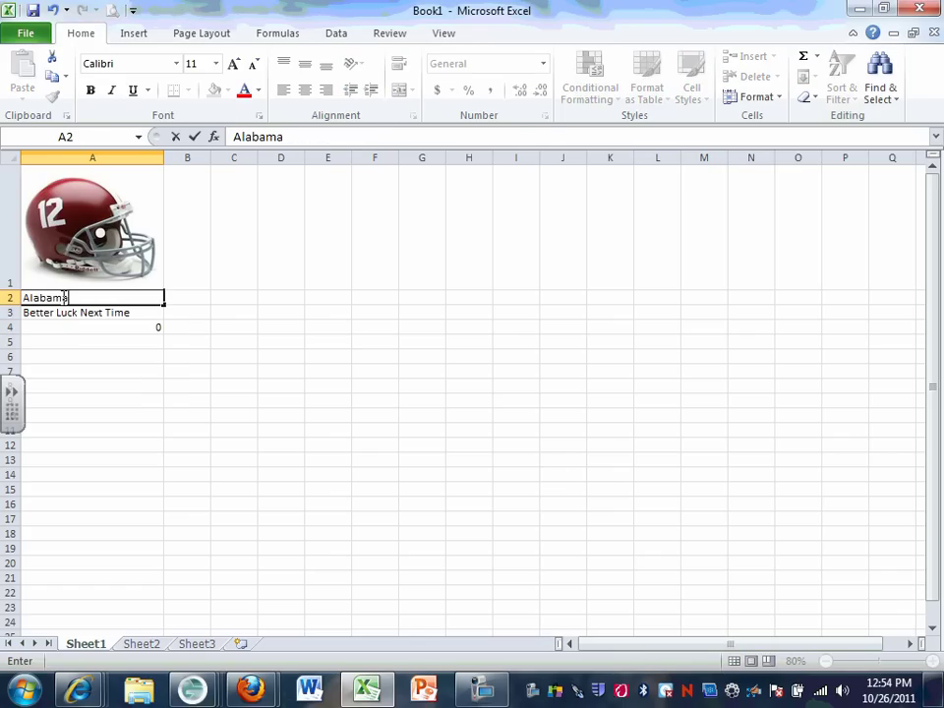
{"action": "key", "text": "Return"}
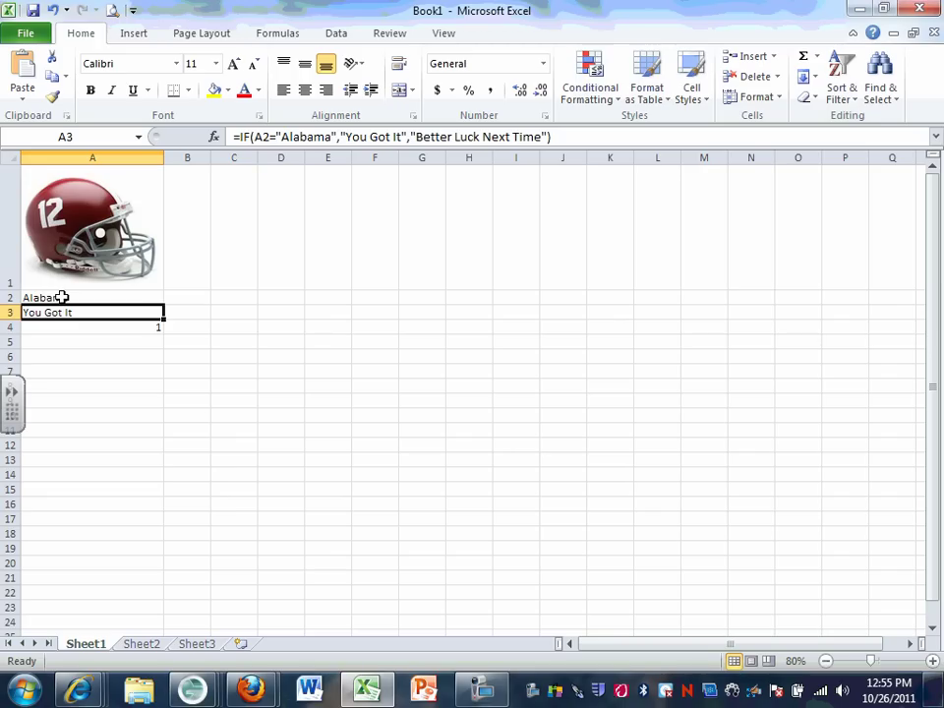
{"action": "left_click", "coordinate": [481, 689]}
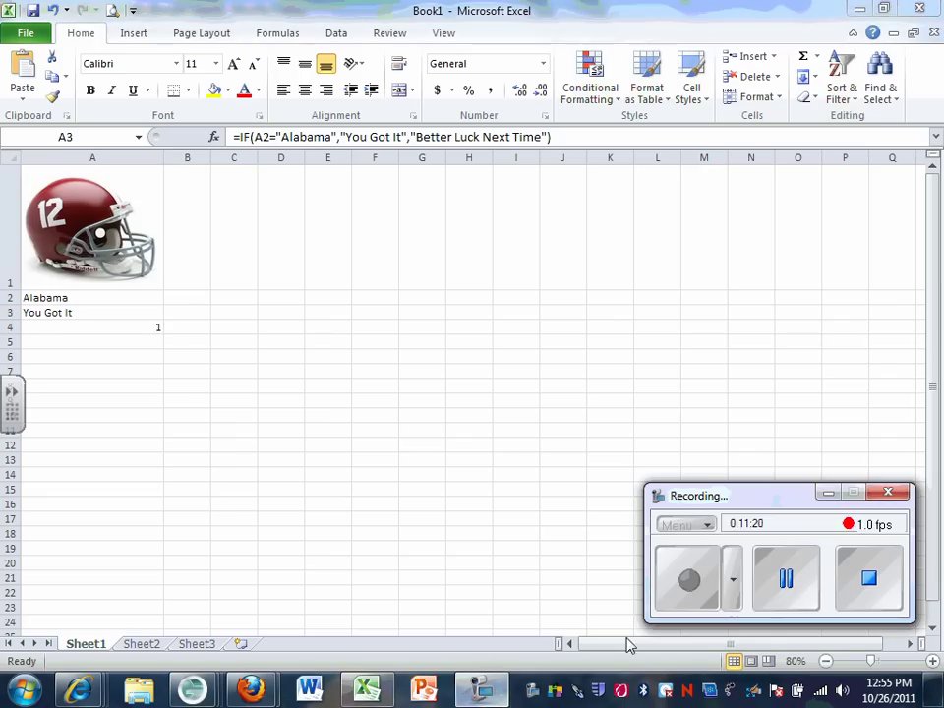
{"action": "left_click", "coordinate": [828, 497]}
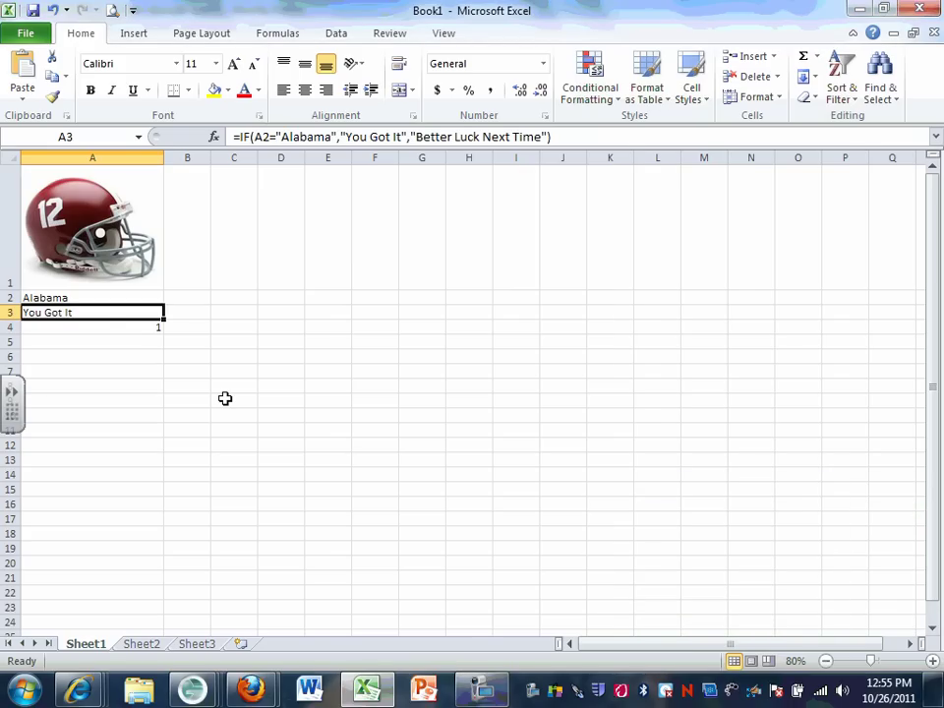
Step: Make the score in cell A4 bold and center it horizontally
{"action": "left_click", "coordinate": [123, 326]}
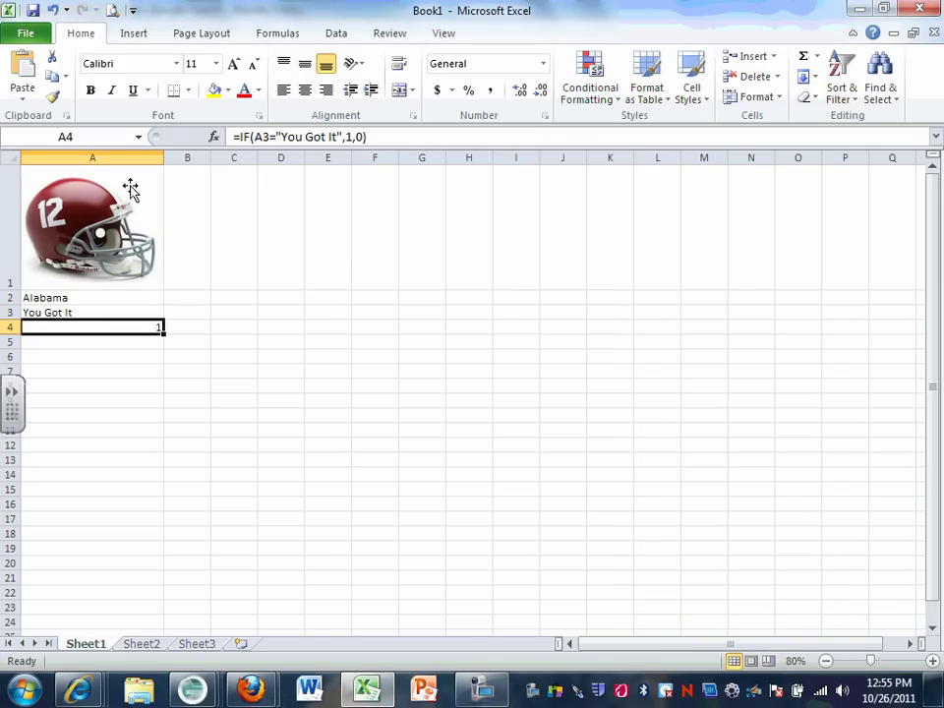
{"action": "left_click", "coordinate": [90, 89]}
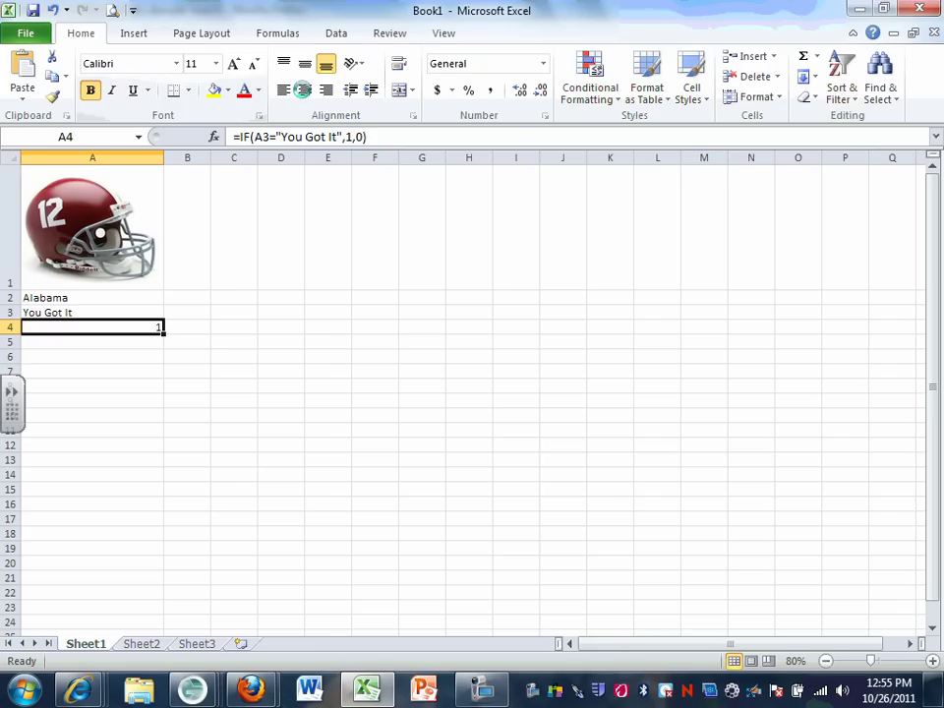
{"action": "left_click", "coordinate": [304, 90]}
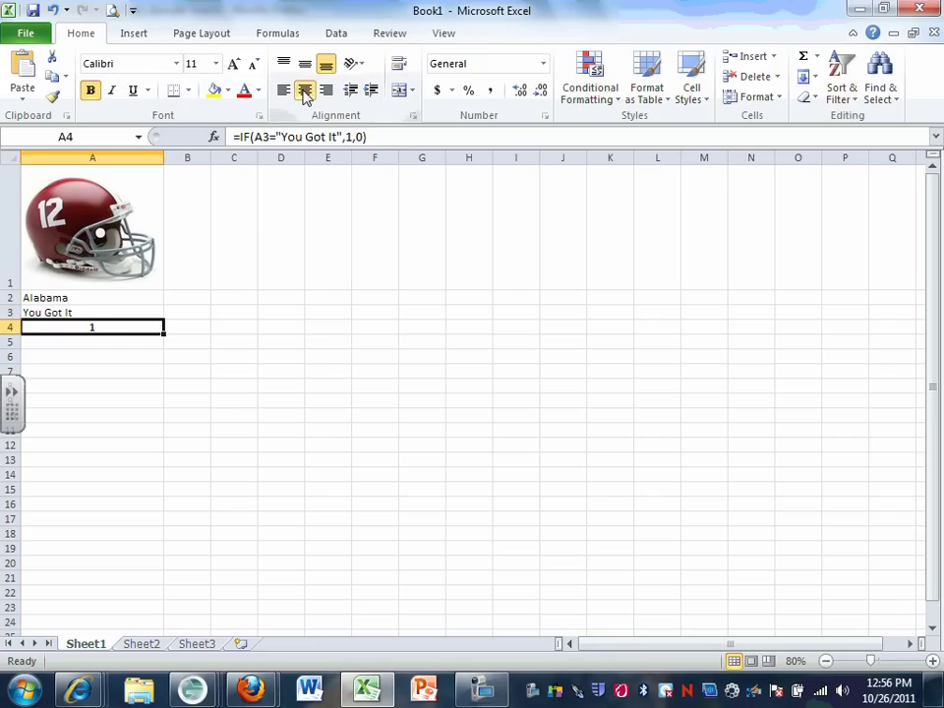
{"action": "left_click", "coordinate": [111, 352]}
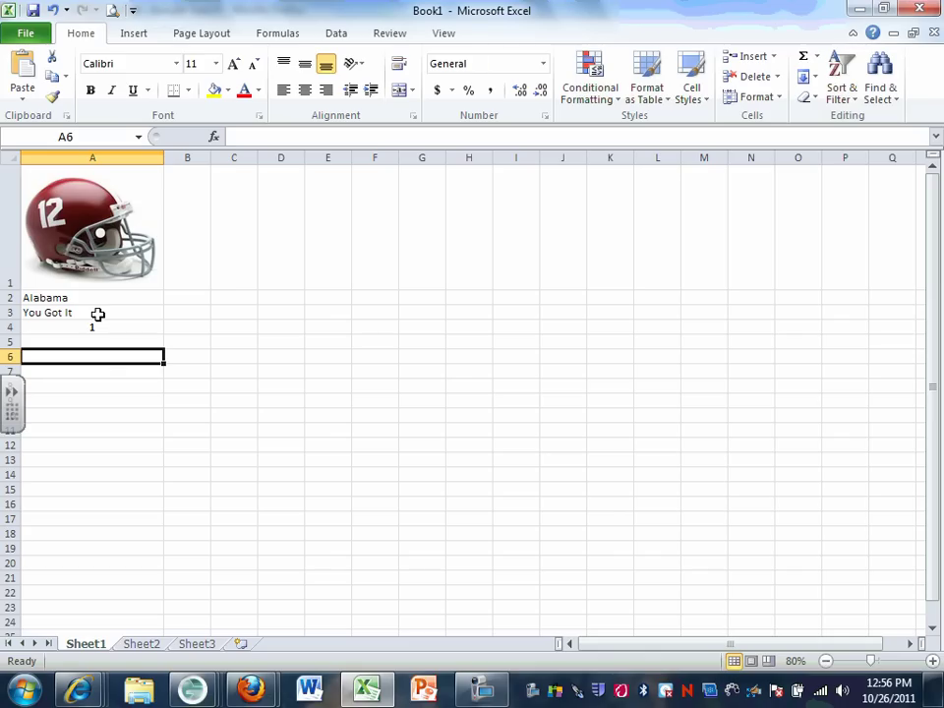
Step: Add a conditional formatting rule to cell A3 giving text containing You Got It a Green Fill with Dark Green Text
{"action": "left_click", "coordinate": [97, 314]}
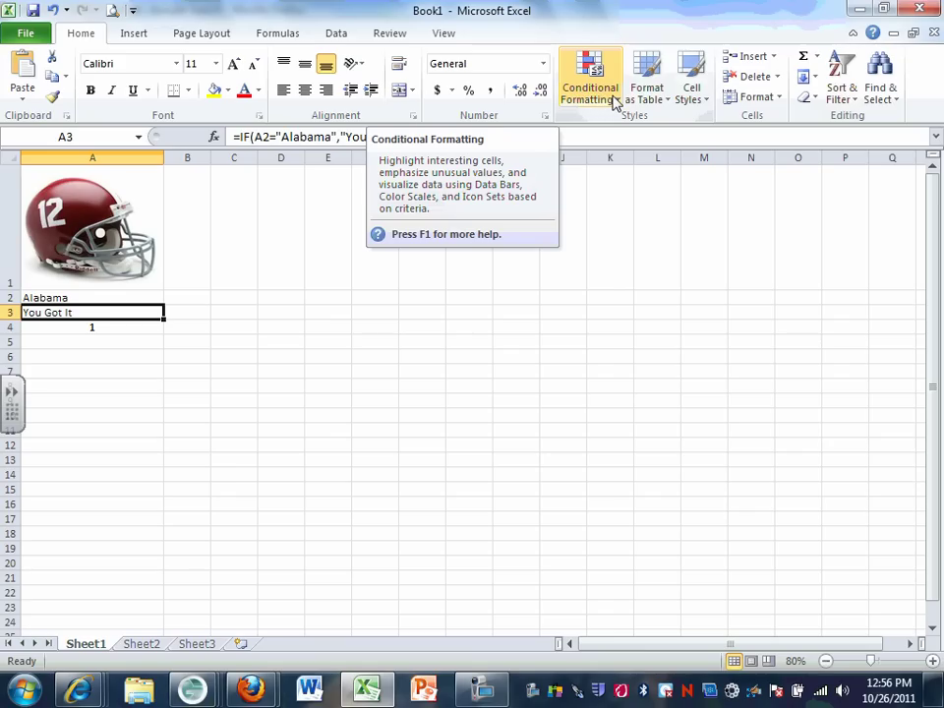
{"action": "left_click", "coordinate": [614, 103]}
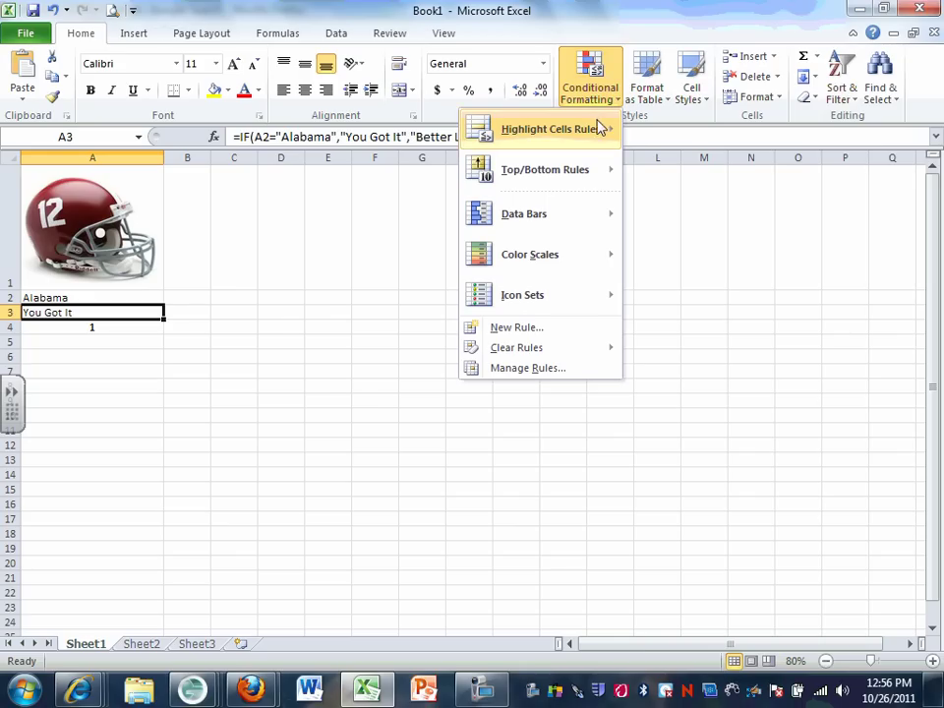
{"action": "mouse_move", "coordinate": [598, 132]}
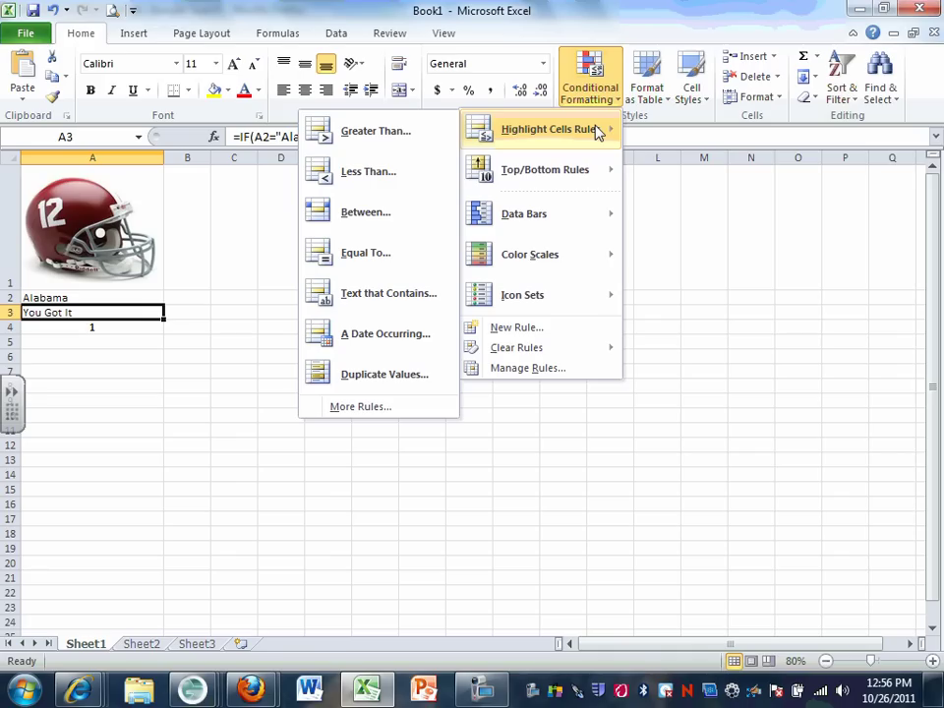
{"action": "left_click", "coordinate": [383, 307]}
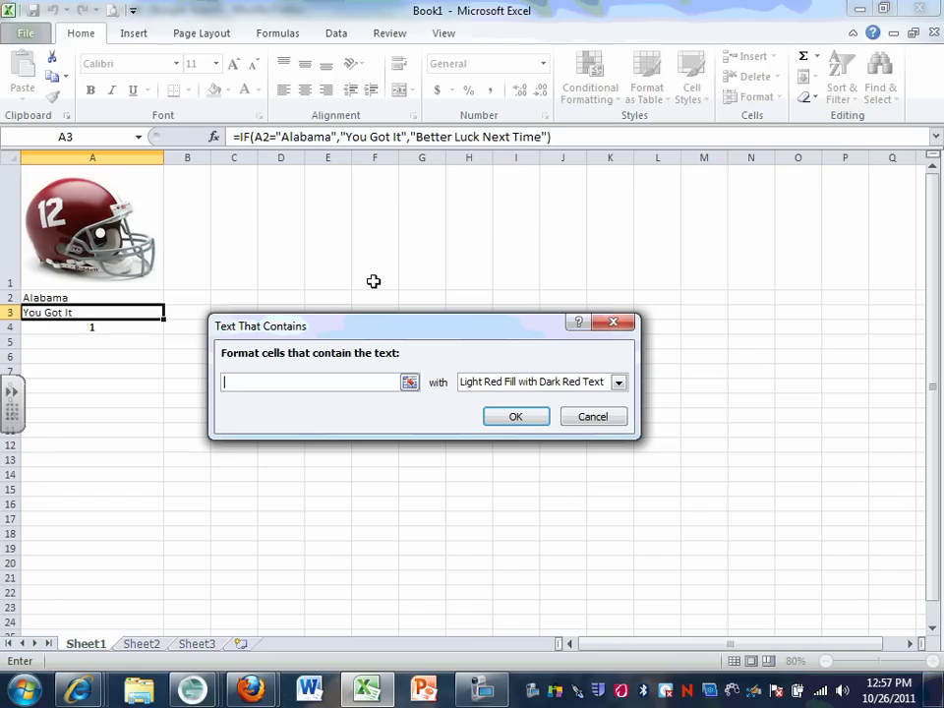
{"action": "type", "text": "You Got "}
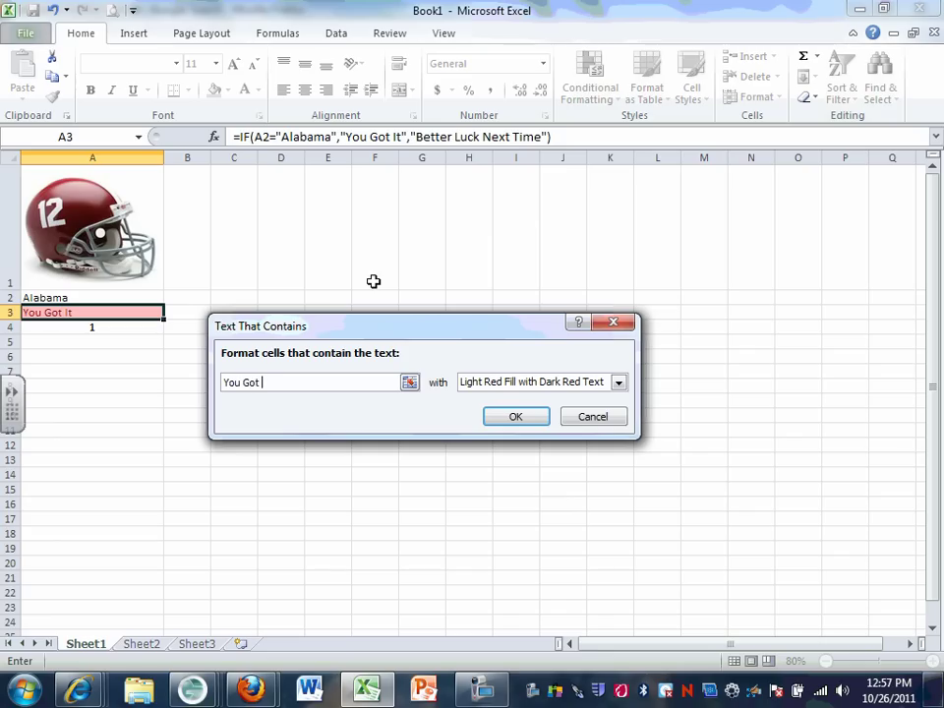
{"action": "type", "text": "It"}
{"action": "left_click", "coordinate": [532, 386]}
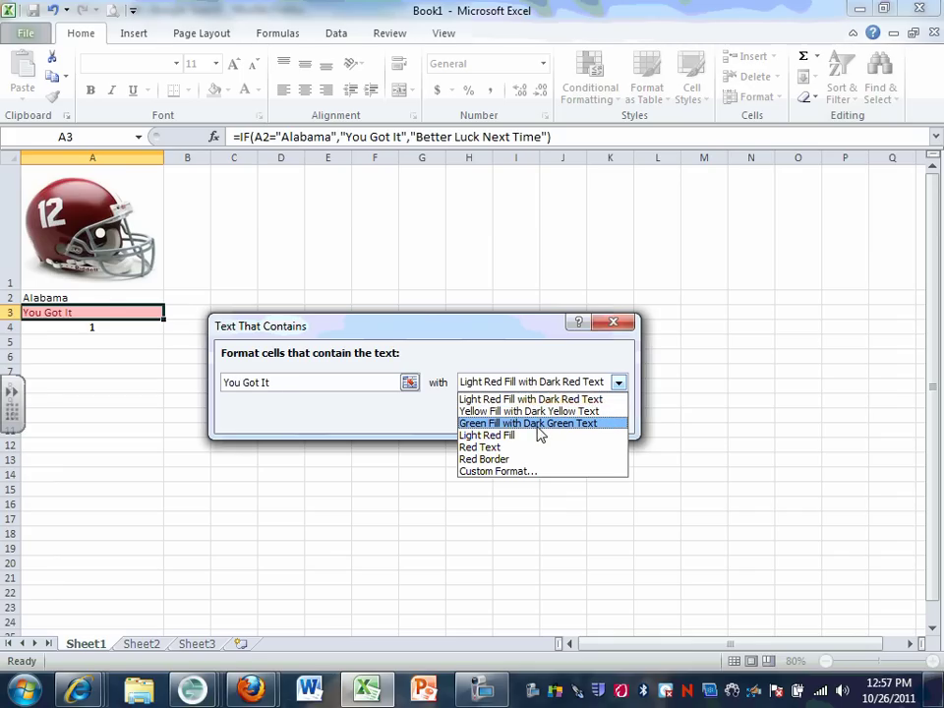
{"action": "left_click", "coordinate": [537, 426]}
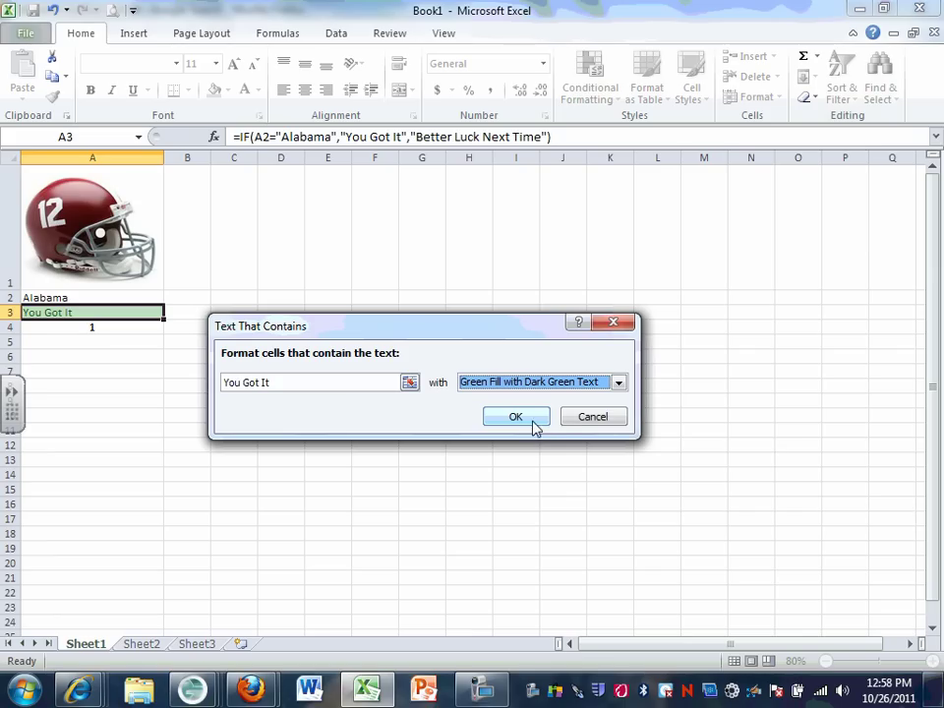
{"action": "left_click", "coordinate": [516, 418]}
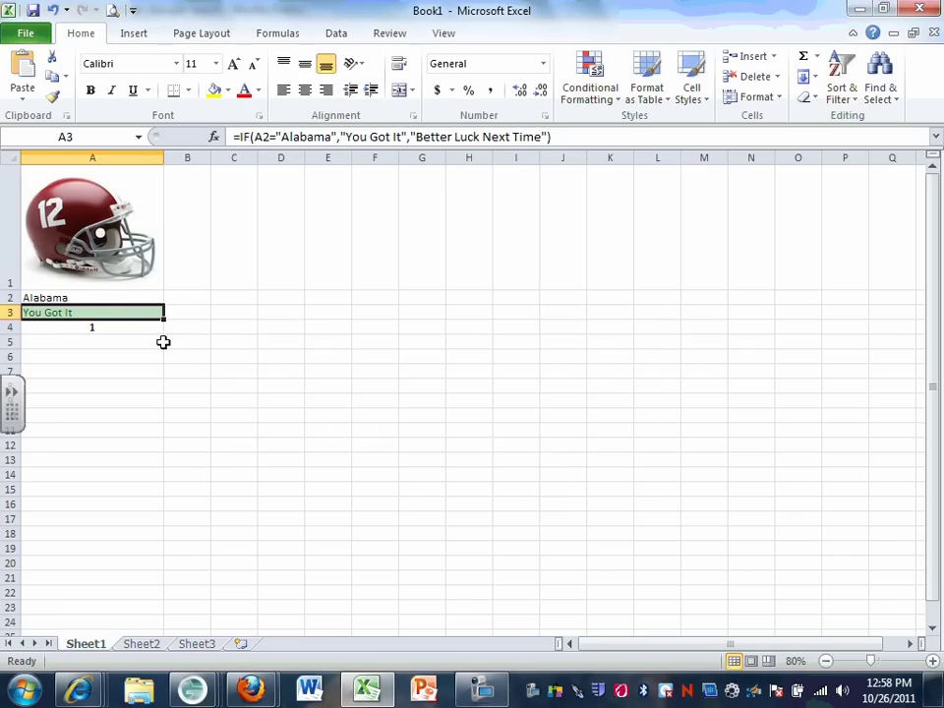
Step: Replace the answer in cell A2 with Nebraska to test the highlighting with a wrong answer
{"action": "left_click", "coordinate": [99, 299]}
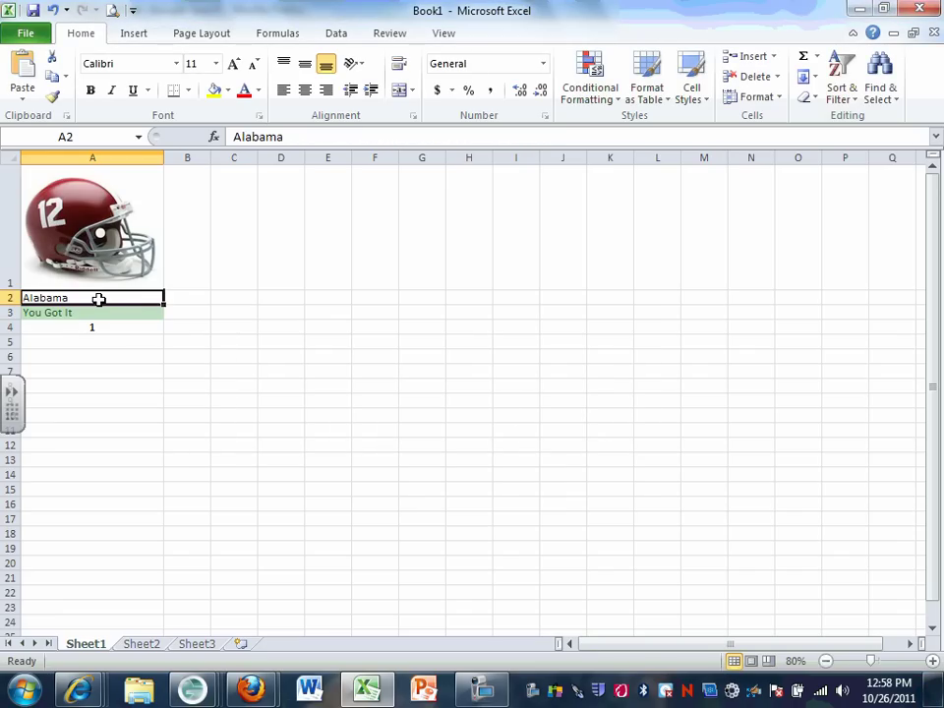
{"action": "type", "text": "Nebraska"}
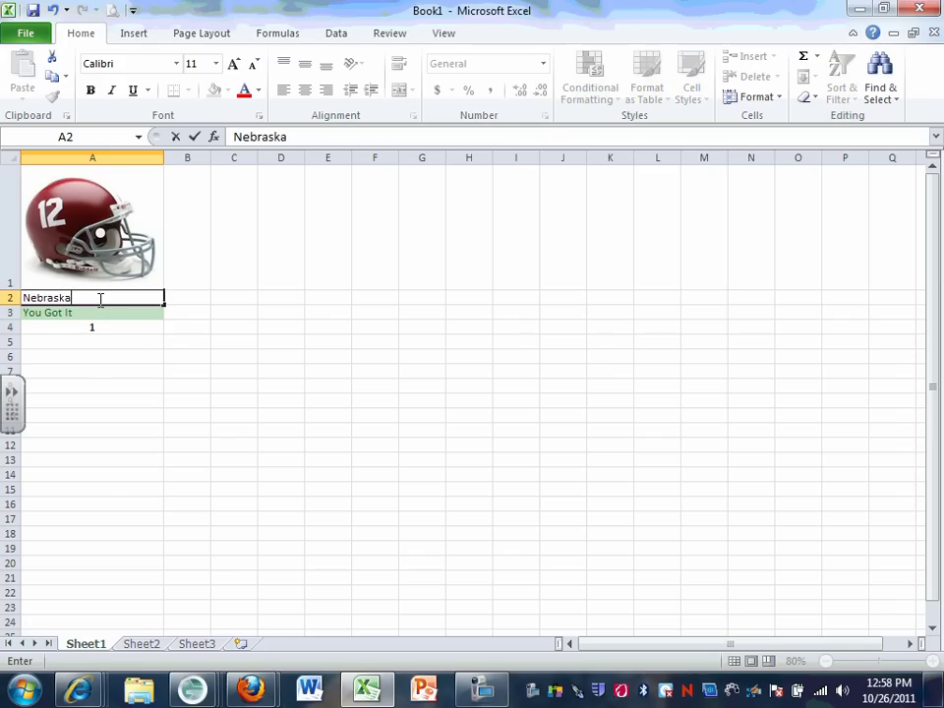
{"action": "key", "text": "Return"}
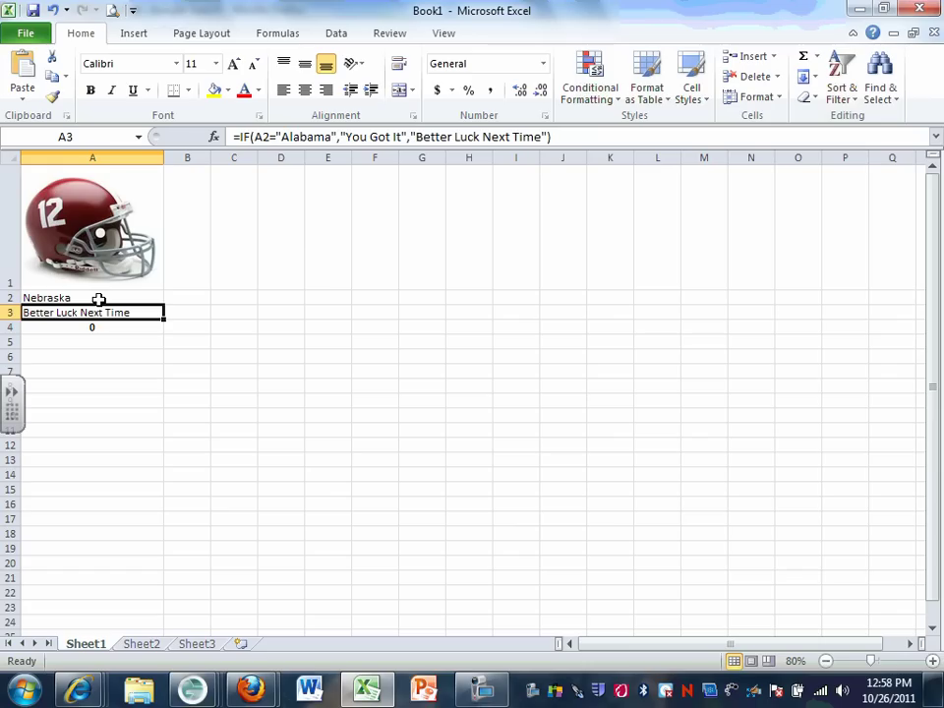
Step: Add a conditional formatting rule to cell A3 giving text containing Better a Light Red Fill with Dark Red Text
{"action": "left_click", "coordinate": [618, 95]}
{"action": "mouse_move", "coordinate": [585, 133]}
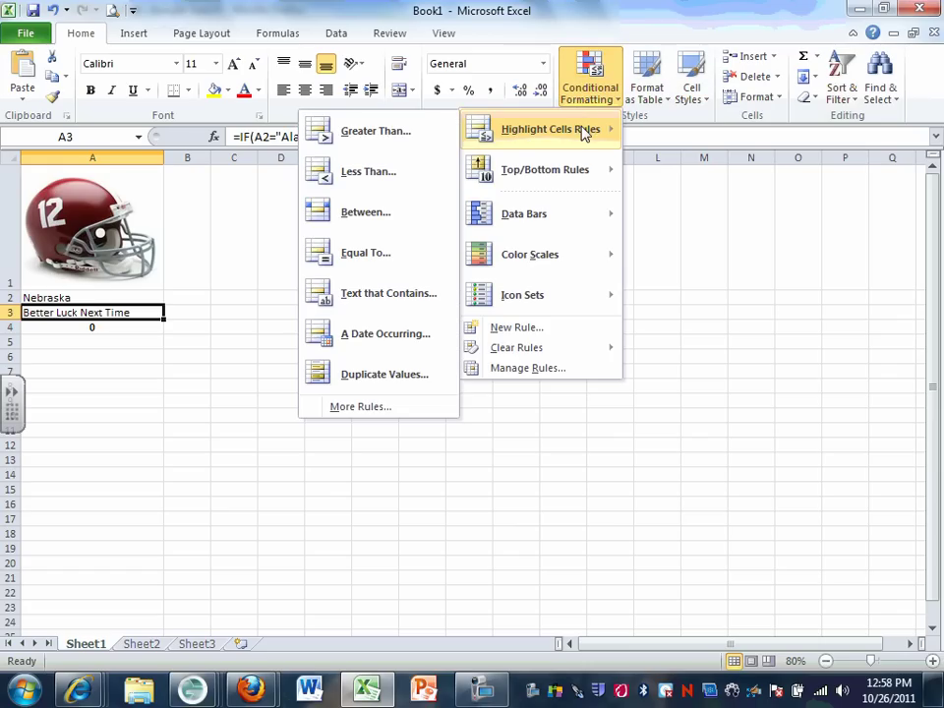
{"action": "left_click", "coordinate": [362, 303]}
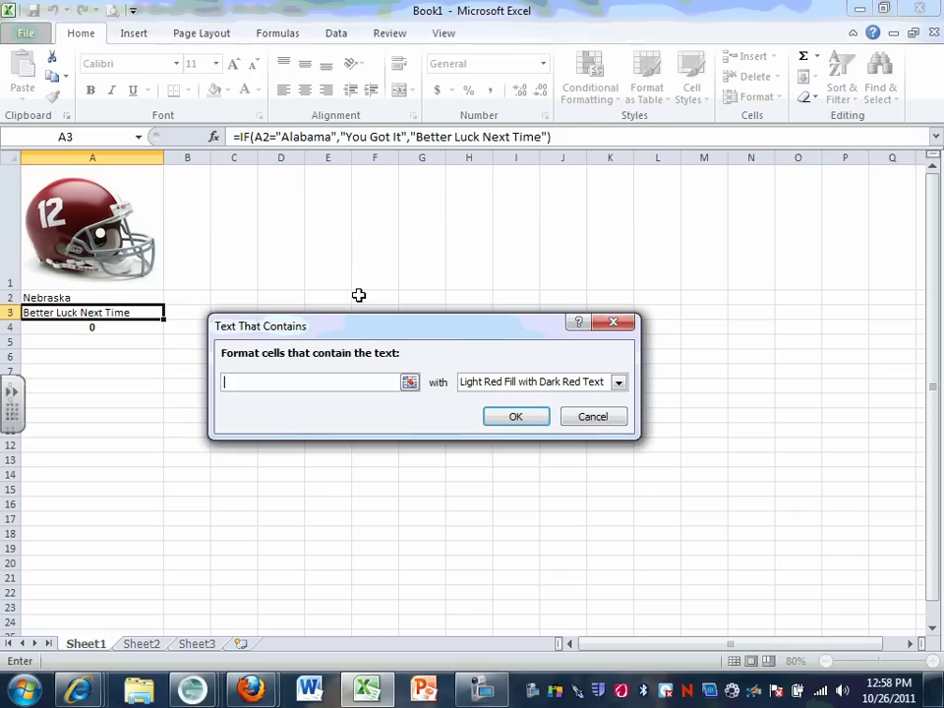
{"action": "type", "text": "Better "}
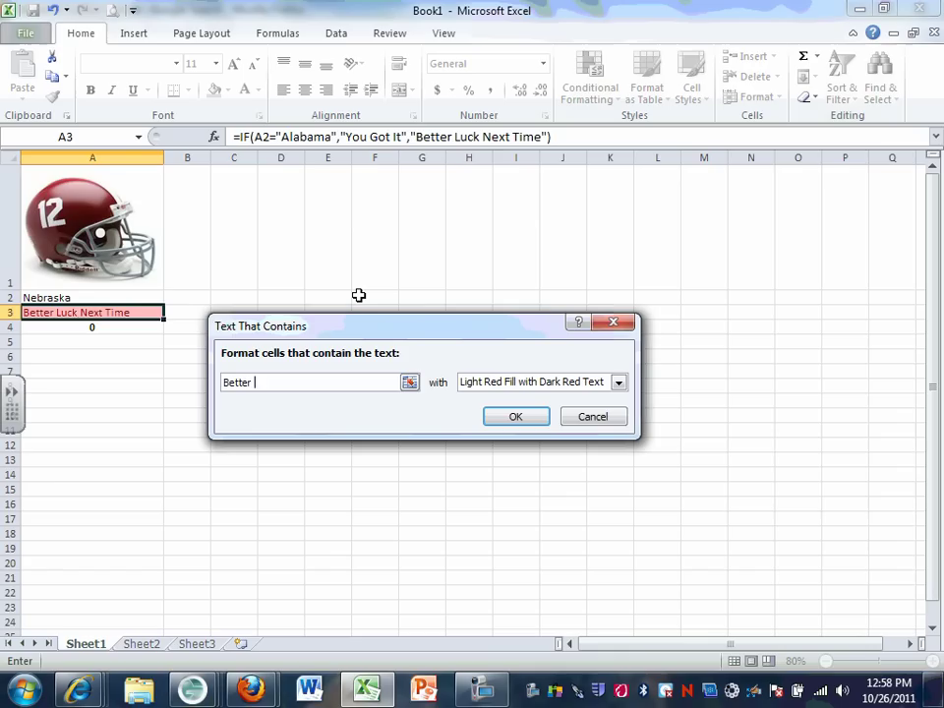
{"action": "type", "text": "Lu"}
{"action": "key", "text": "BackSpace"}
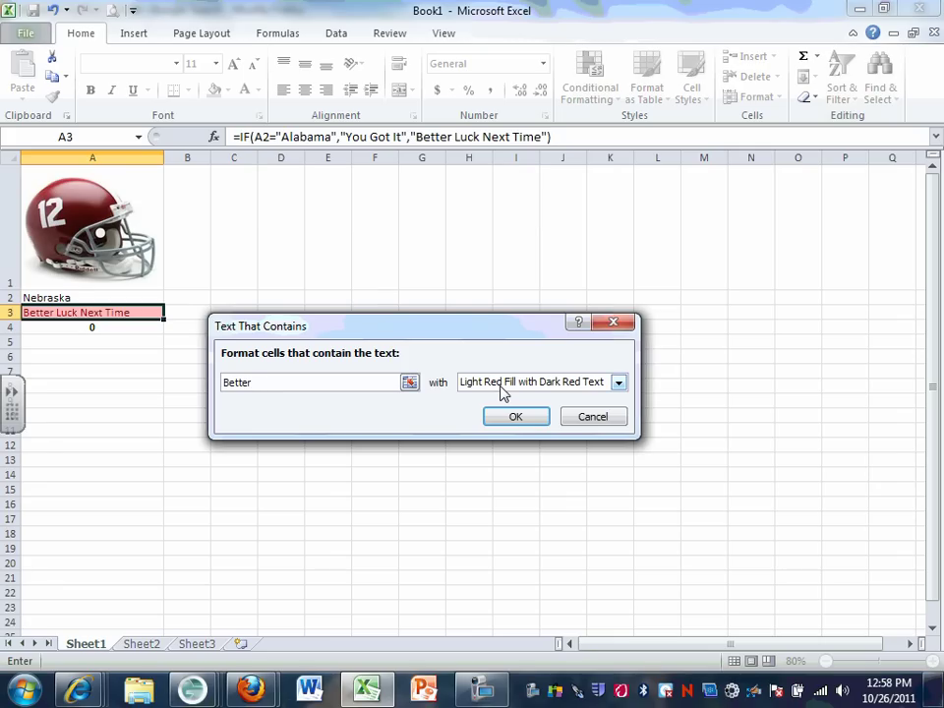
{"action": "left_click", "coordinate": [516, 418]}
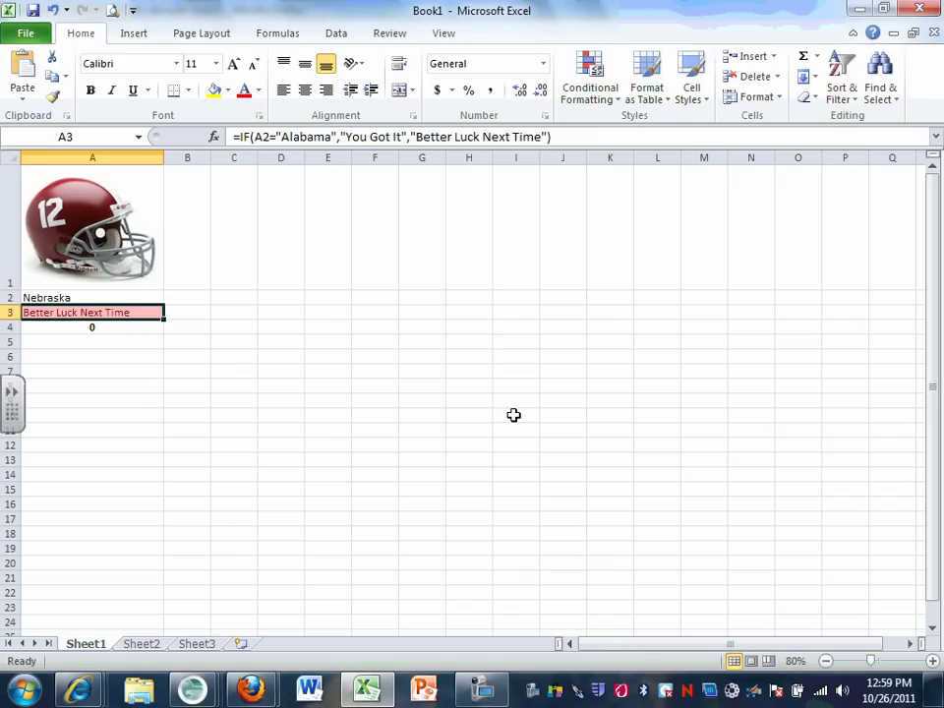
Step: Replace the answer in cell A2 with Alabama to test the highlighting with the correct answer
{"action": "left_click", "coordinate": [73, 297]}
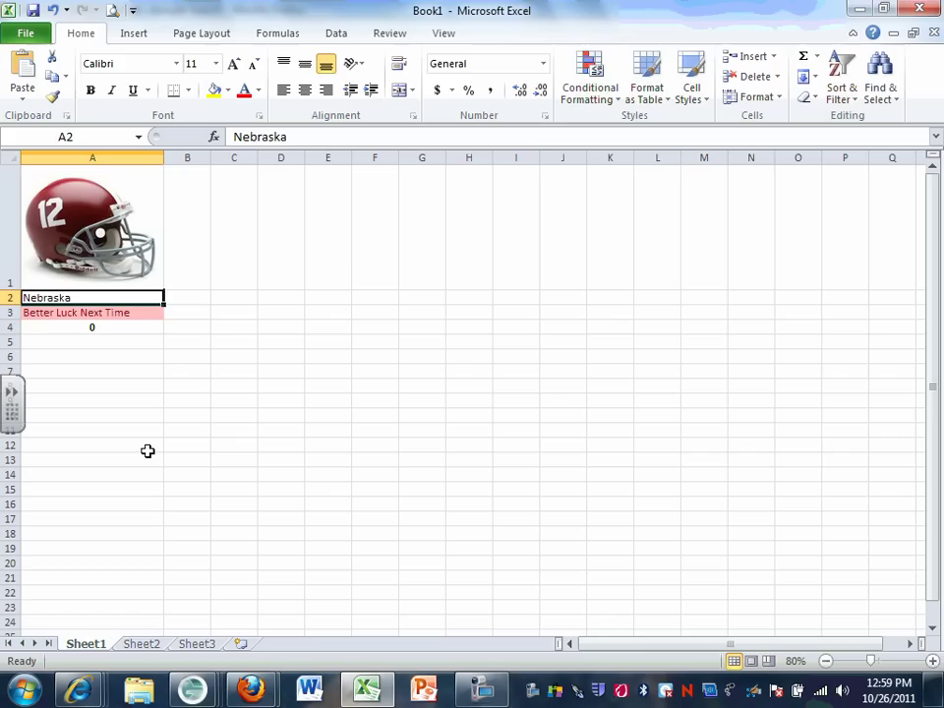
{"action": "type", "text": "Alaba"}
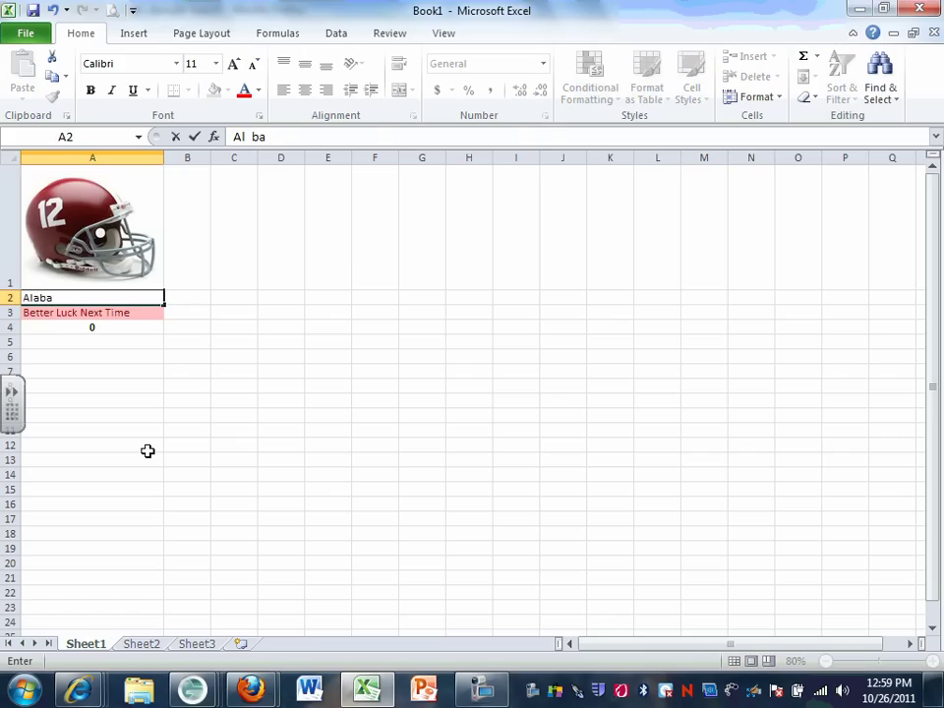
{"action": "type", "text": "ma"}
{"action": "key", "text": "Return"}
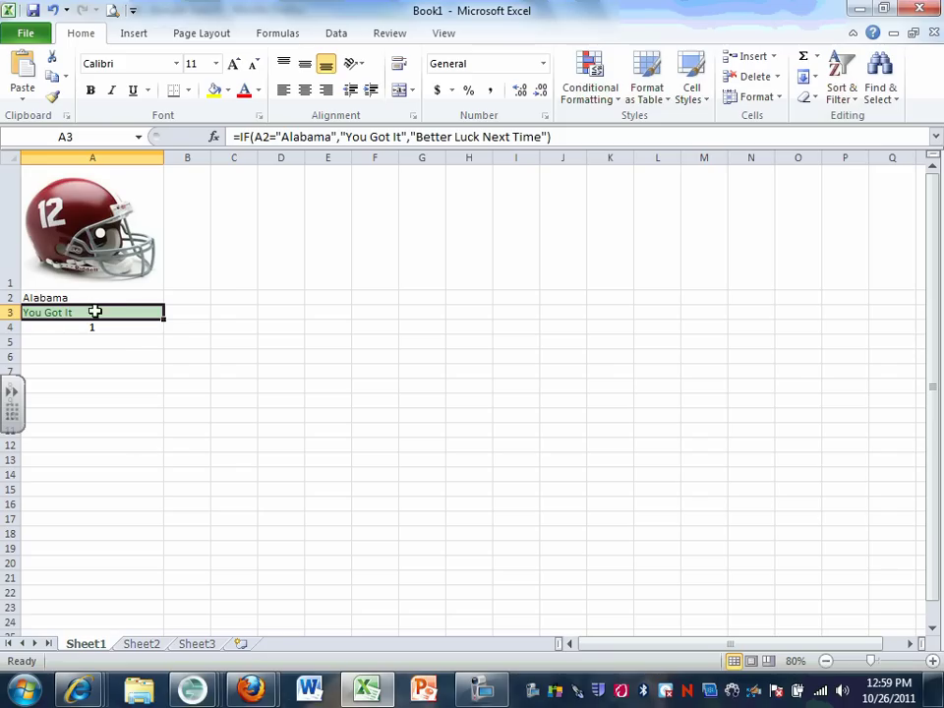
Step: Make the feedback text in cell A3 bold, horizontally centered and 14 points in size
{"action": "left_click", "coordinate": [92, 94]}
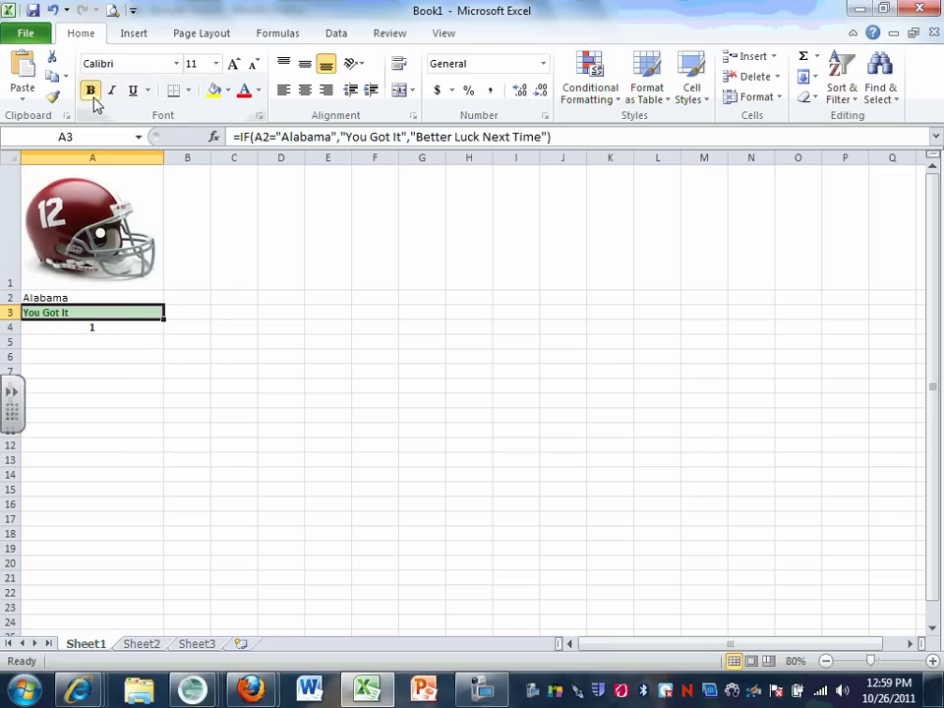
{"action": "left_click", "coordinate": [306, 92]}
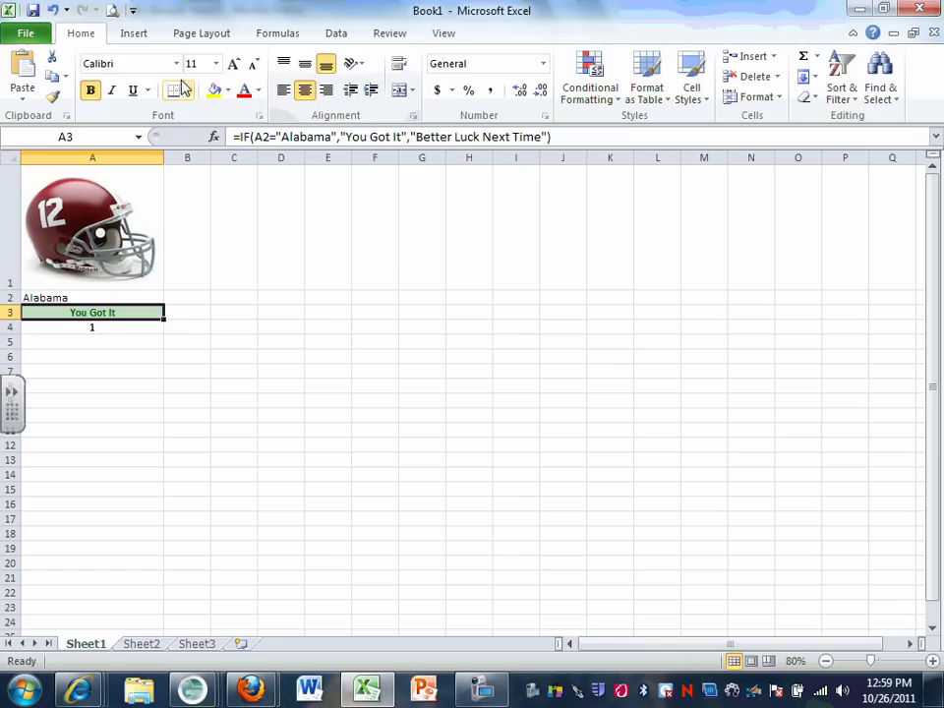
{"action": "left_click", "coordinate": [232, 65]}
{"action": "left_click", "coordinate": [232, 65]}
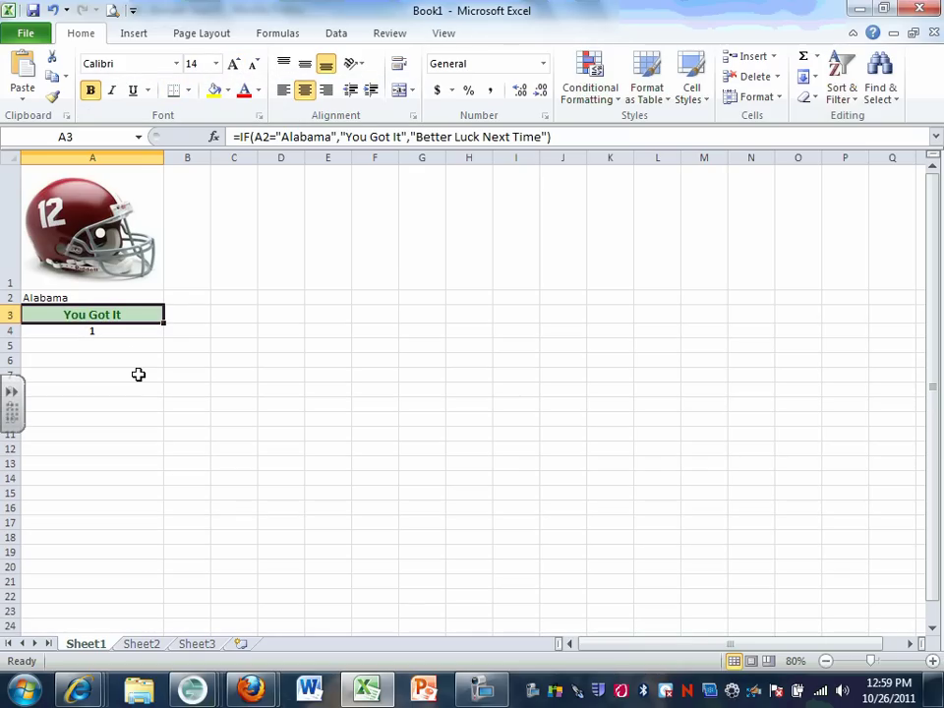
Step: Make the answer in cell A2 bold, horizontally centered and 14 points in size
{"action": "left_click", "coordinate": [114, 298]}
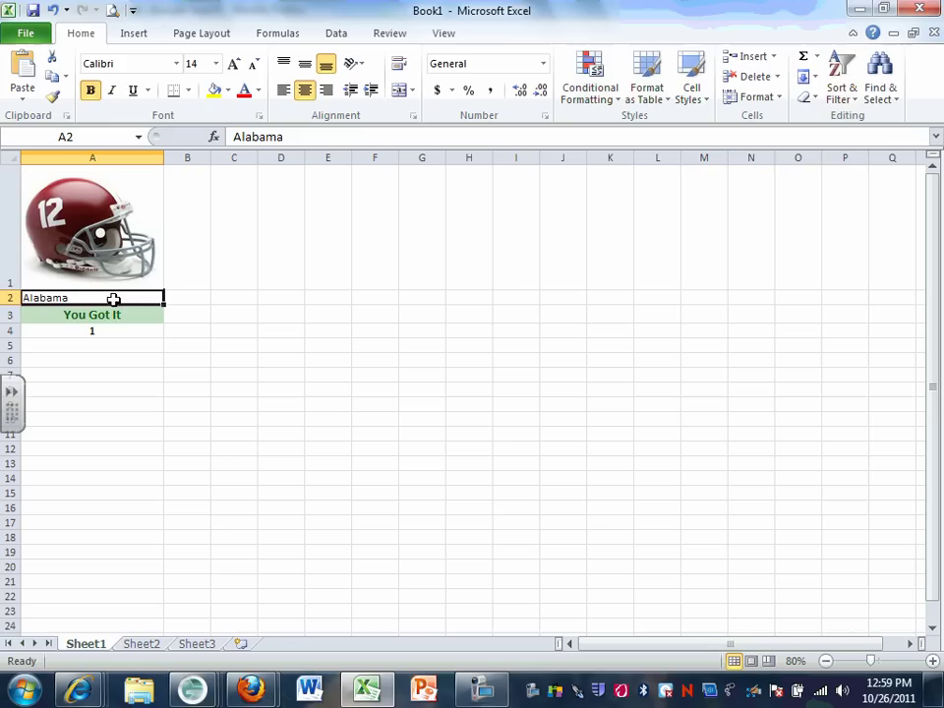
{"action": "left_click", "coordinate": [89, 90]}
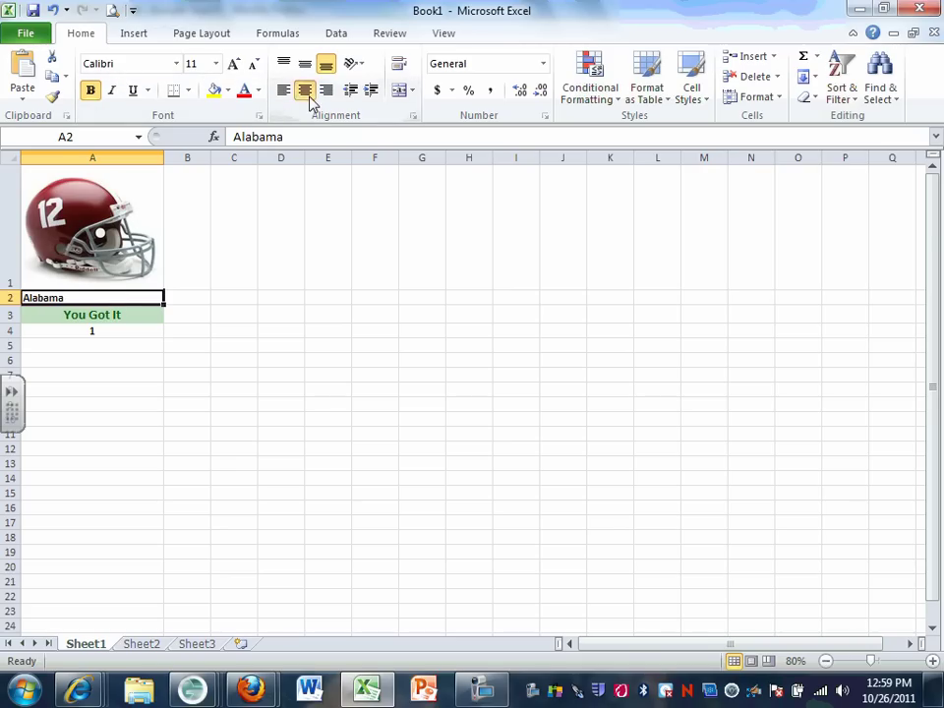
{"action": "left_click", "coordinate": [305, 91]}
{"action": "left_click", "coordinate": [128, 360]}
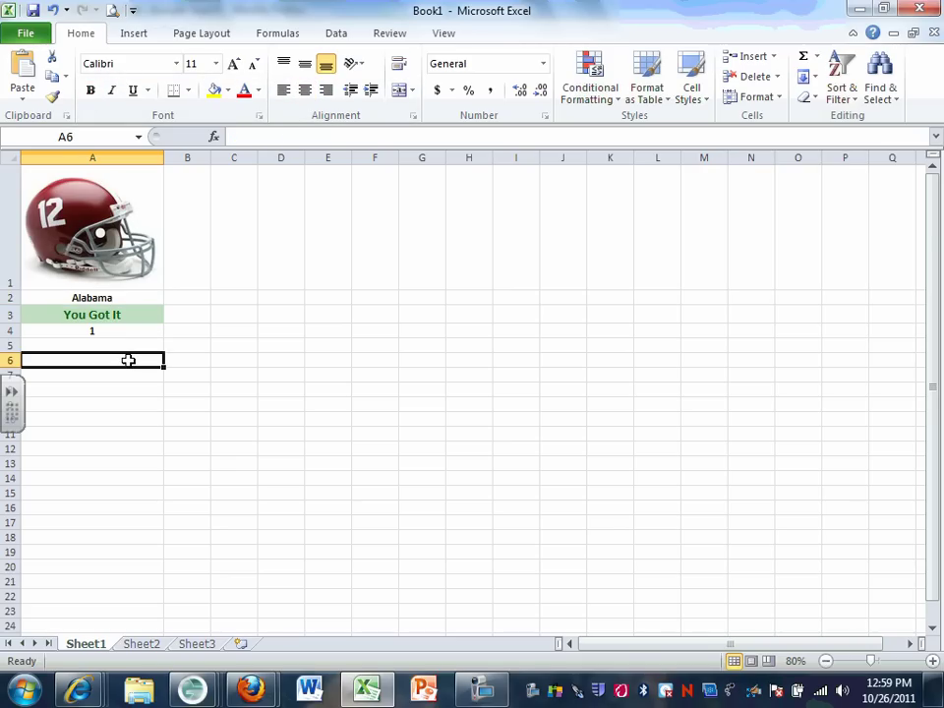
{"action": "left_click", "coordinate": [120, 296]}
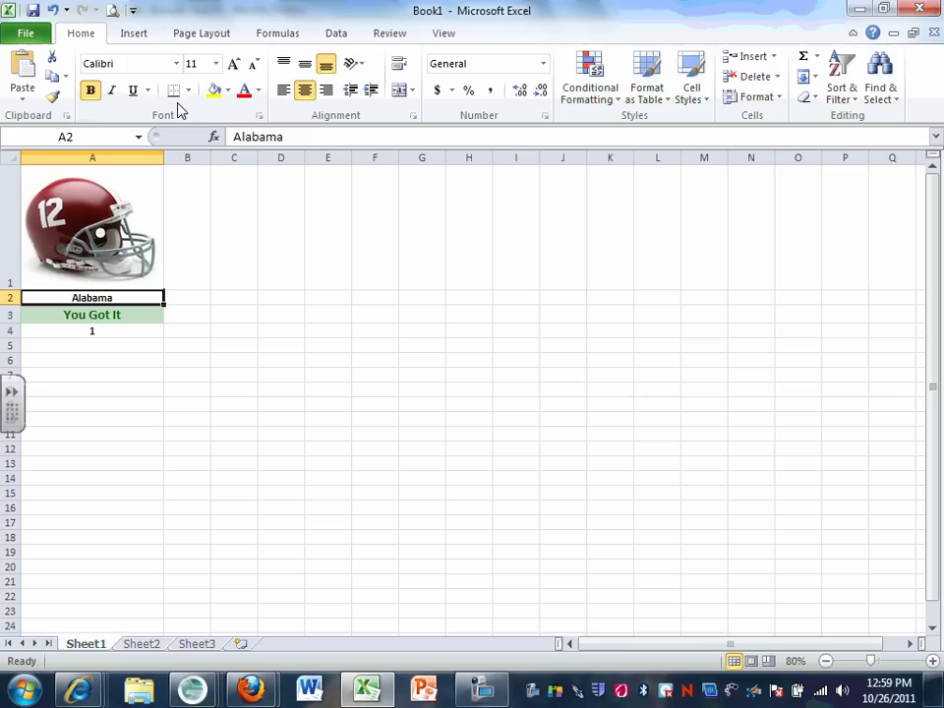
{"action": "left_click", "coordinate": [233, 65]}
{"action": "left_click", "coordinate": [233, 65]}
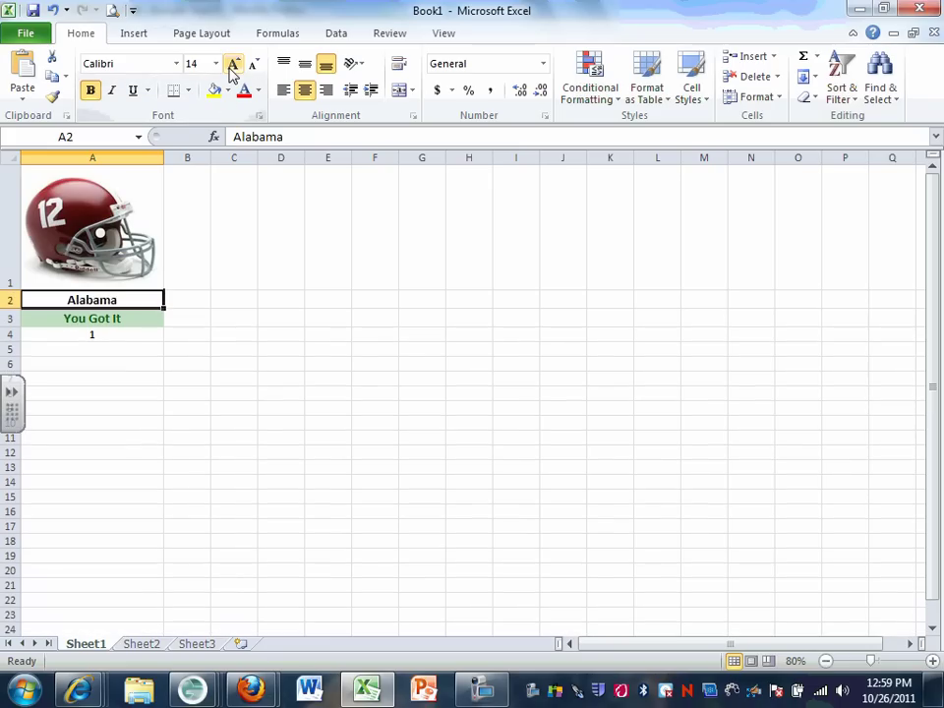
{"action": "left_click", "coordinate": [145, 355]}
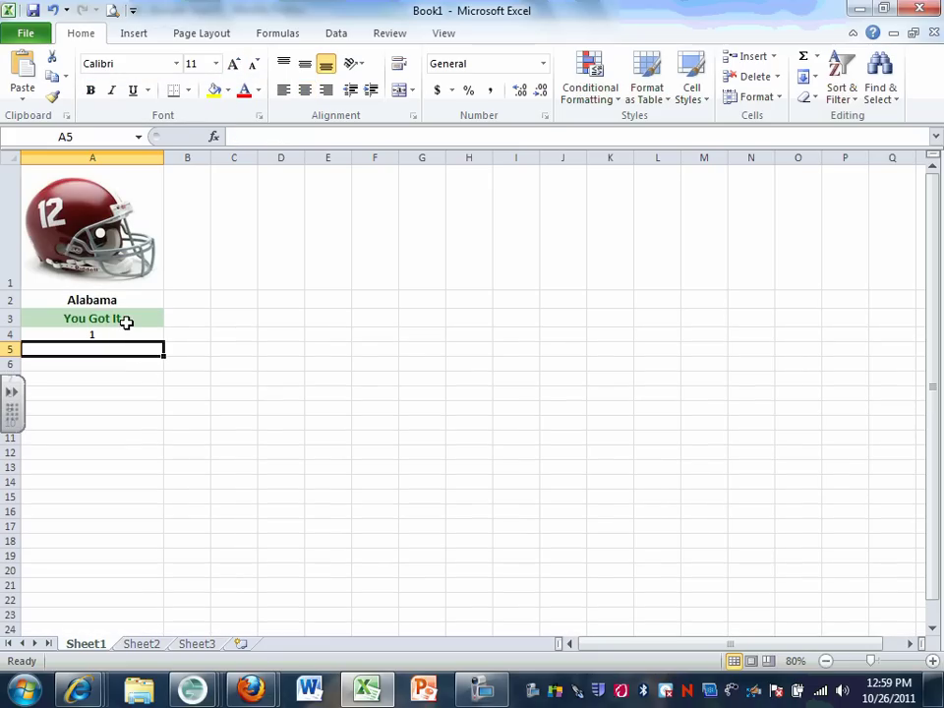
Step: Save the workbook to the Desktop as an Excel Workbook named Excel Picture Quiz Template
{"action": "left_click", "coordinate": [126, 322]}
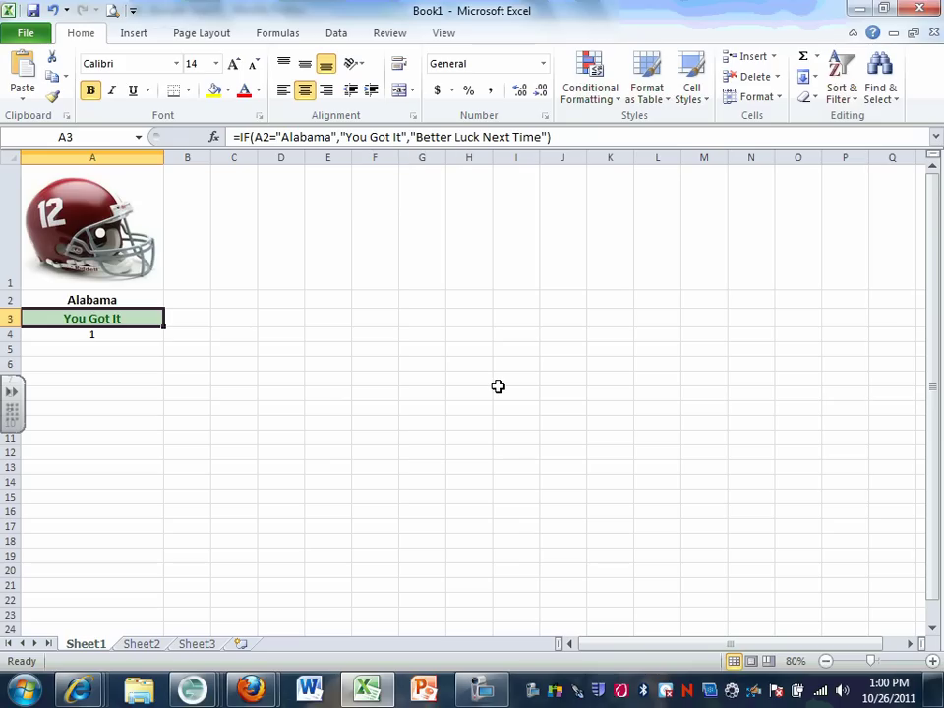
{"action": "left_click", "coordinate": [118, 335]}
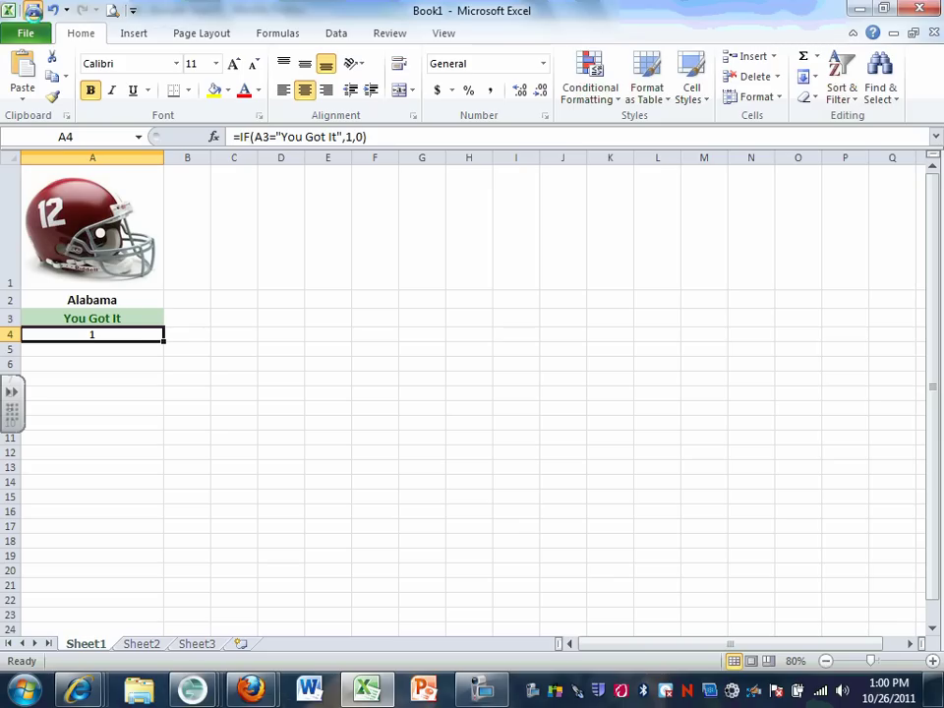
{"action": "left_click", "coordinate": [33, 12]}
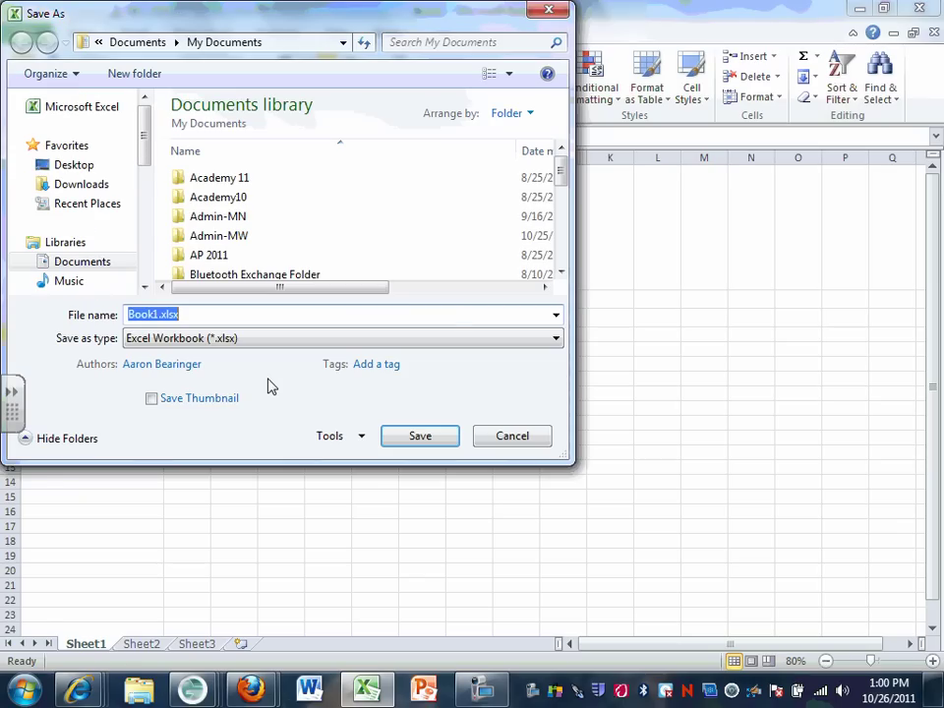
{"action": "type", "text": "Excel"}
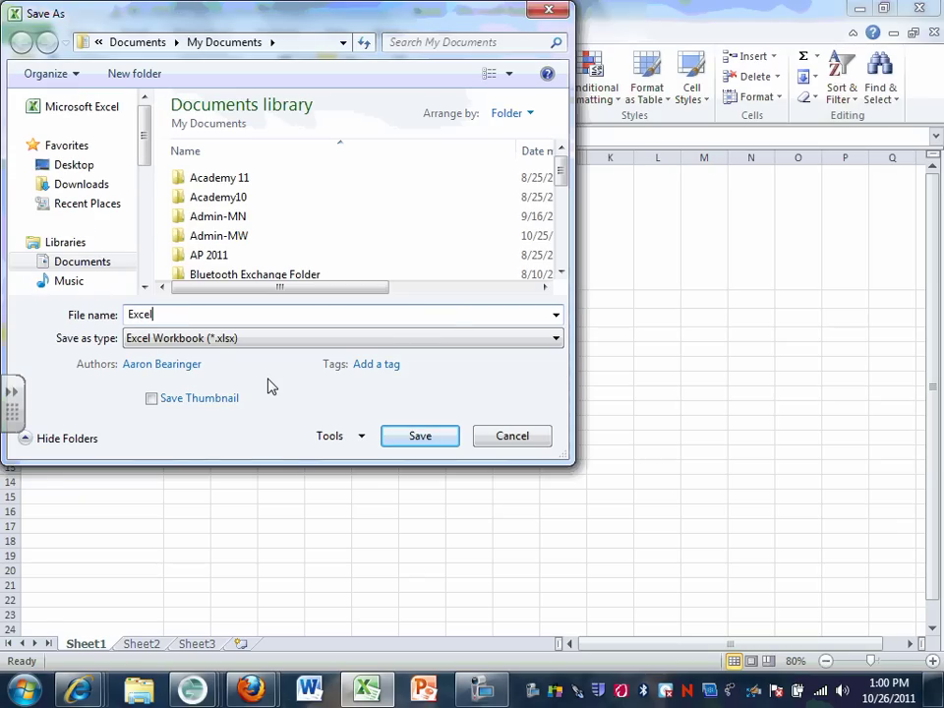
{"action": "type", "text": " Pic"}
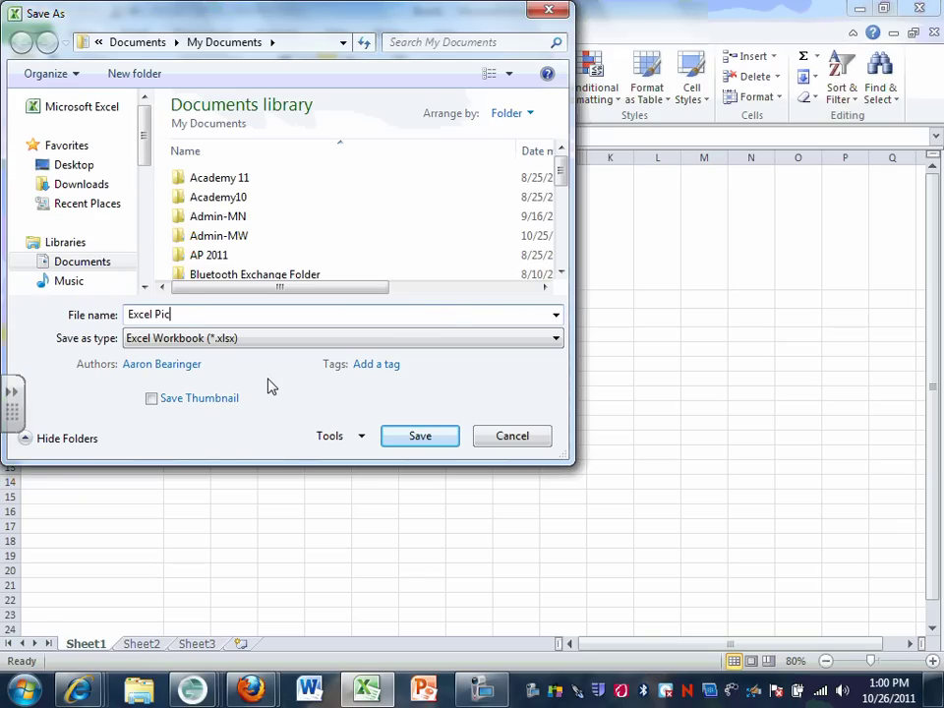
{"action": "type", "text": "tures"}
{"action": "key", "text": "BackSpace"}
{"action": "type", "text": "Quiz Template"}
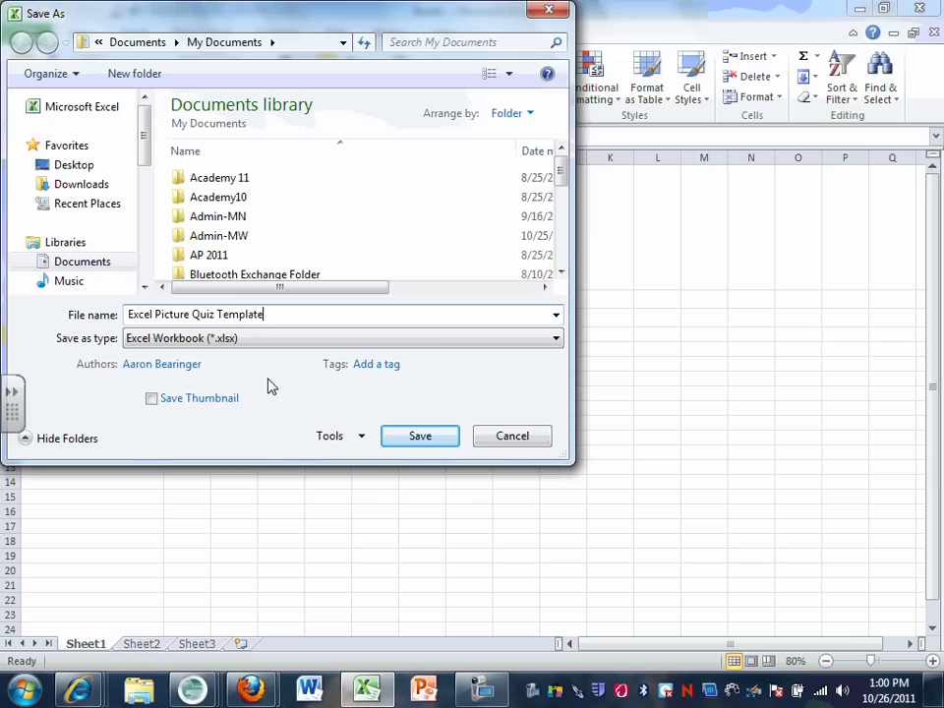
{"action": "left_click", "coordinate": [76, 166]}
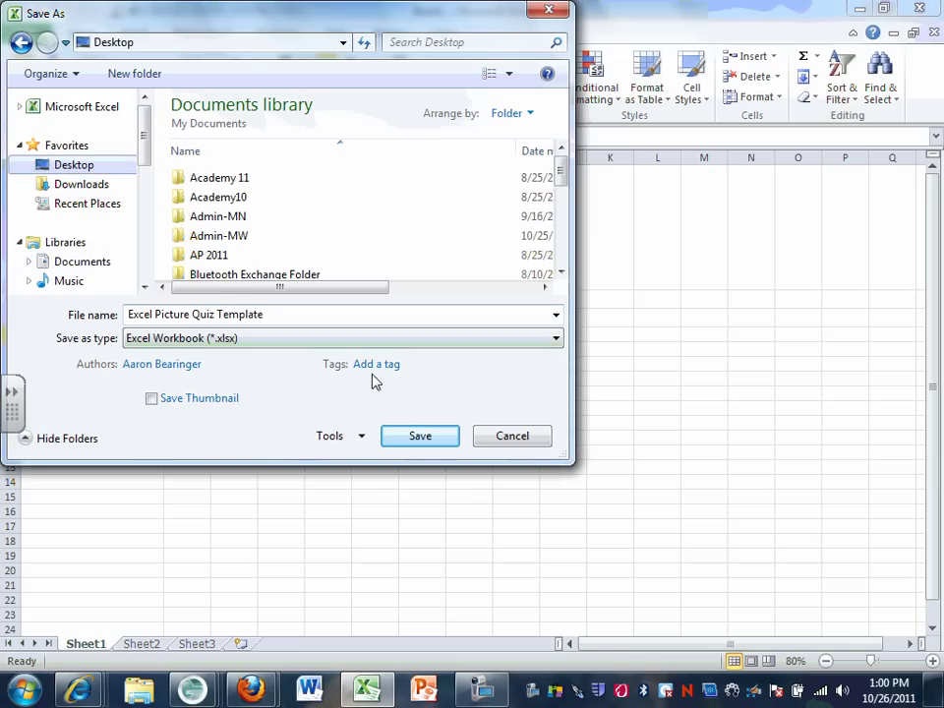
{"action": "left_click", "coordinate": [413, 442]}
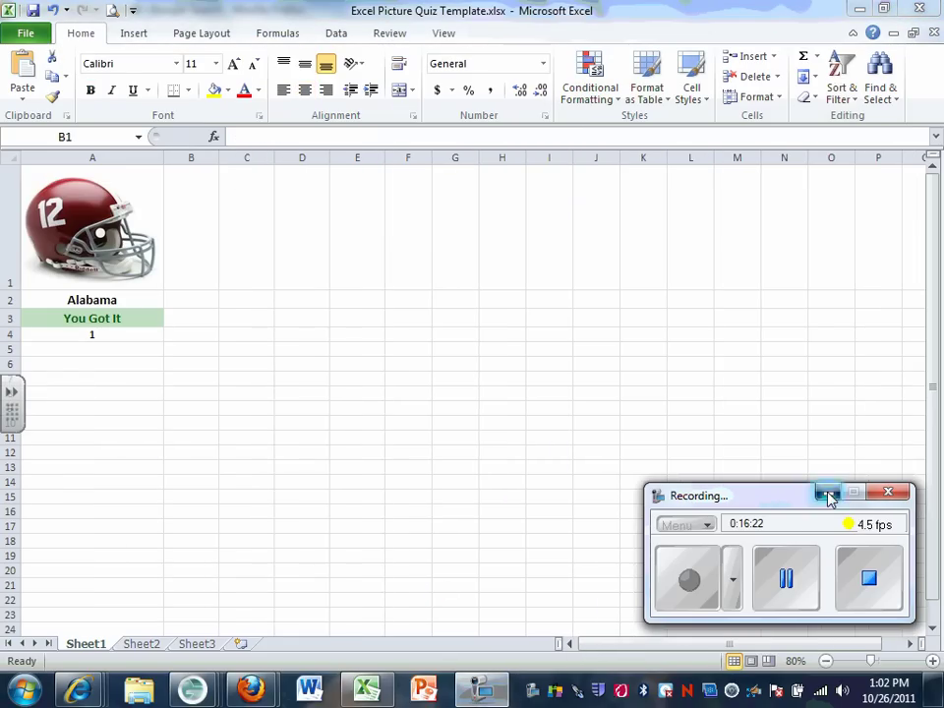
Step: Widen columns B through E together to match the width of column A
{"action": "left_click", "coordinate": [827, 492]}
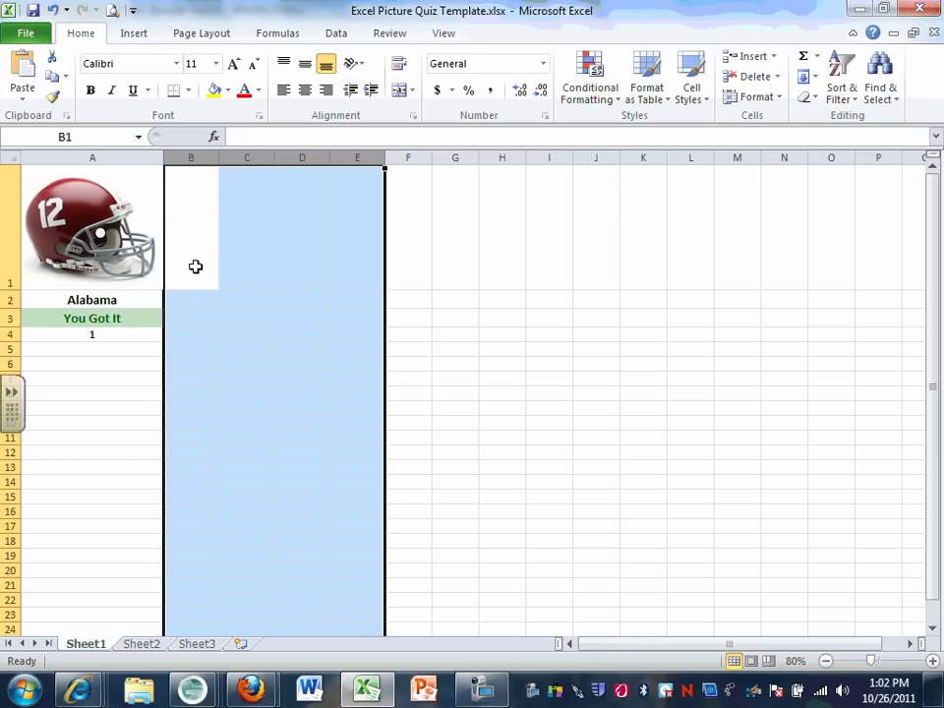
{"action": "left_click", "coordinate": [204, 155]}
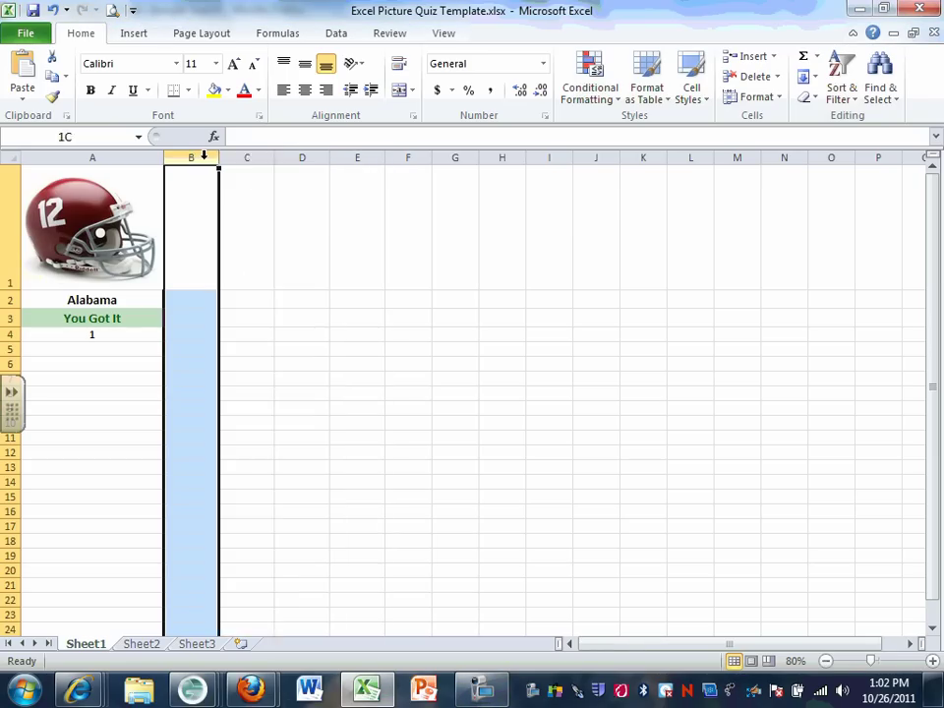
{"action": "left_click_drag", "start_coordinate": [203, 155], "coordinate": [324, 153]}
{"action": "left_click_drag", "start_coordinate": [219, 157], "coordinate": [291, 146]}
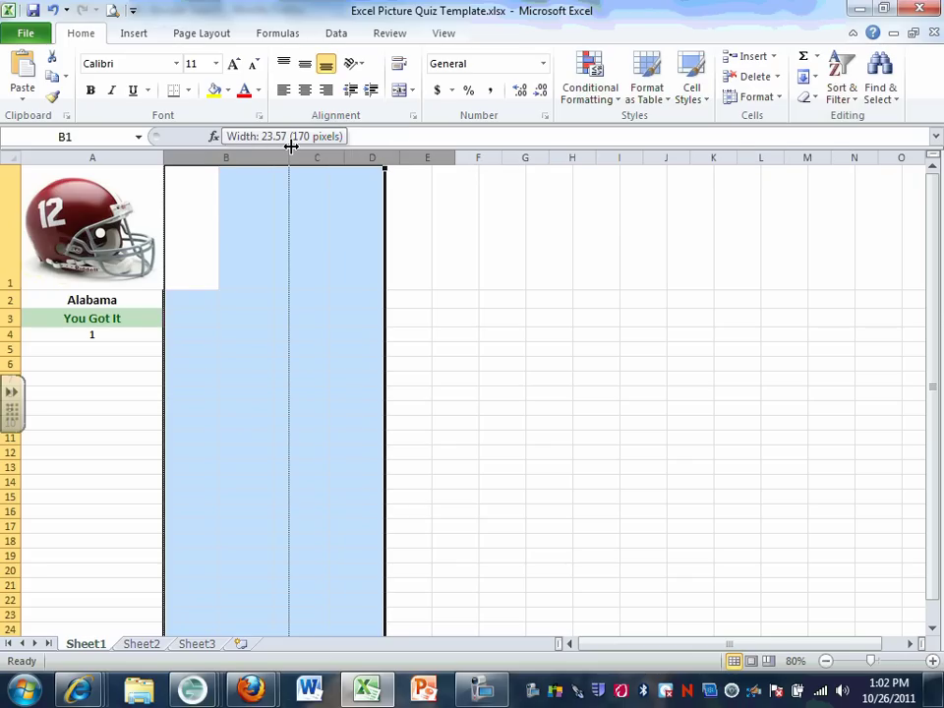
{"action": "left_click_drag", "start_coordinate": [292, 145], "coordinate": [308, 151]}
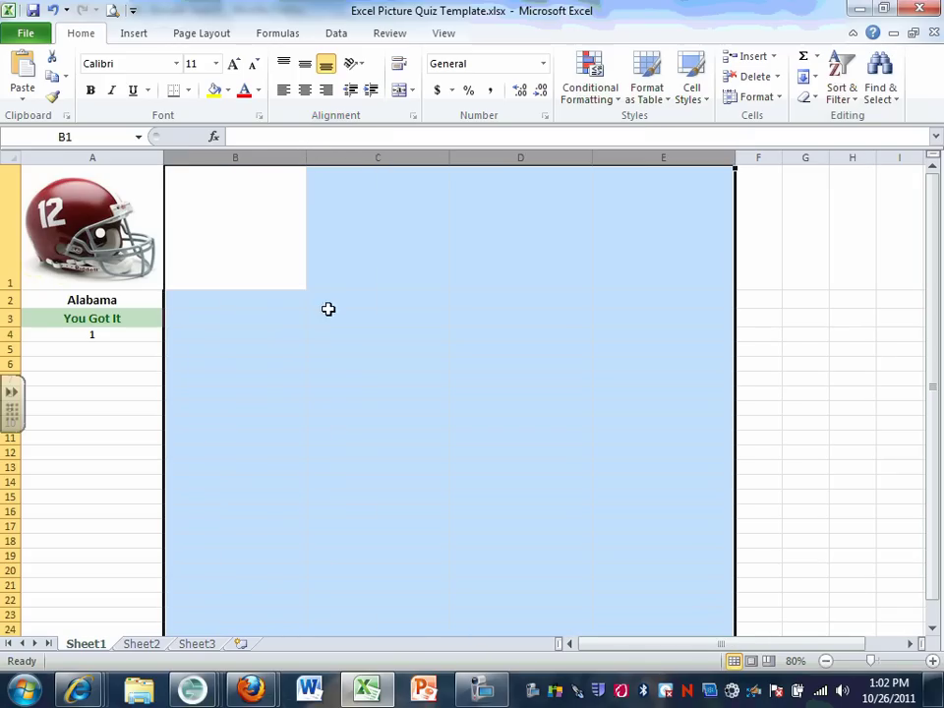
{"action": "left_click", "coordinate": [302, 406]}
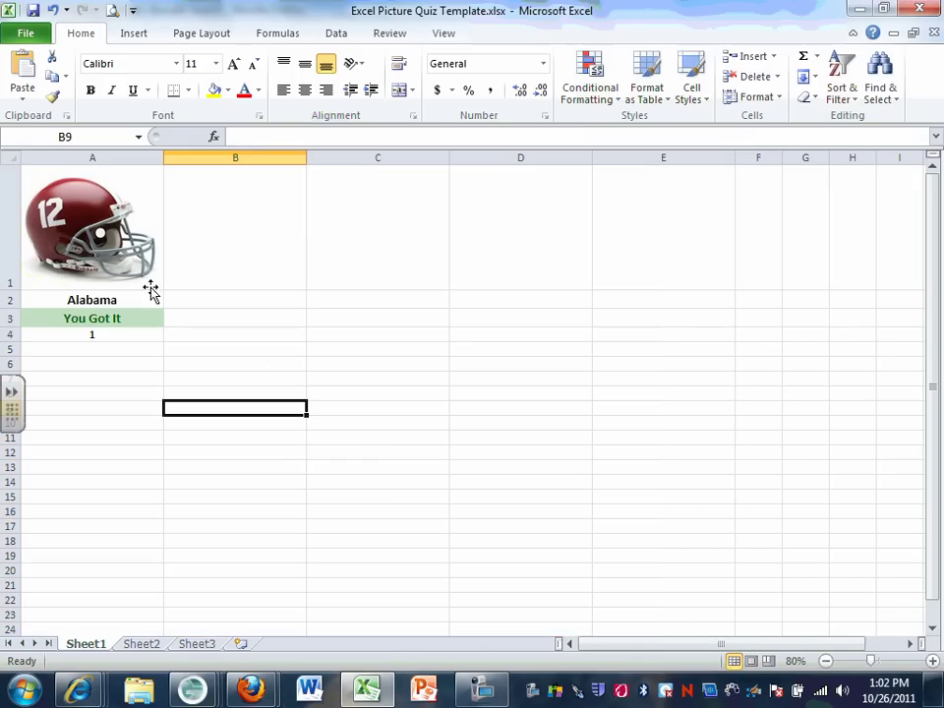
Step: Check row 1's height and make row 5 equally tall at 127.50 points (170 pixels)
{"action": "left_click", "coordinate": [6, 299]}
{"action": "left_click_drag", "start_coordinate": [9, 291], "coordinate": [9, 288]}
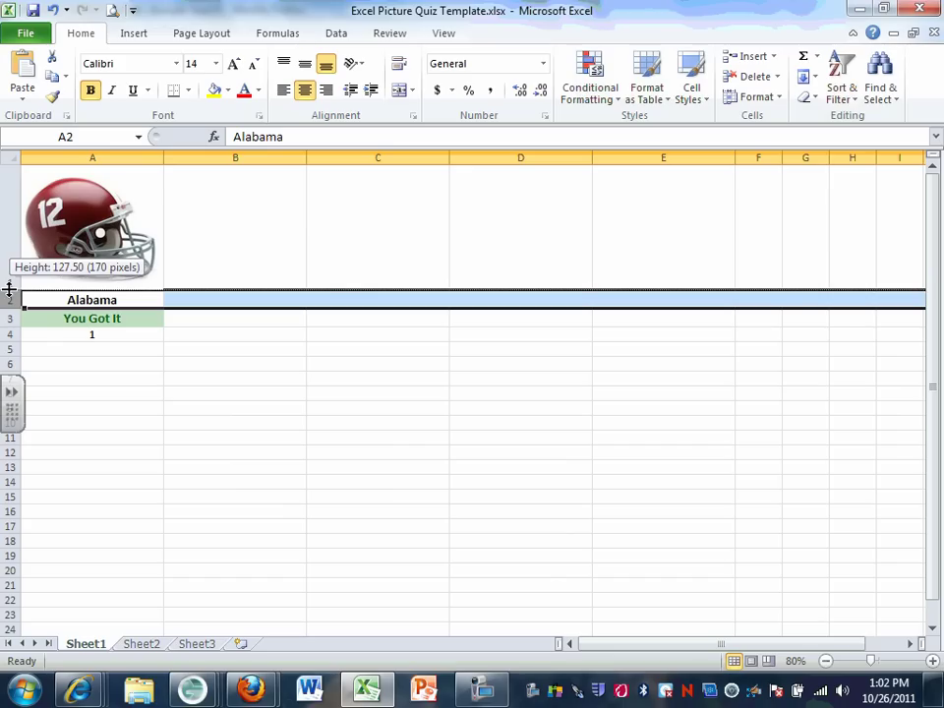
{"action": "left_click_drag", "start_coordinate": [9, 288], "coordinate": [9, 291]}
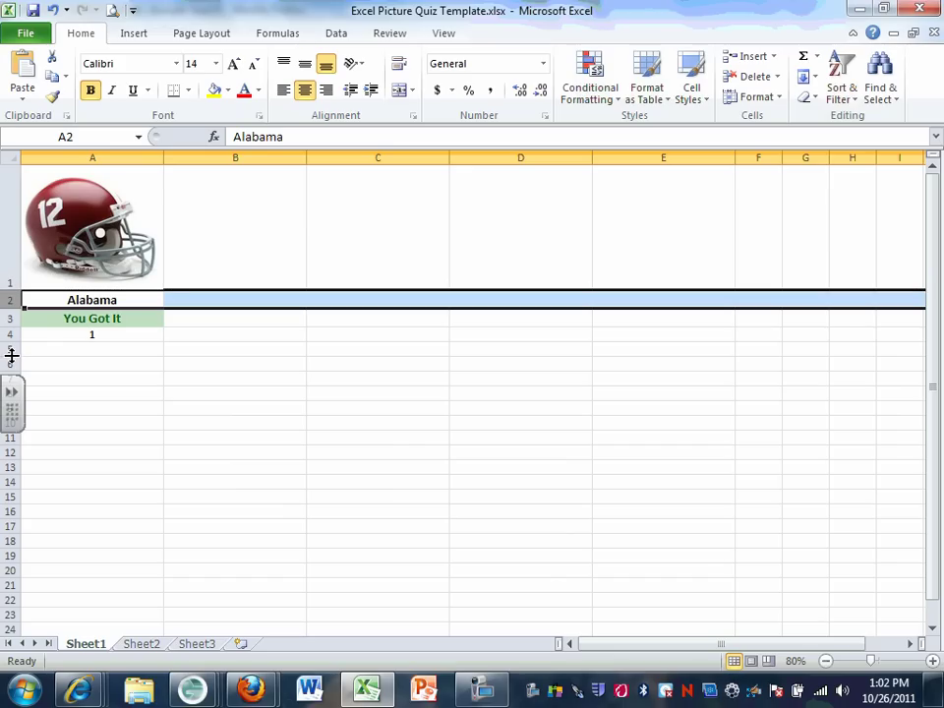
{"action": "left_click_drag", "start_coordinate": [12, 354], "coordinate": [61, 491]}
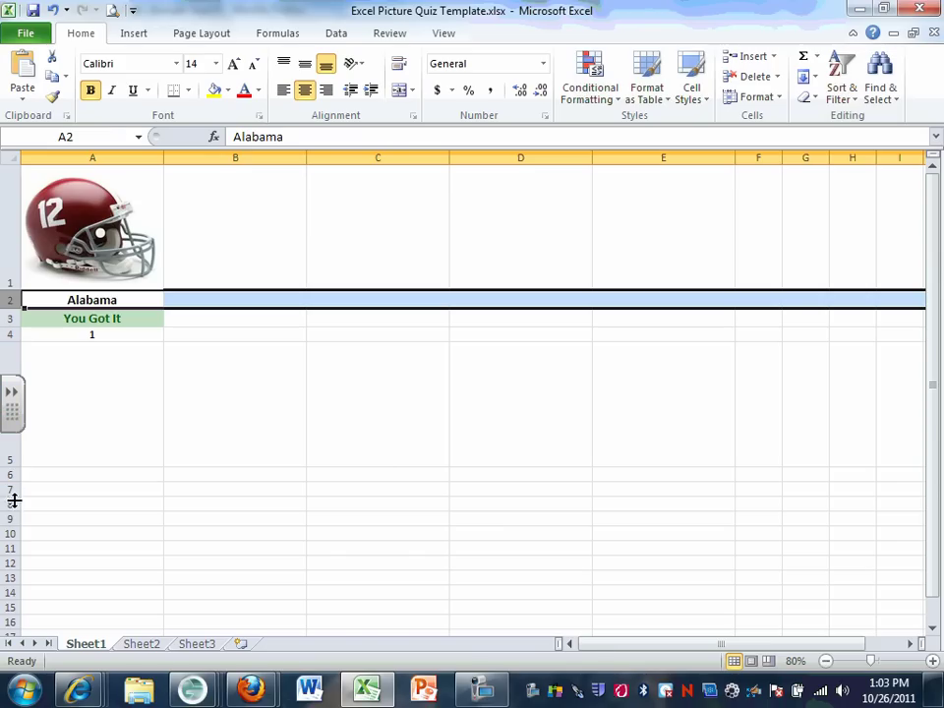
Step: Increase the height of row 9 to match the tall picture rows 1 and 5
{"action": "left_click_drag", "start_coordinate": [14, 526], "coordinate": [16, 562]}
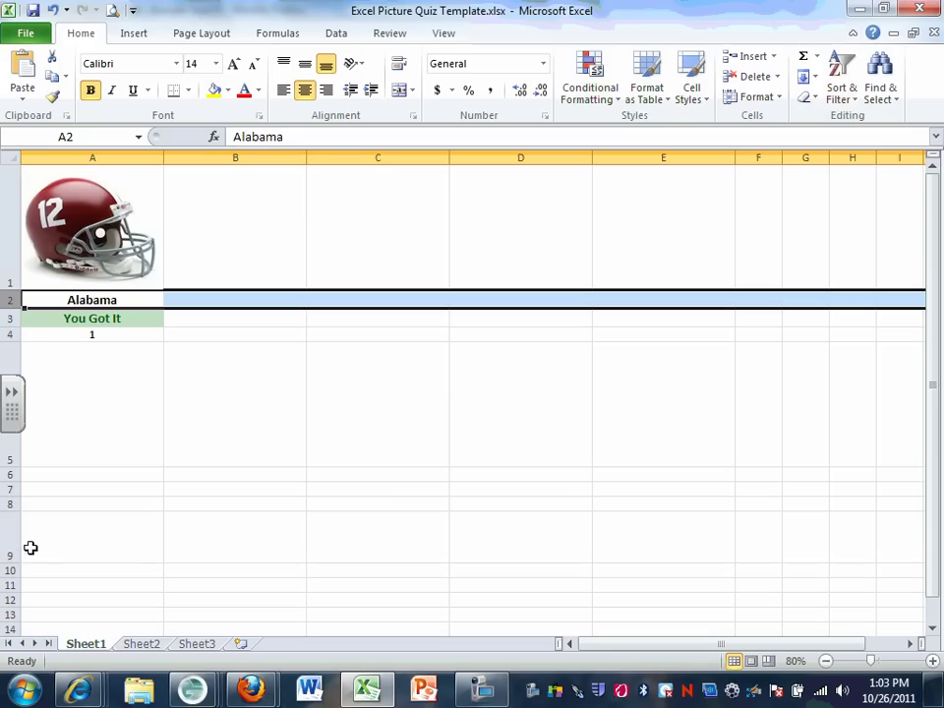
{"action": "left_click_drag", "start_coordinate": [18, 468], "coordinate": [15, 467]}
{"action": "left_click_drag", "start_coordinate": [19, 565], "coordinate": [15, 645]}
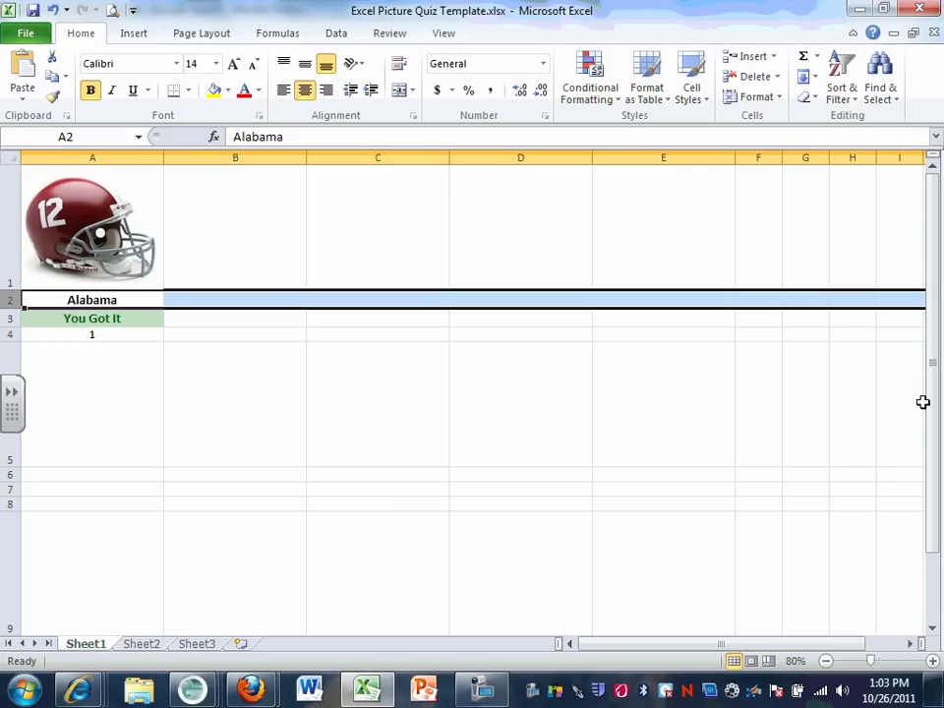
{"action": "left_click_drag", "start_coordinate": [932, 360], "coordinate": [929, 467]}
{"action": "left_click_drag", "start_coordinate": [9, 475], "coordinate": [12, 478]}
{"action": "left_click_drag", "start_coordinate": [12, 477], "coordinate": [13, 474]}
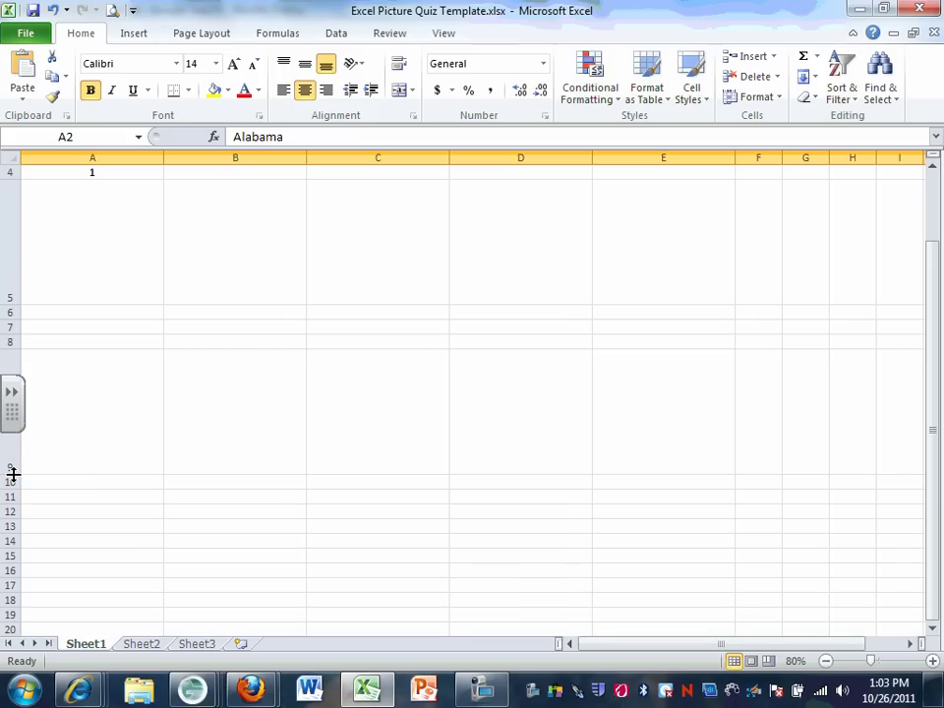
{"action": "left_click_drag", "start_coordinate": [936, 419], "coordinate": [937, 312]}
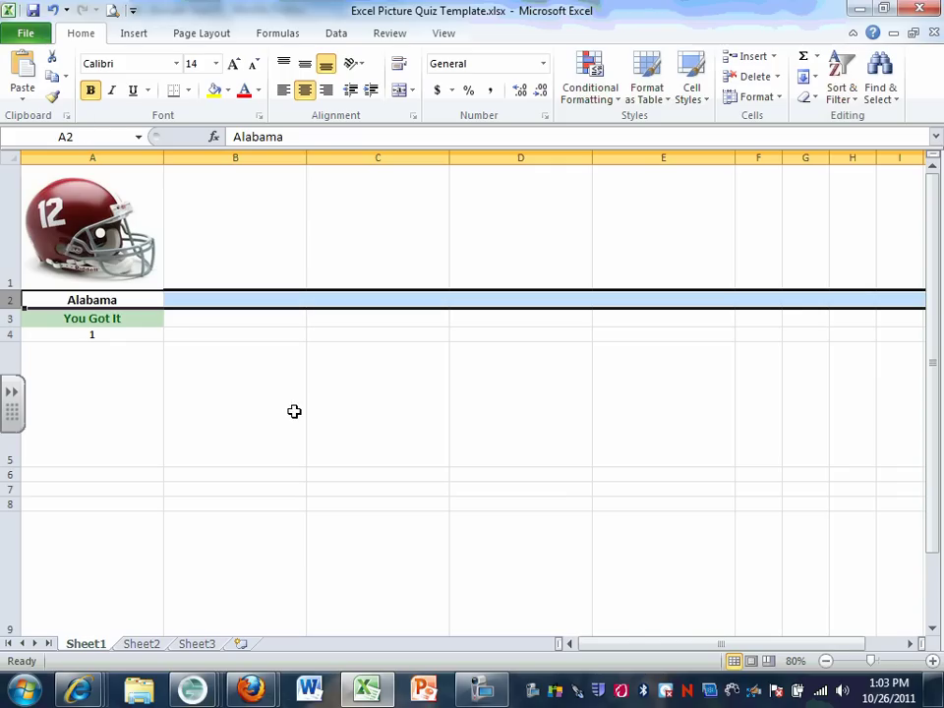
{"action": "left_click", "coordinate": [482, 689]}
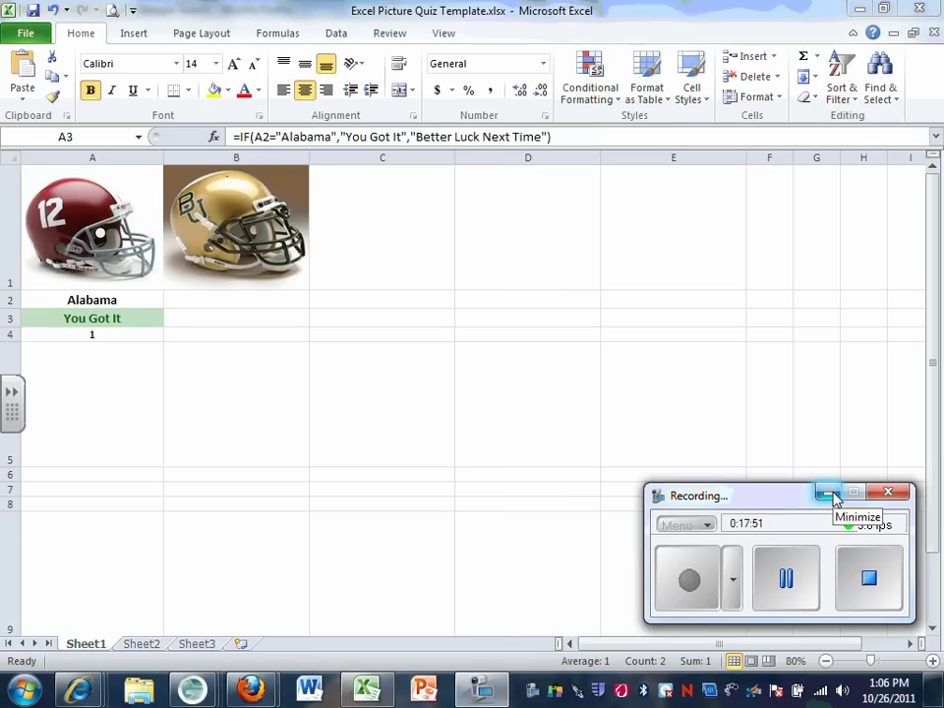
Step: Fill the feedback and score formulas from A3:A4 across into B3:B4
{"action": "left_click", "coordinate": [829, 493]}
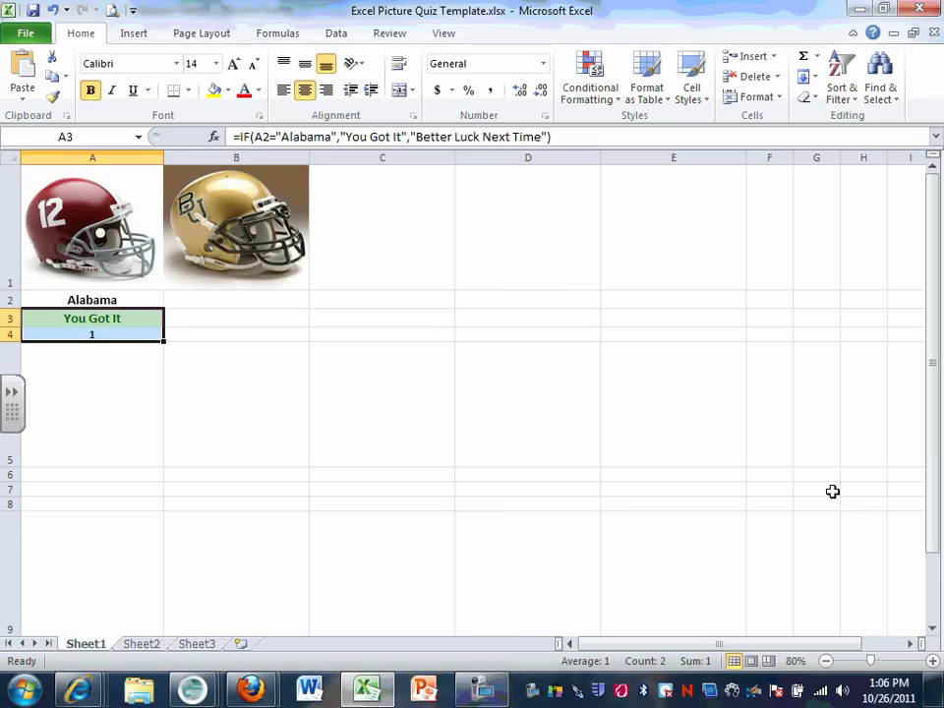
{"action": "left_click", "coordinate": [131, 318]}
{"action": "left_click_drag", "start_coordinate": [132, 318], "coordinate": [132, 334]}
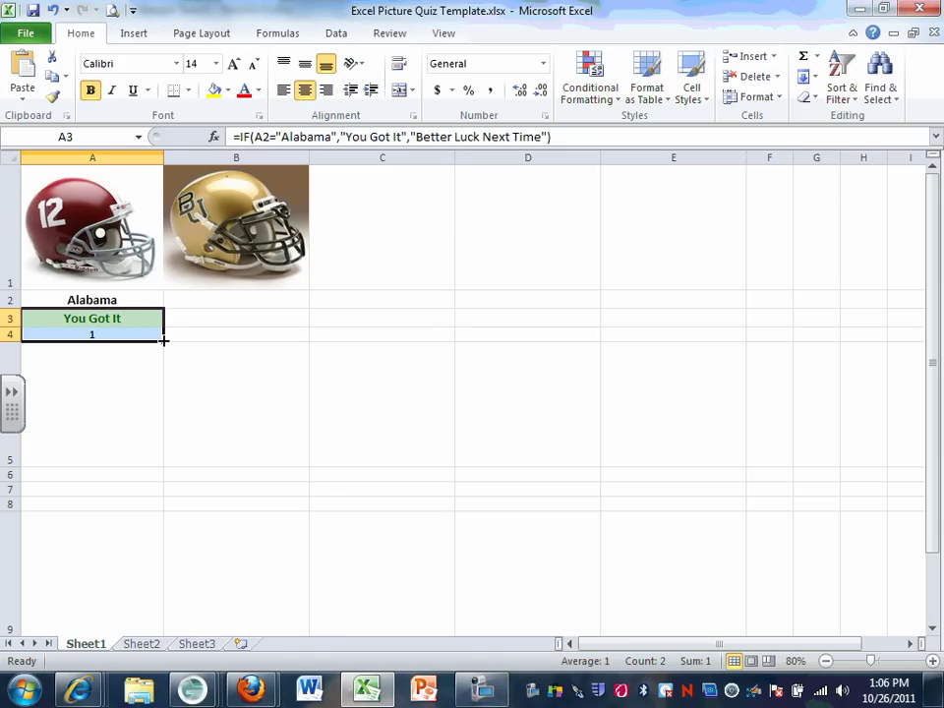
{"action": "left_click_drag", "start_coordinate": [164, 340], "coordinate": [263, 338]}
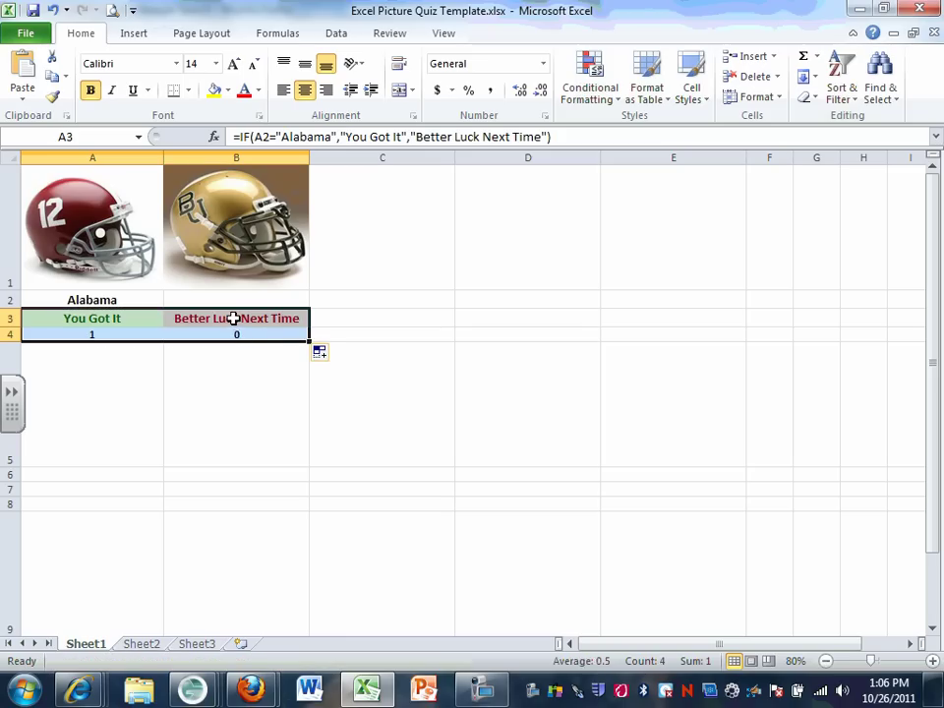
Step: Change the correct answer in the B3 formula to Baylor, keeping its two feedback messages, and check the edited formula
{"action": "left_click", "coordinate": [234, 318]}
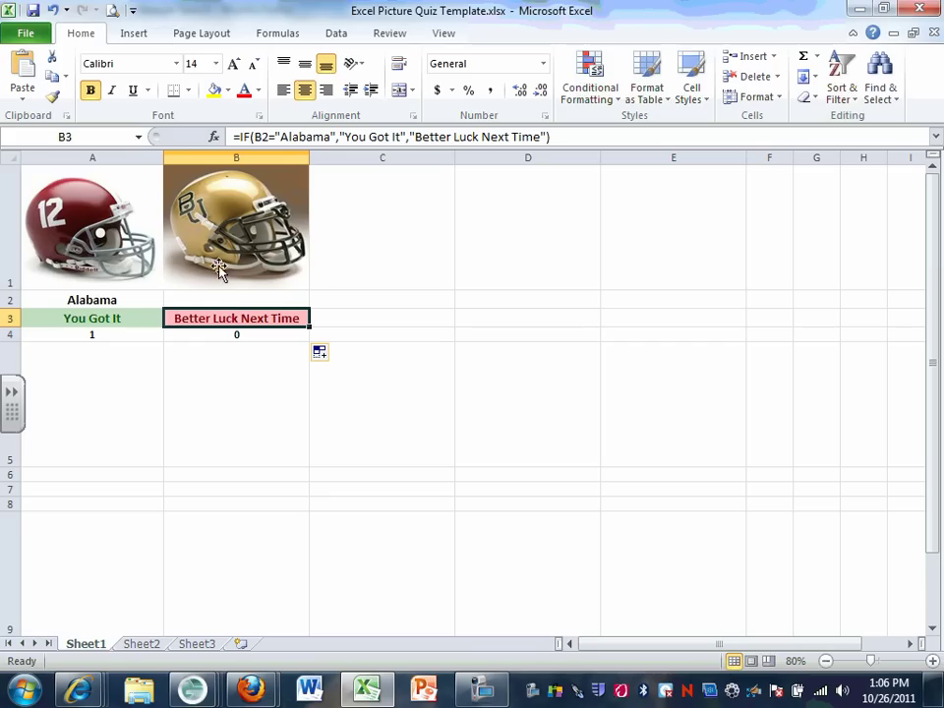
{"action": "left_click", "coordinate": [330, 137]}
{"action": "key", "text": "Right"}
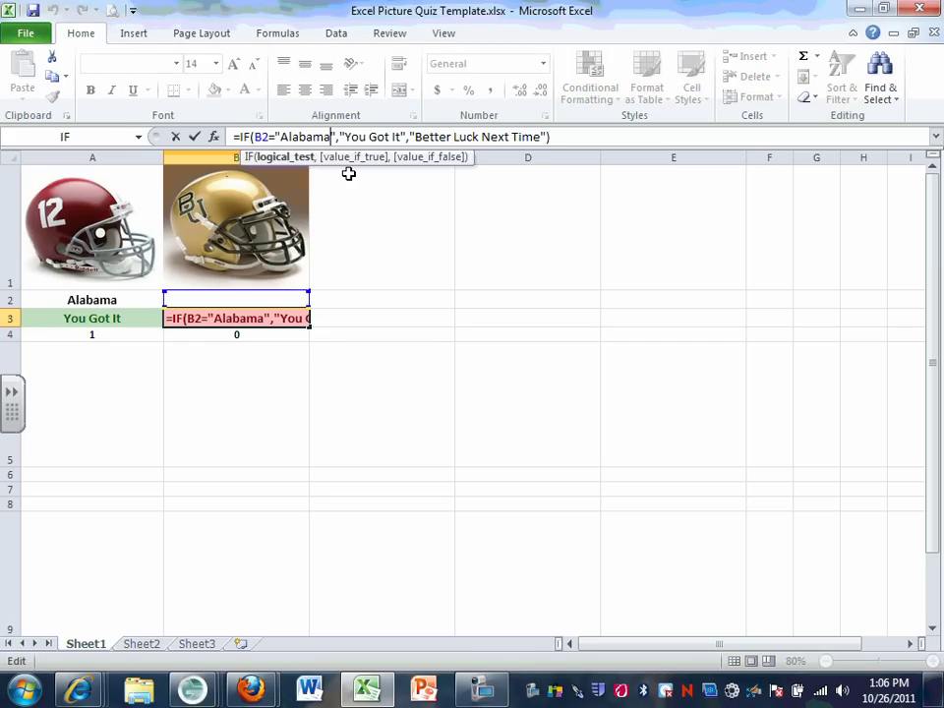
{"action": "key", "text": "BackSpace"}
{"action": "key", "text": "BackSpace"}
{"action": "key", "text": "BackSpace"}
{"action": "key", "text": "BackSpace"}
{"action": "key", "text": "BackSpace"}
{"action": "key", "text": "BackSpace"}
{"action": "key", "text": "BackSpace"}
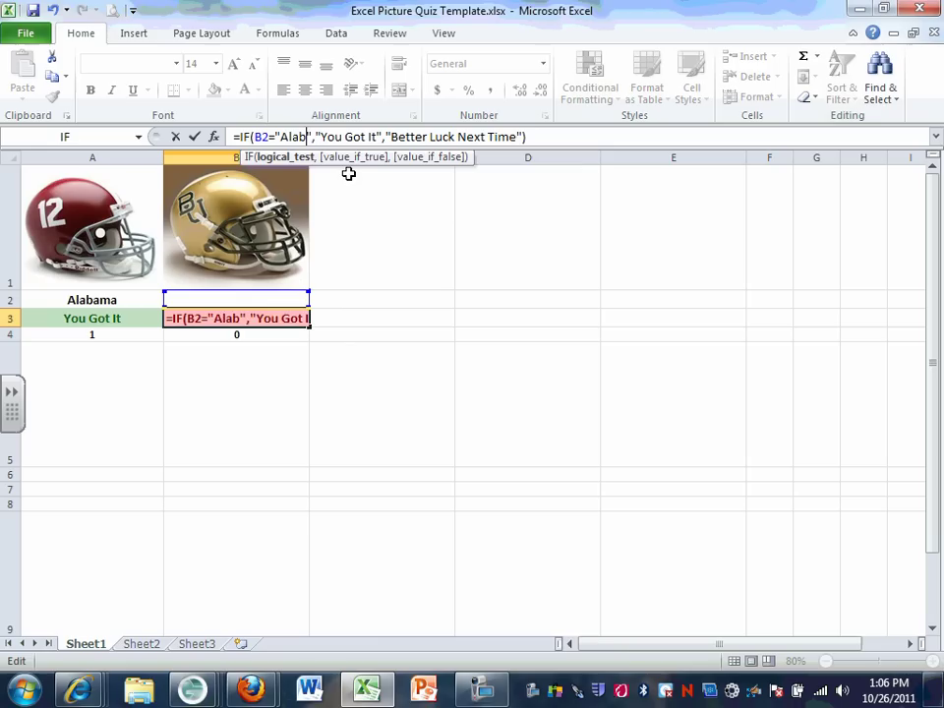
{"action": "type", "text": "Baylor"}
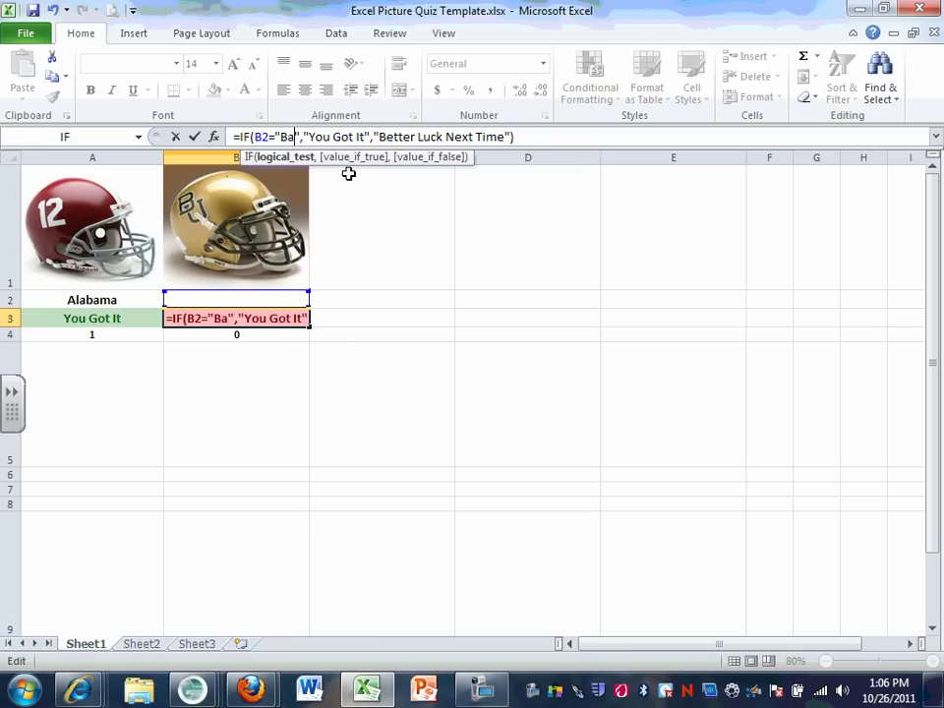
{"action": "key", "text": "Return"}
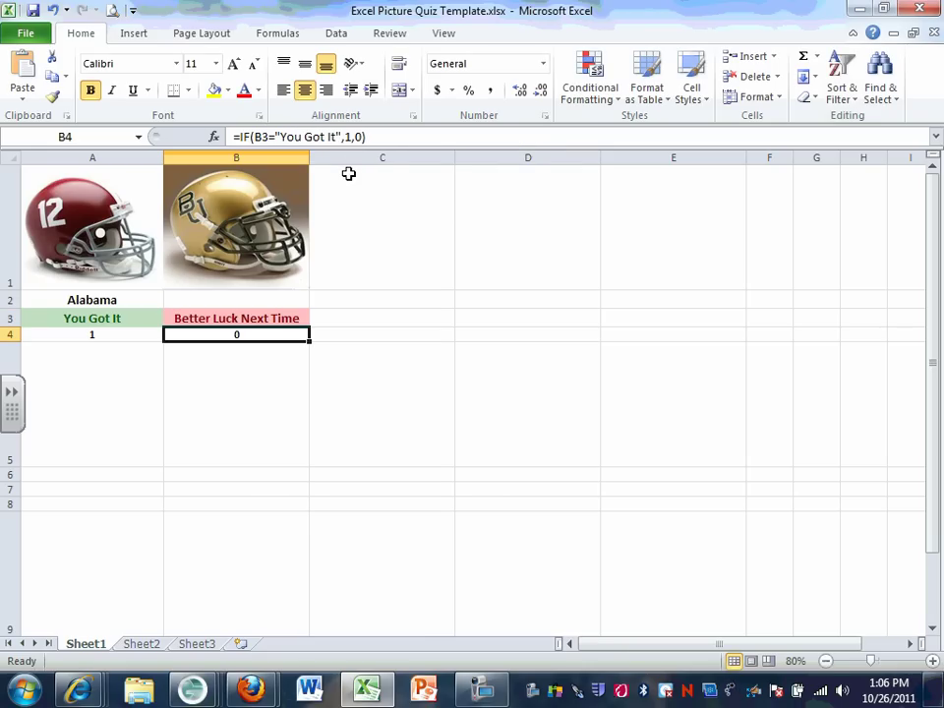
{"action": "left_click", "coordinate": [200, 320]}
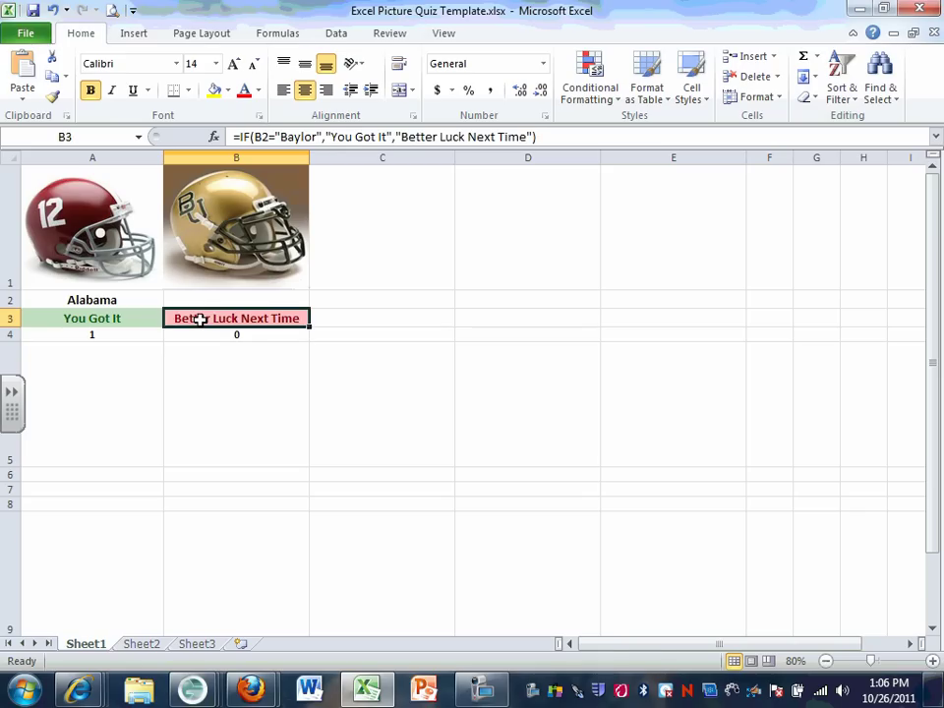
Step: Enter Baylor in cell B2 to test the second helmet's feedback and score
{"action": "left_click", "coordinate": [211, 302]}
{"action": "type", "text": "Baylor"}
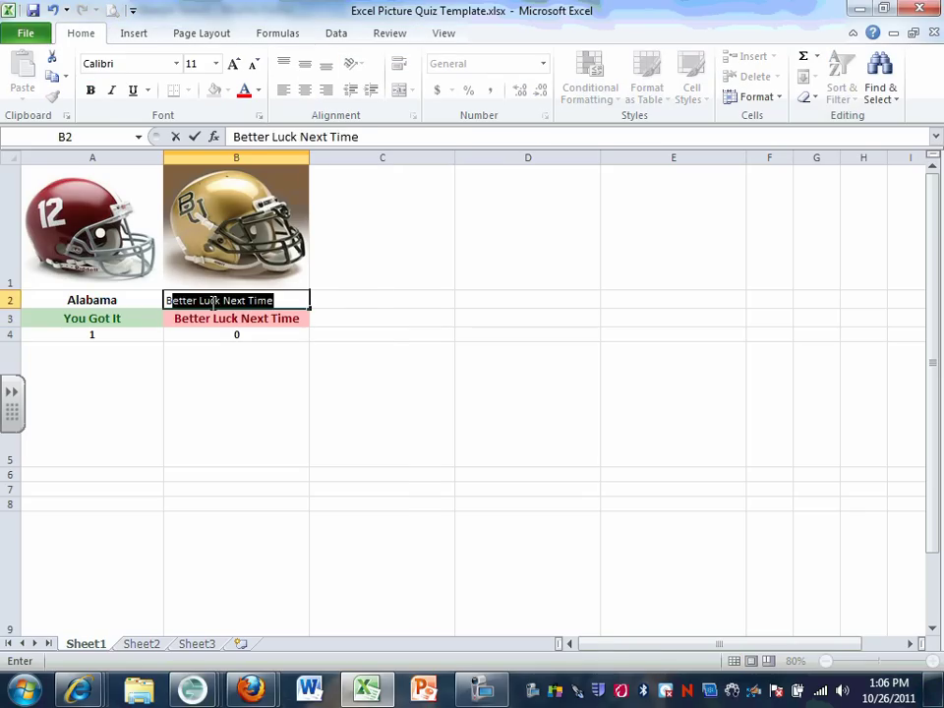
{"action": "key", "text": "Return"}
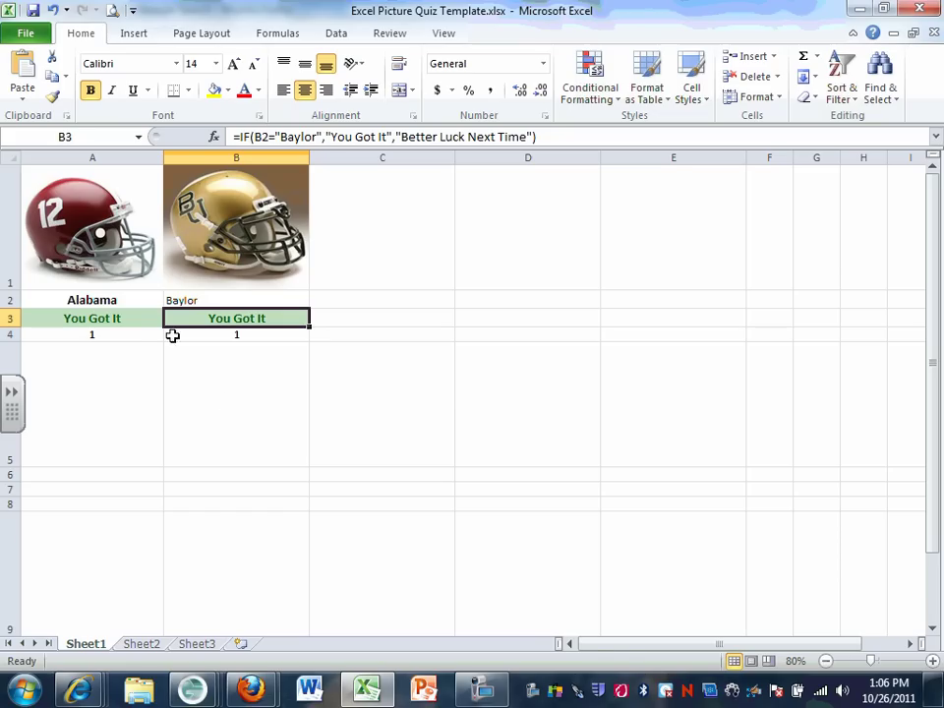
Step: Fill the feedback and score formulas from A3:B4 across through column E
{"action": "left_click_drag", "start_coordinate": [135, 322], "coordinate": [196, 331]}
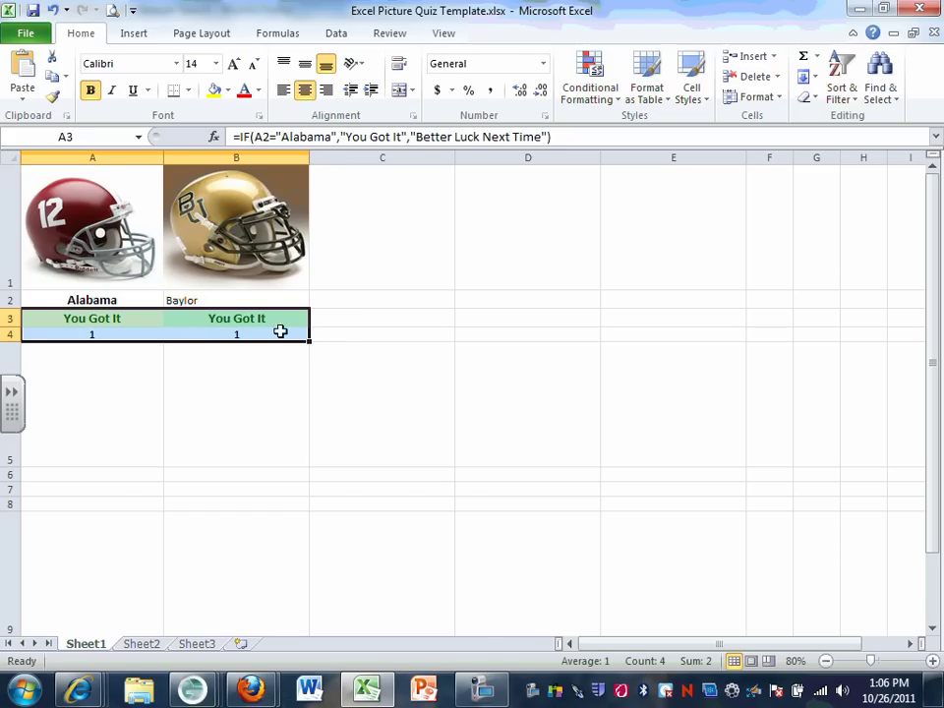
{"action": "left_click_drag", "start_coordinate": [317, 340], "coordinate": [669, 344]}
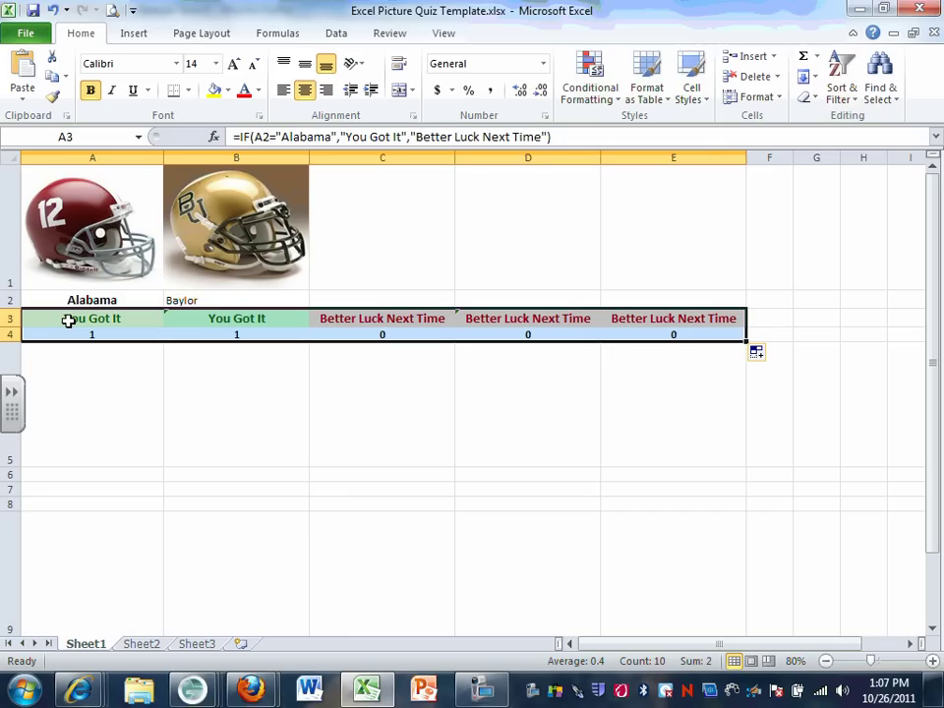
Step: Copy the feedback and score formulas from A3:E4 into rows 7 and 8, starting at cell A7
{"action": "key", "text": "ctrl+c"}
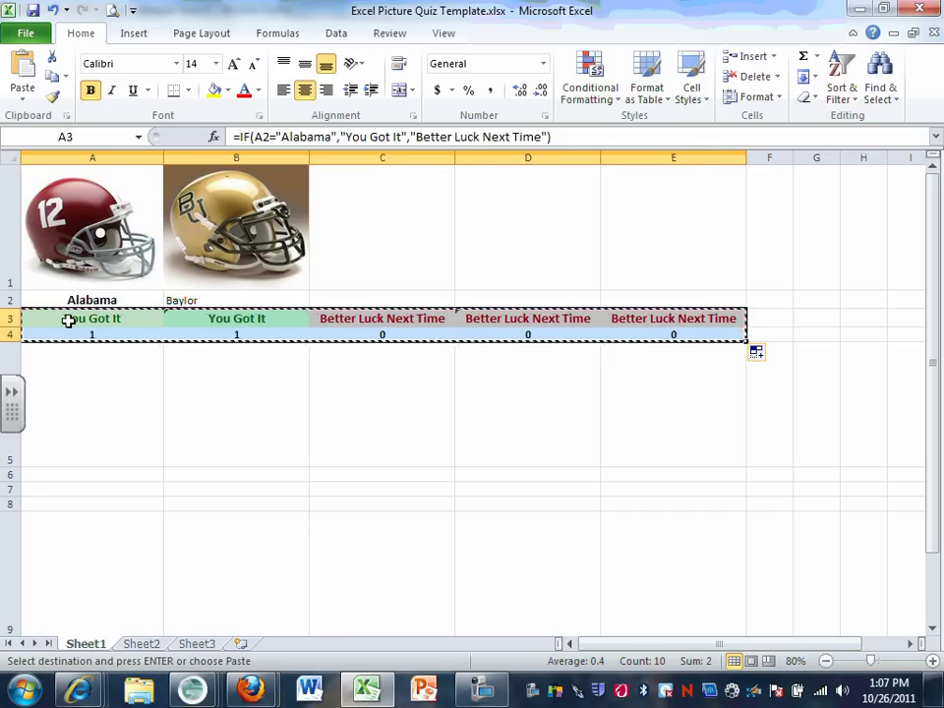
{"action": "left_click", "coordinate": [70, 489]}
{"action": "key", "text": "ctrl+v"}
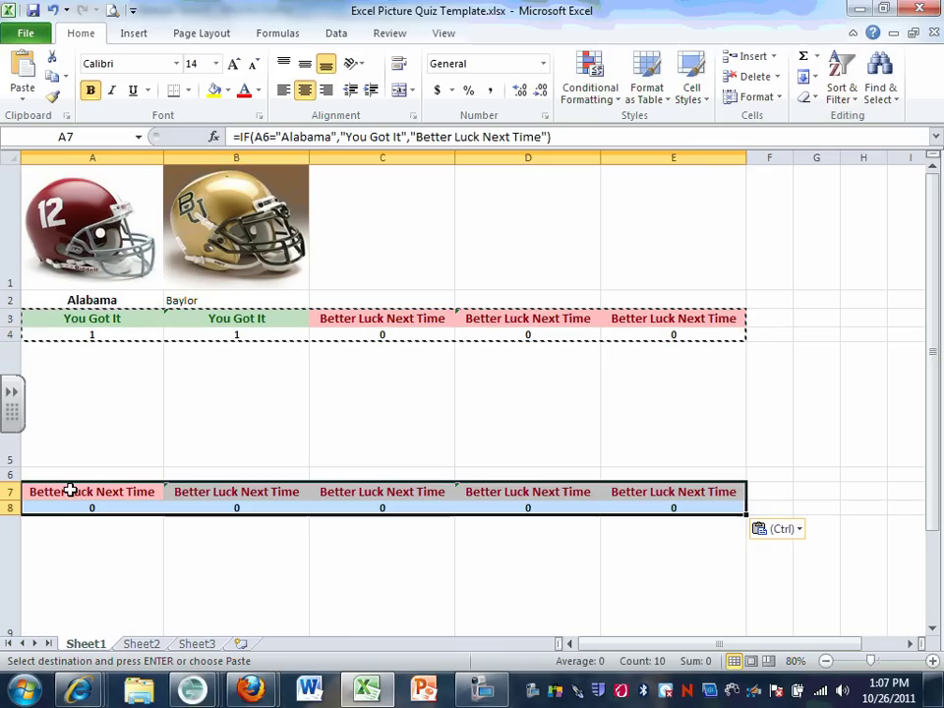
{"action": "key", "text": "Escape"}
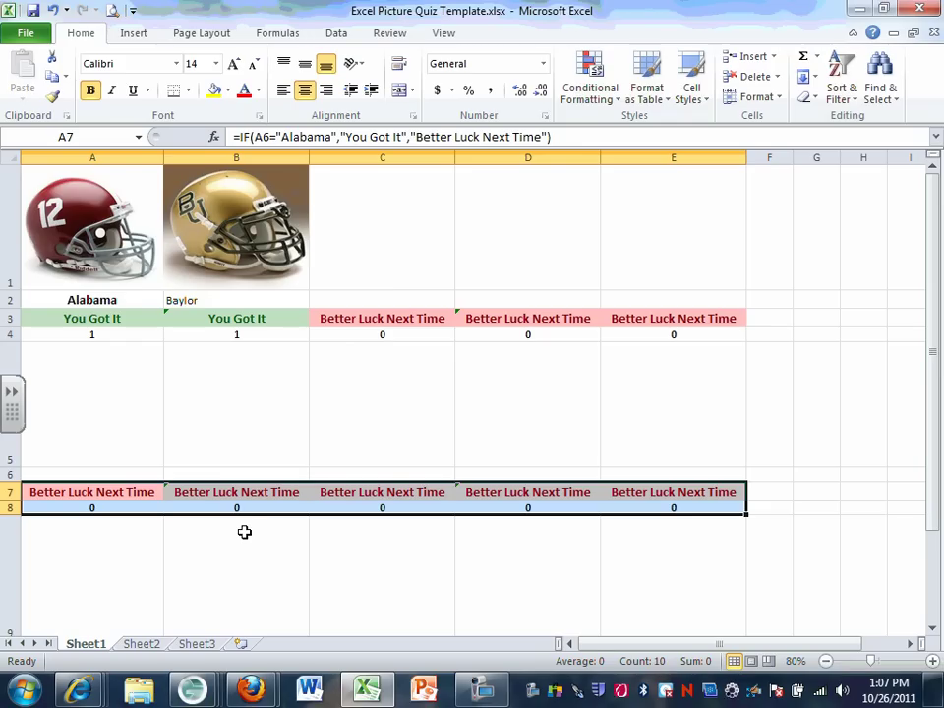
Step: Change the correct answer in the A3 feedback formula to Nebraska, keeping both feedback messages
{"action": "left_click", "coordinate": [97, 229]}
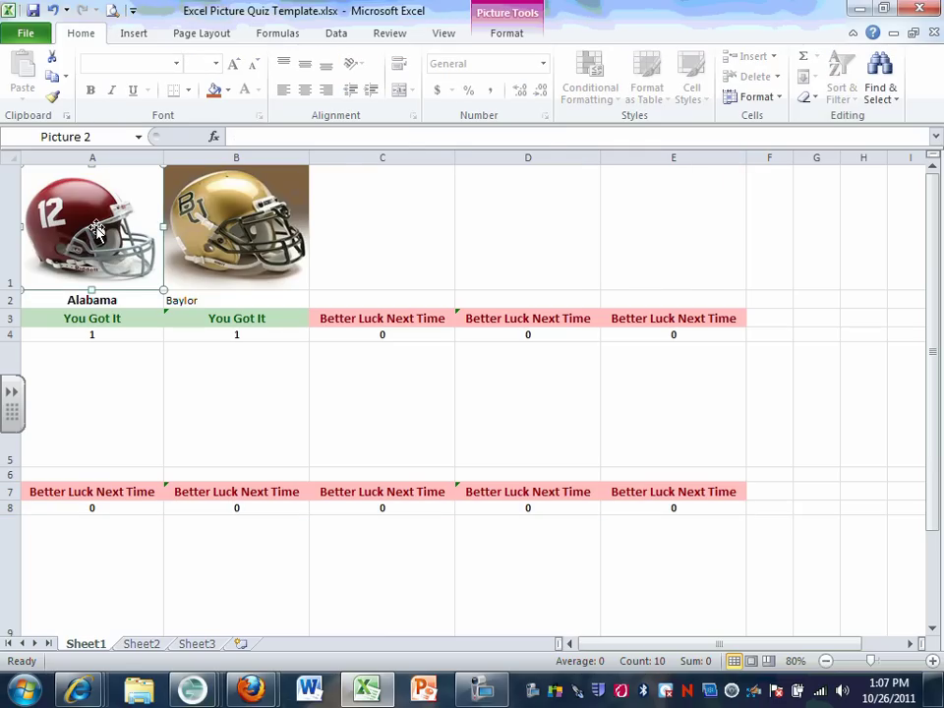
{"action": "left_click", "coordinate": [124, 320]}
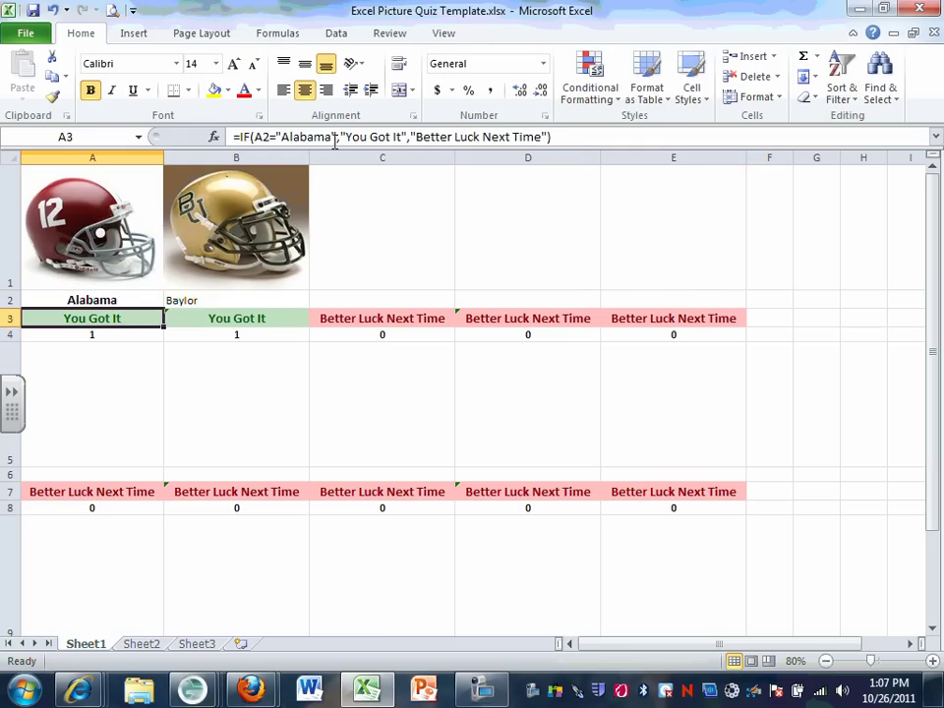
{"action": "left_click_drag", "start_coordinate": [334, 137], "coordinate": [280, 137]}
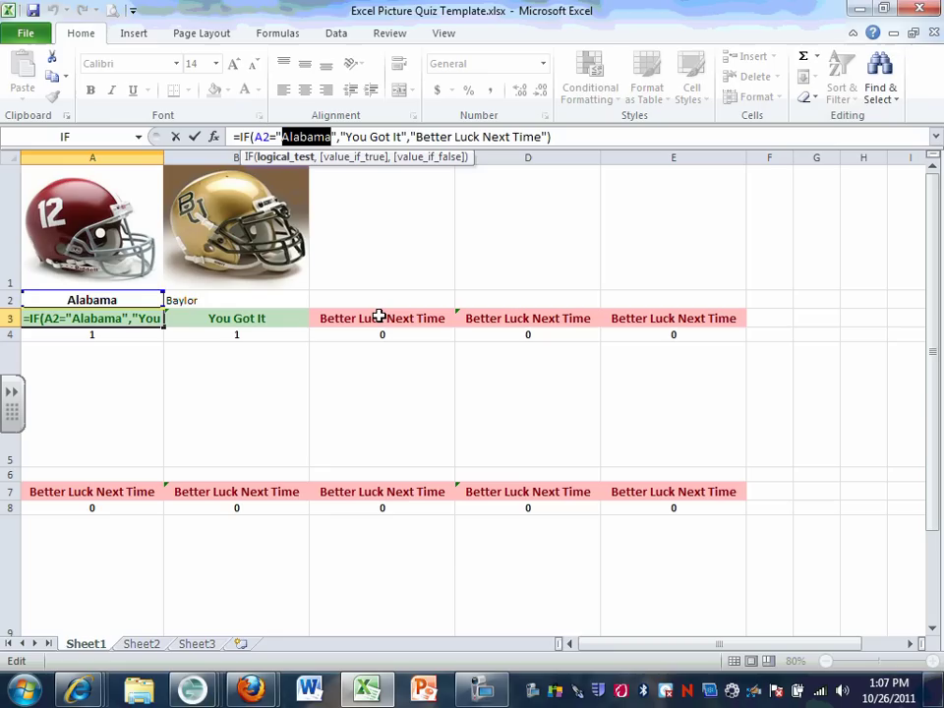
{"action": "type", "text": "Nebra"}
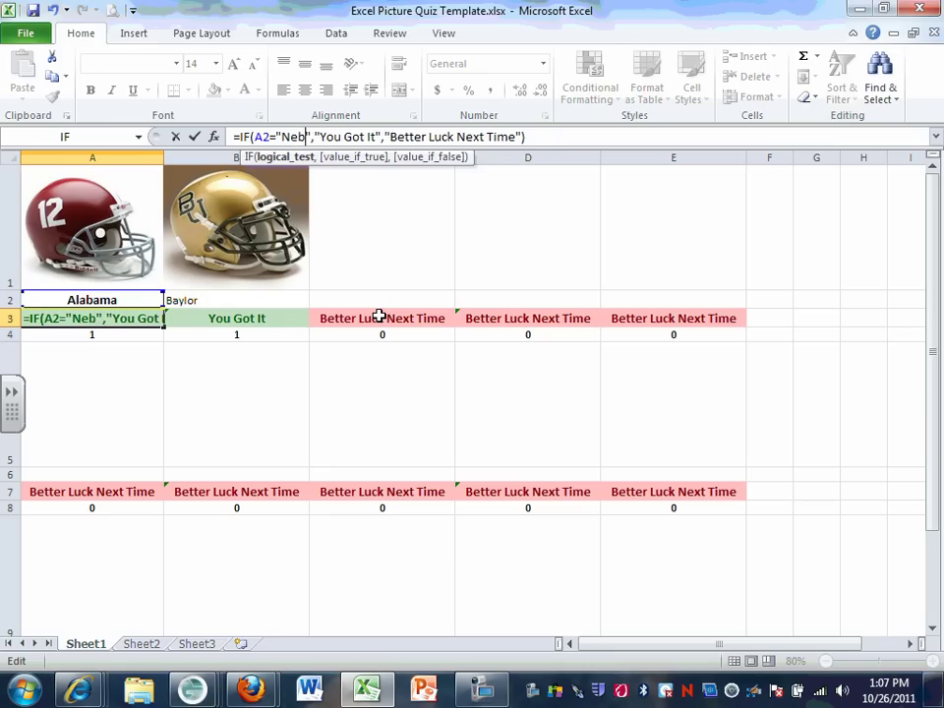
{"action": "type", "text": "ska"}
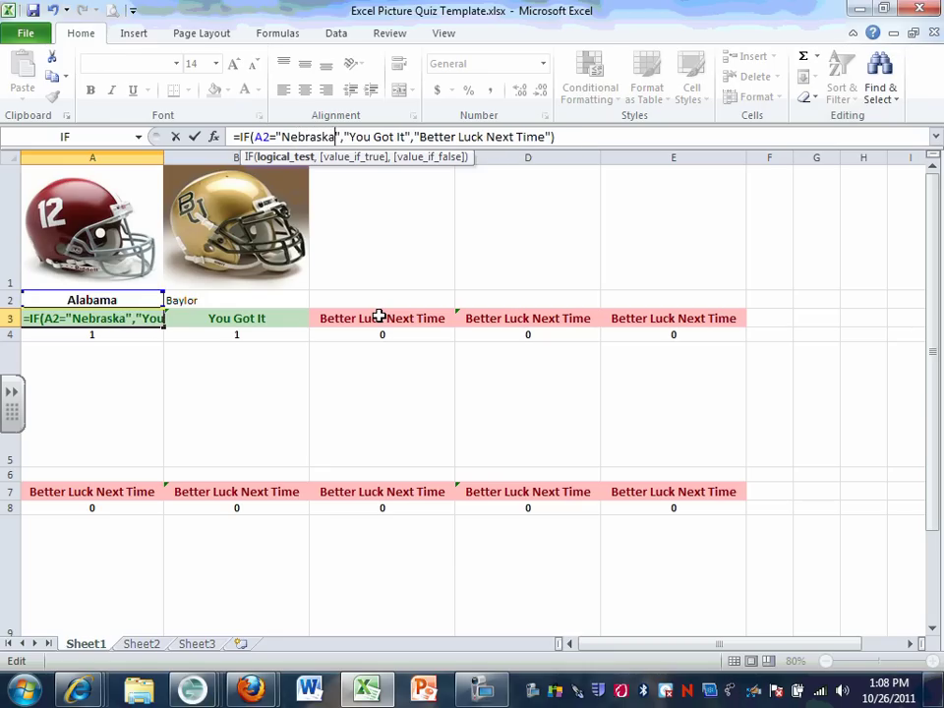
{"action": "key", "text": "Return"}
Step: Enter Nebraska in cell A2 to test the first column's revised answer check
{"action": "left_click", "coordinate": [118, 300]}
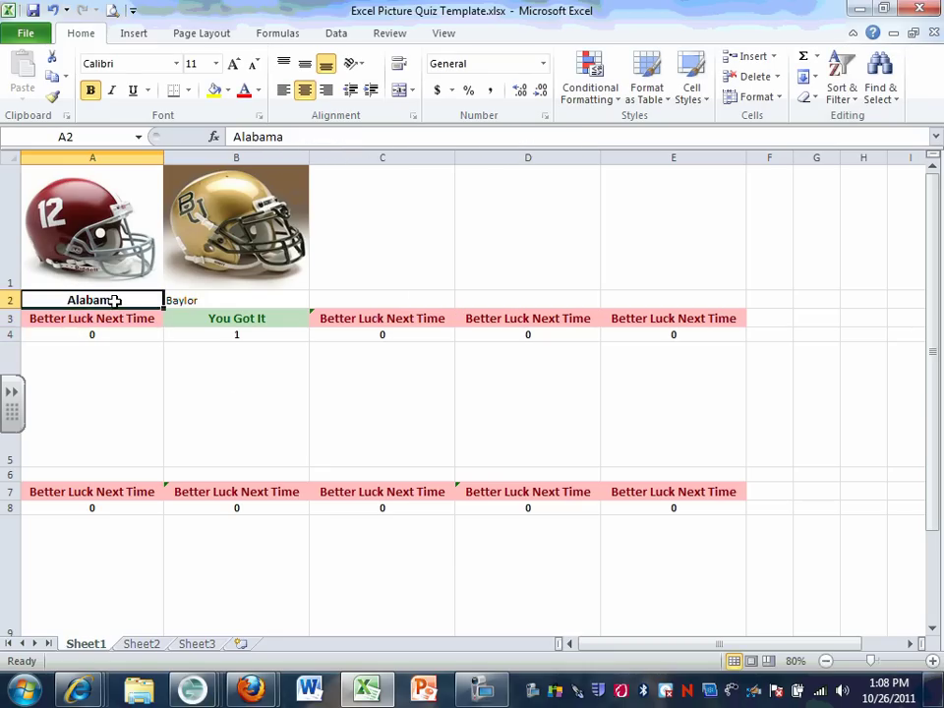
{"action": "type", "text": "Nebraska"}
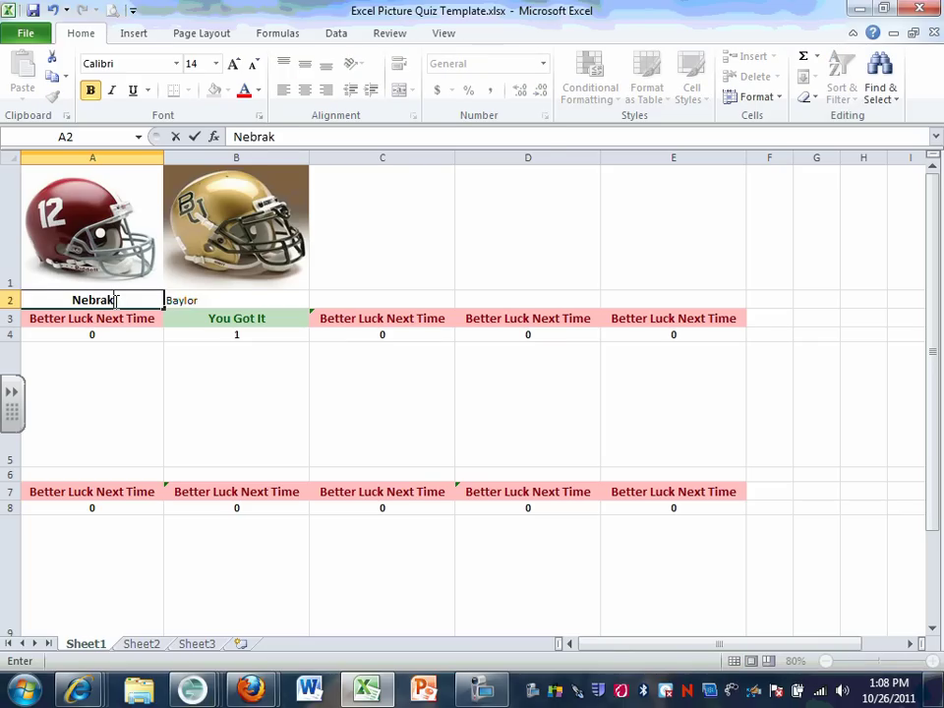
{"action": "key", "text": "Return"}
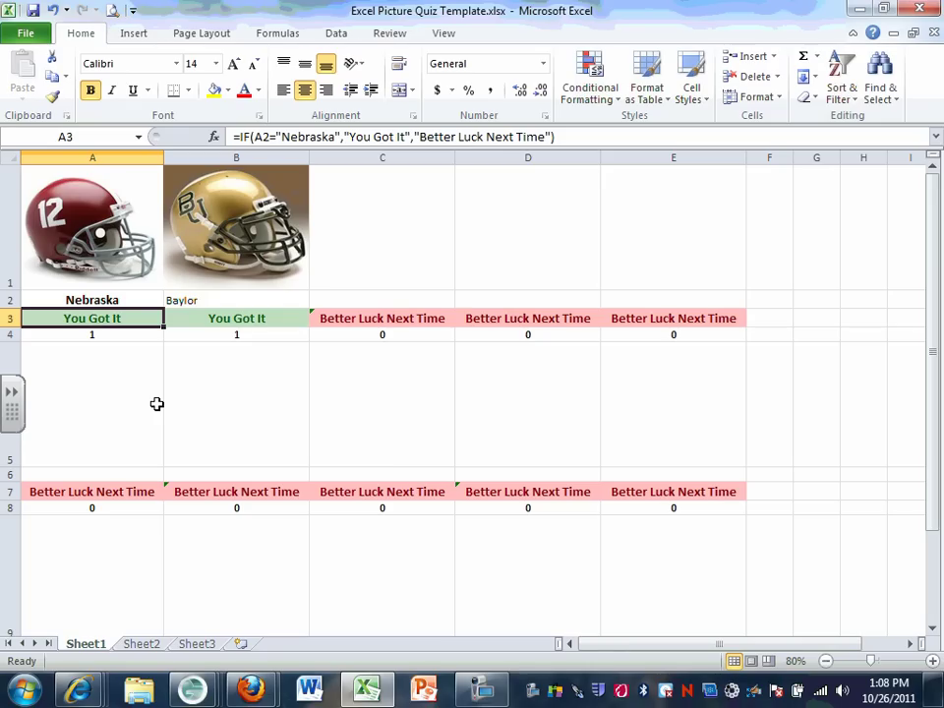
{"action": "left_click", "coordinate": [482, 689]}
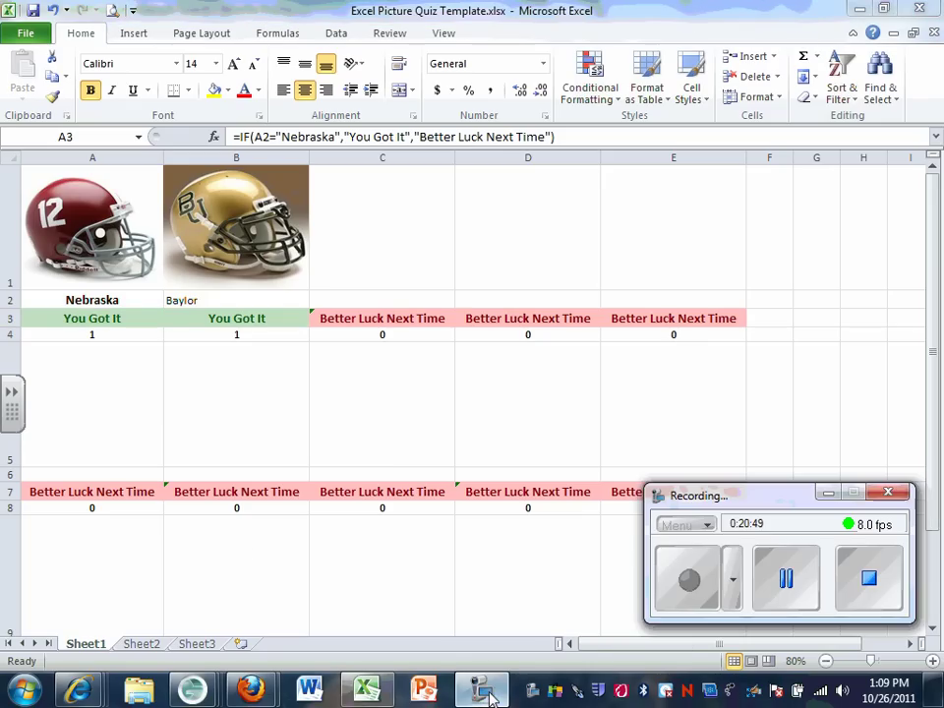